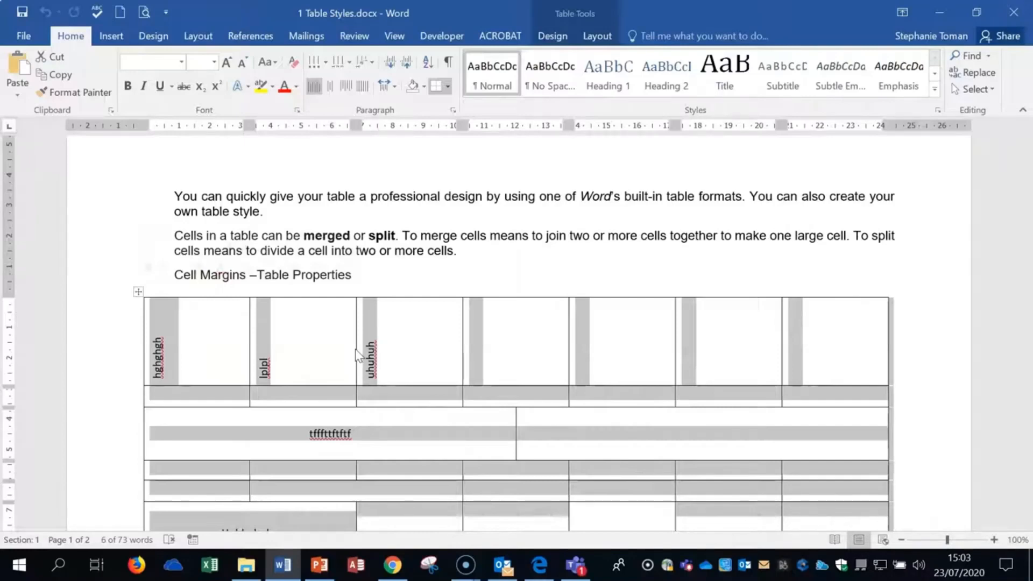
Merge the third and fourth cells of the table row directly below the "tfffttftftf" row.
left_click(375, 425)
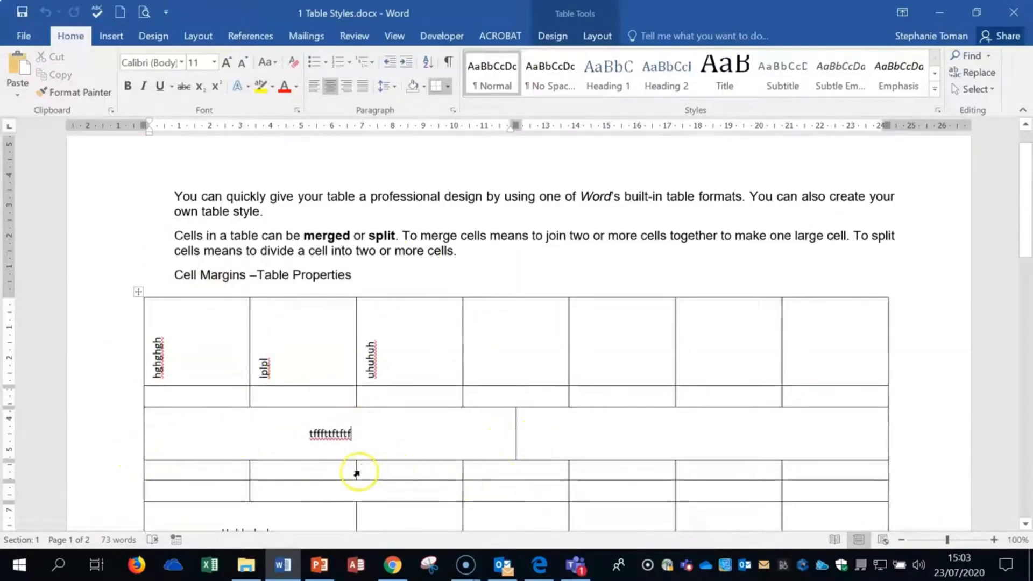
left_click_drag(357, 470, 500, 470)
left_click(503, 469)
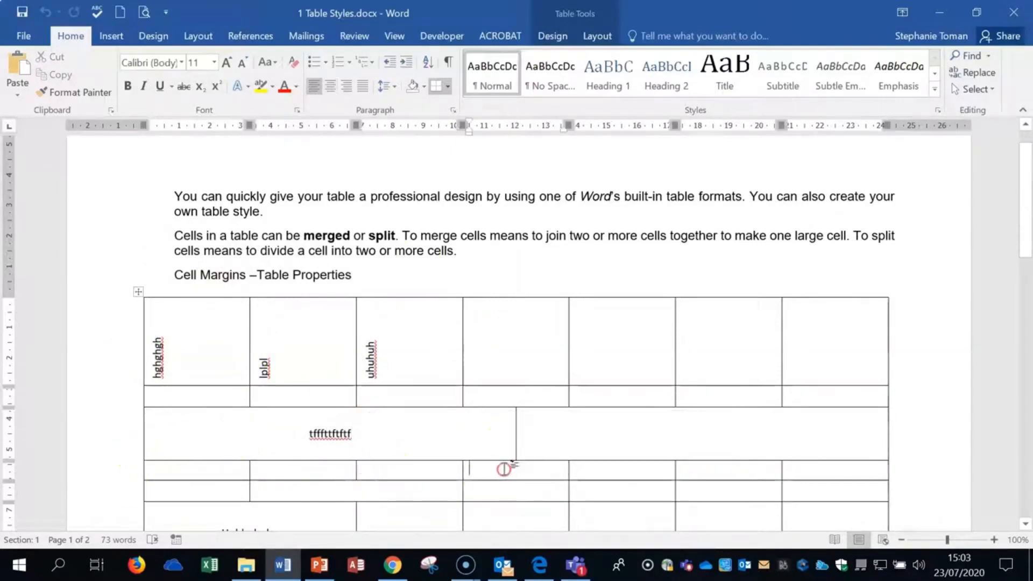
left_click_drag(357, 471, 481, 469)
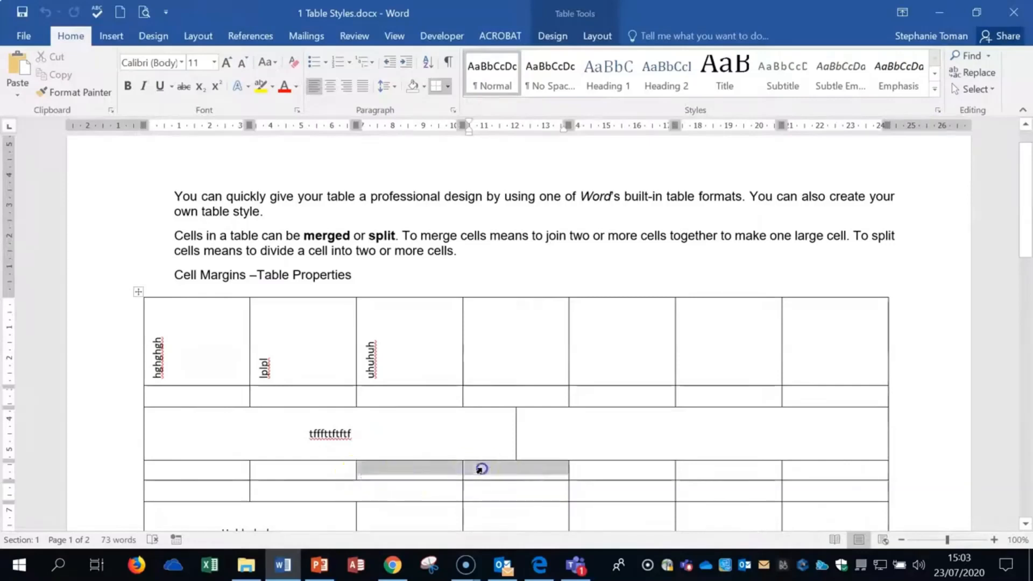
right_click(480, 469)
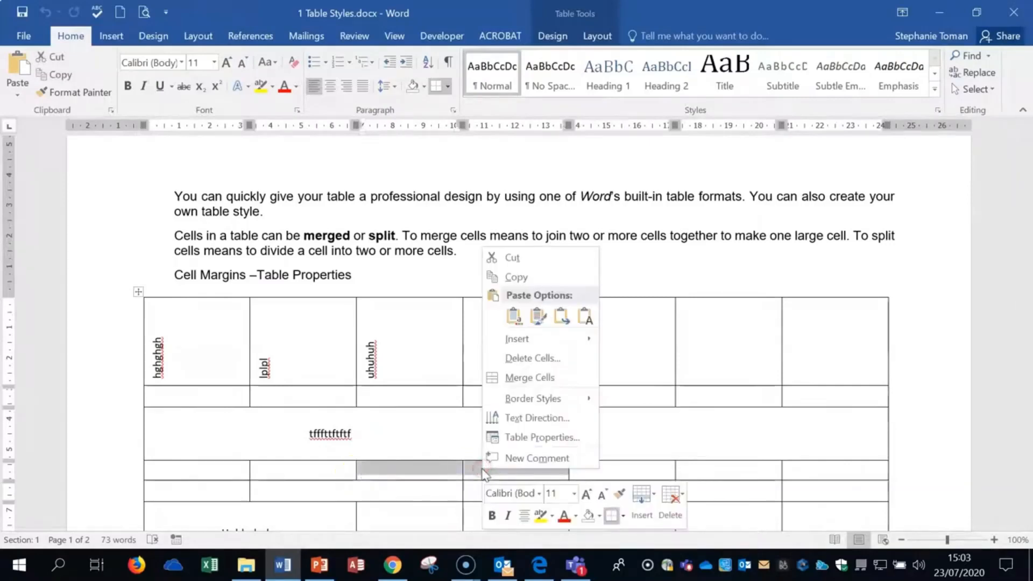
left_click(529, 376)
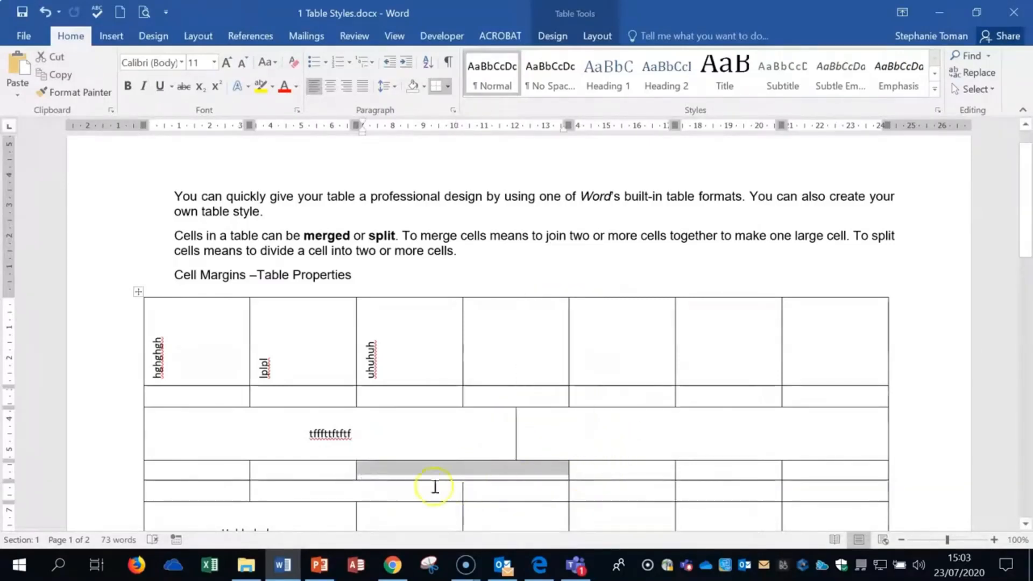
Review the Split Cells options for the merged cell and leave without splitting it.
right_click(415, 473)
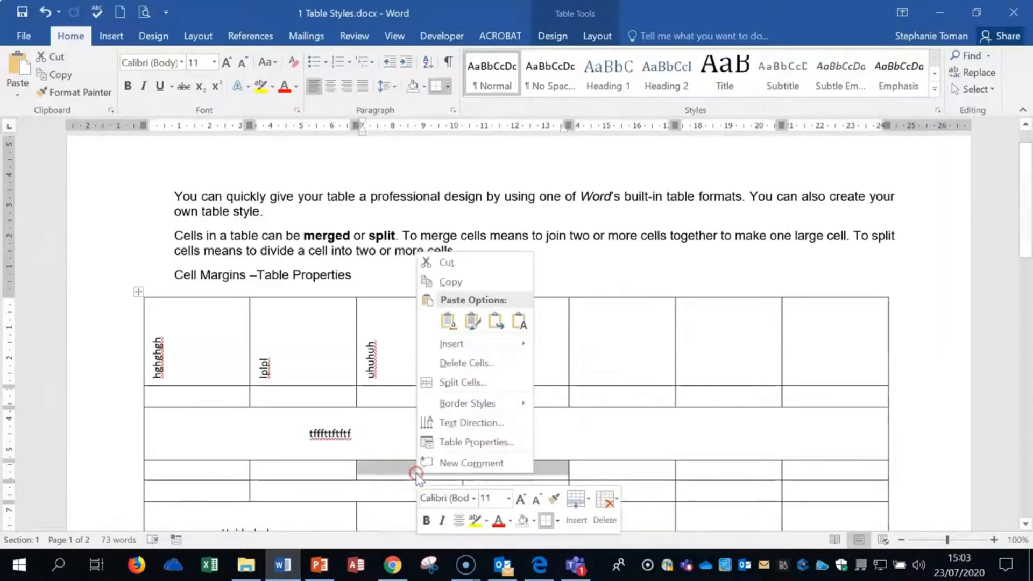
left_click(463, 383)
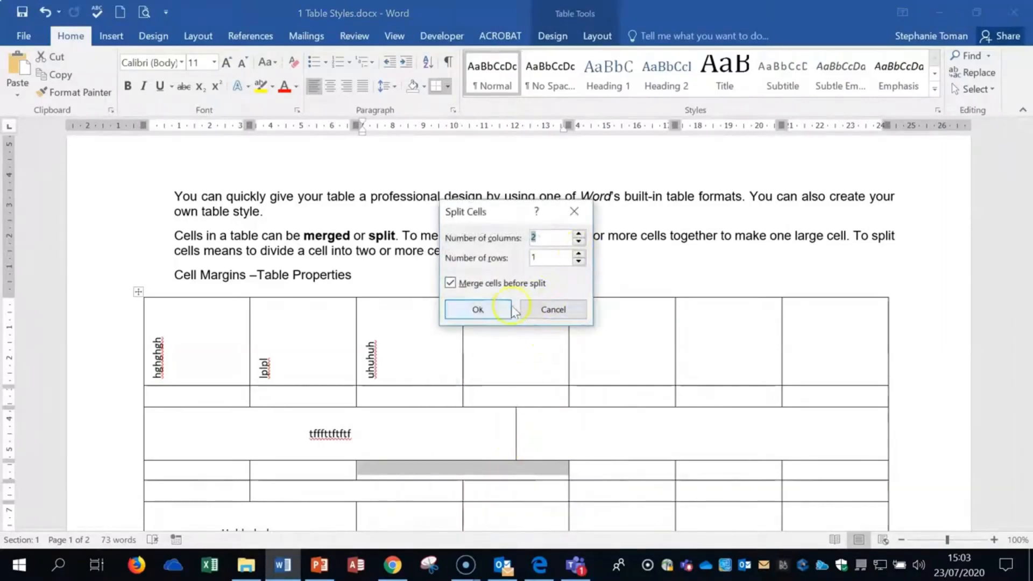
left_click(553, 309)
Try selecting the first four cells of the second-to-last table row and the table's sixth column.
scroll(610, 461, "down", 3)
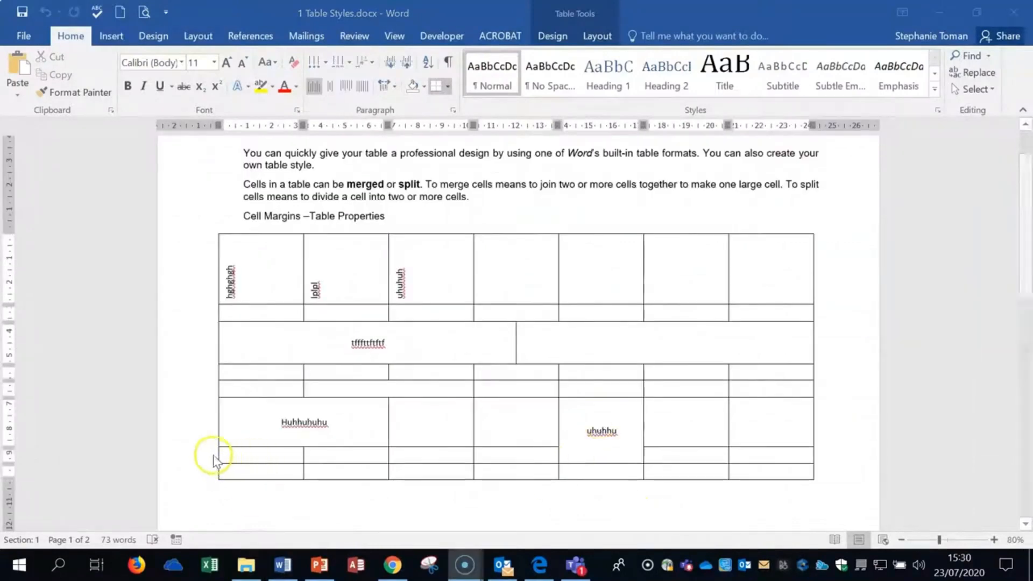
left_click_drag(221, 455, 499, 450)
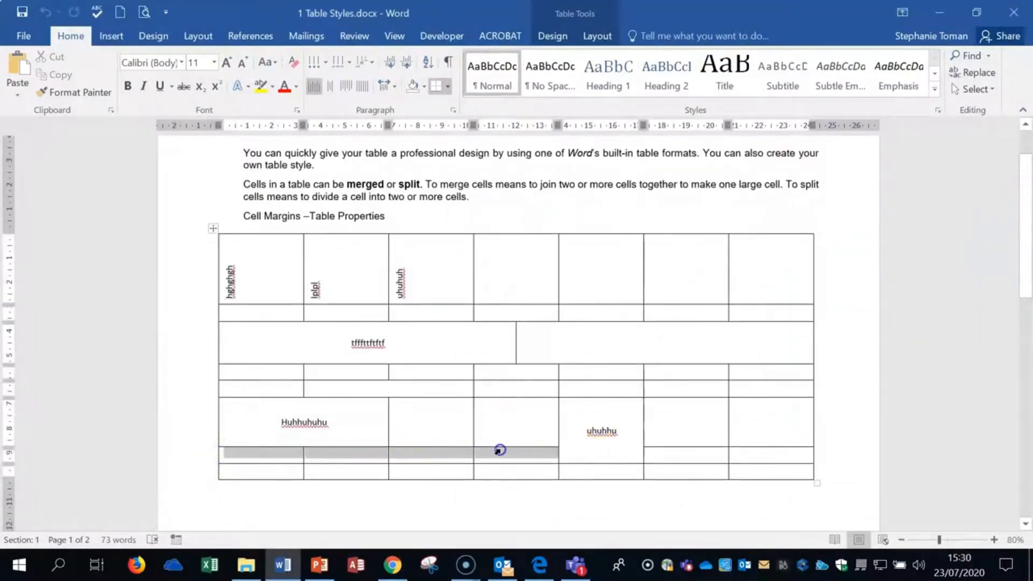
left_click(697, 232)
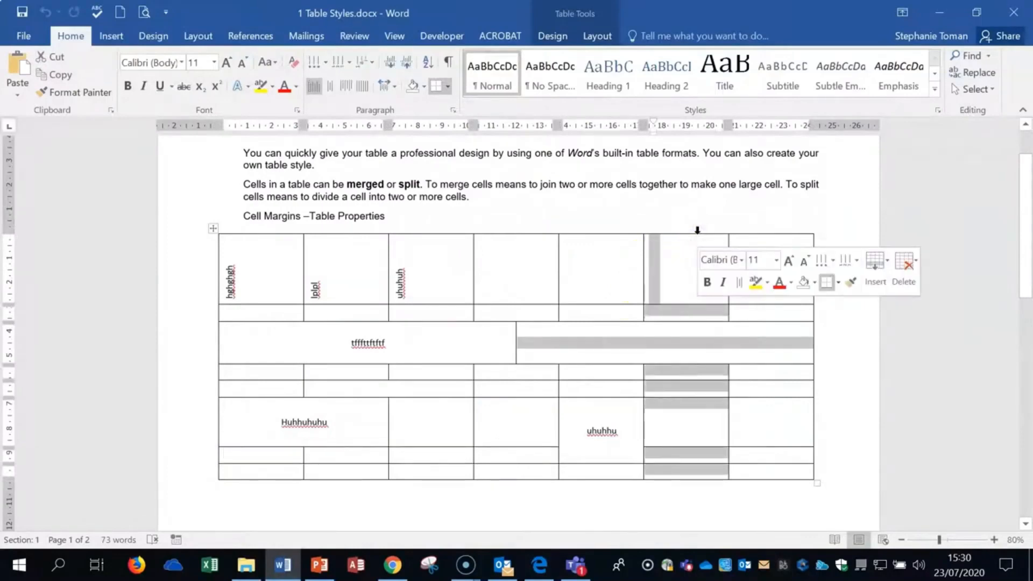
left_click(671, 322)
Apply the blue List Tables style with a solid header row and banded rows to the whole table.
left_click(214, 230)
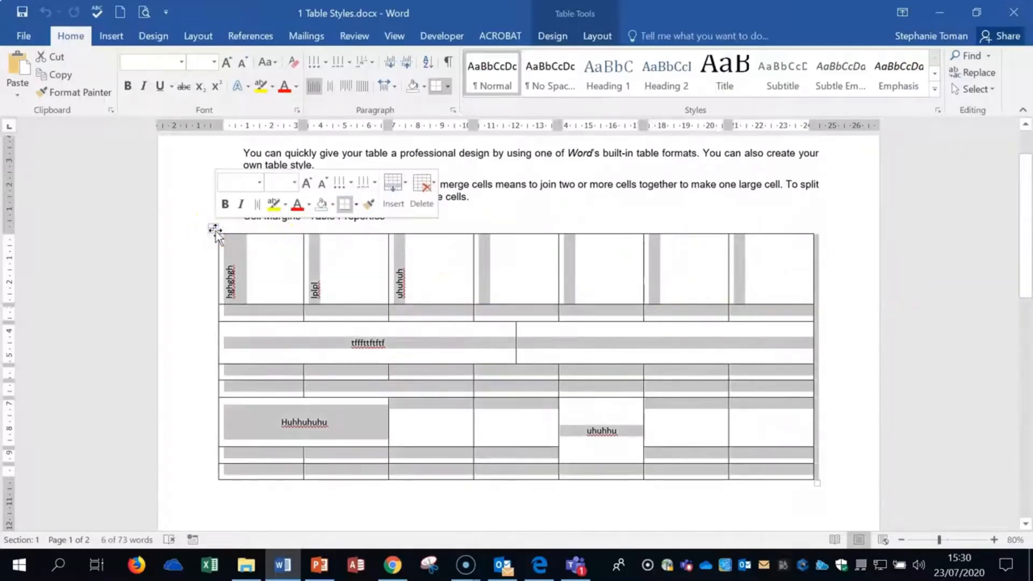
left_click(554, 37)
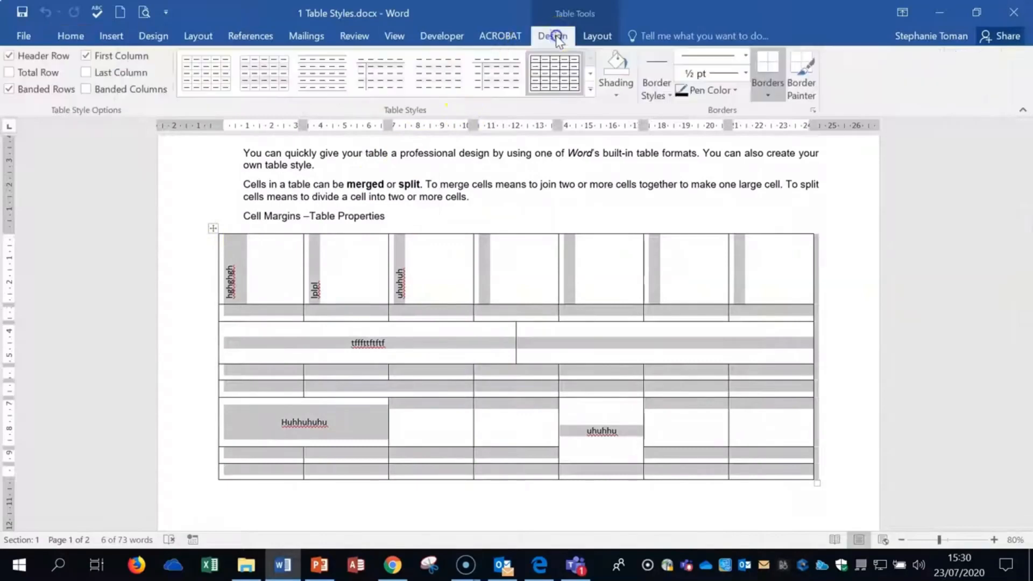
left_click(590, 89)
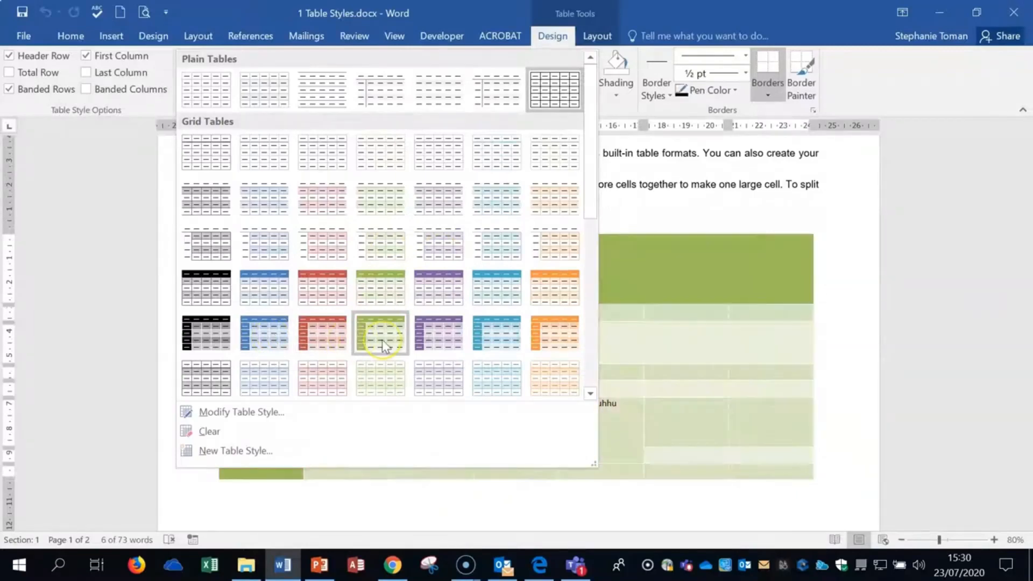
left_click(590, 393)
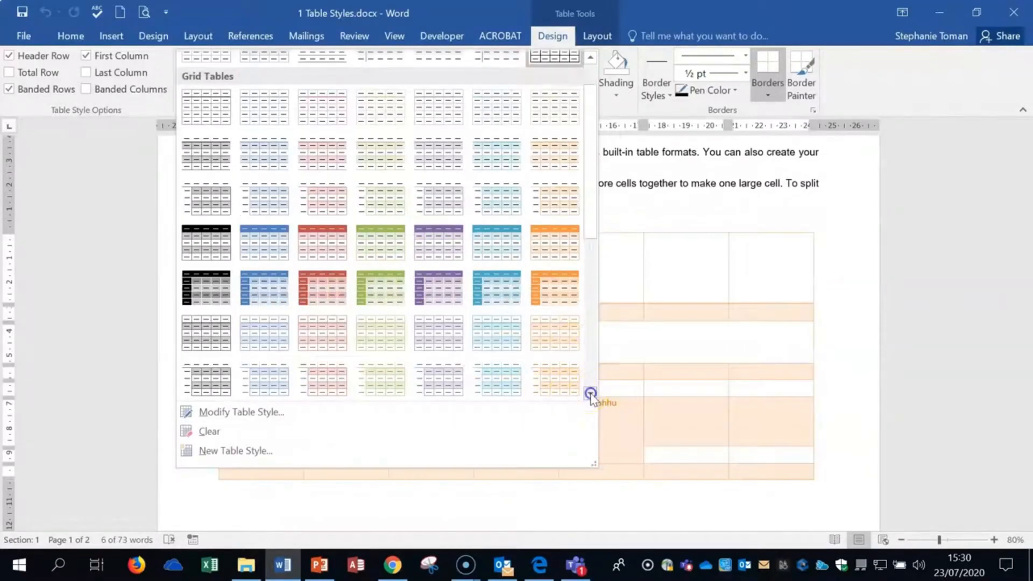
scroll(590, 394, "down", 6)
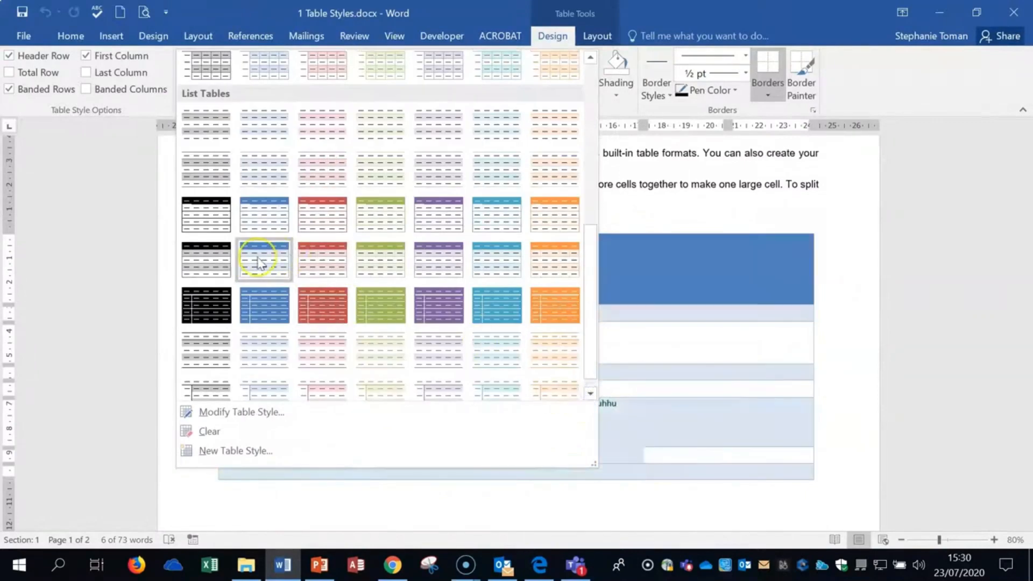
left_click(259, 262)
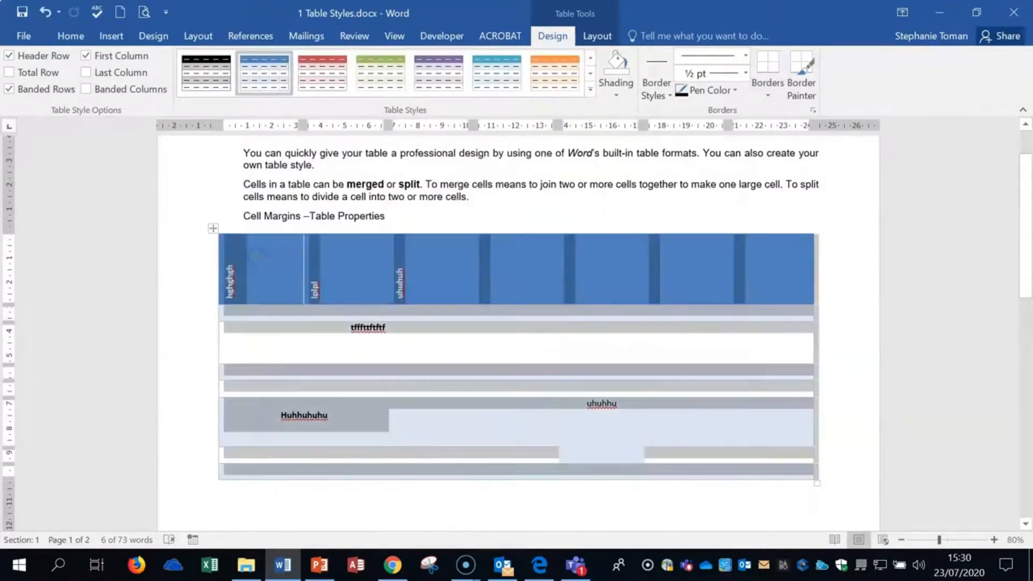
Clear the table style from the whole table.
left_click(590, 89)
left_click(209, 431)
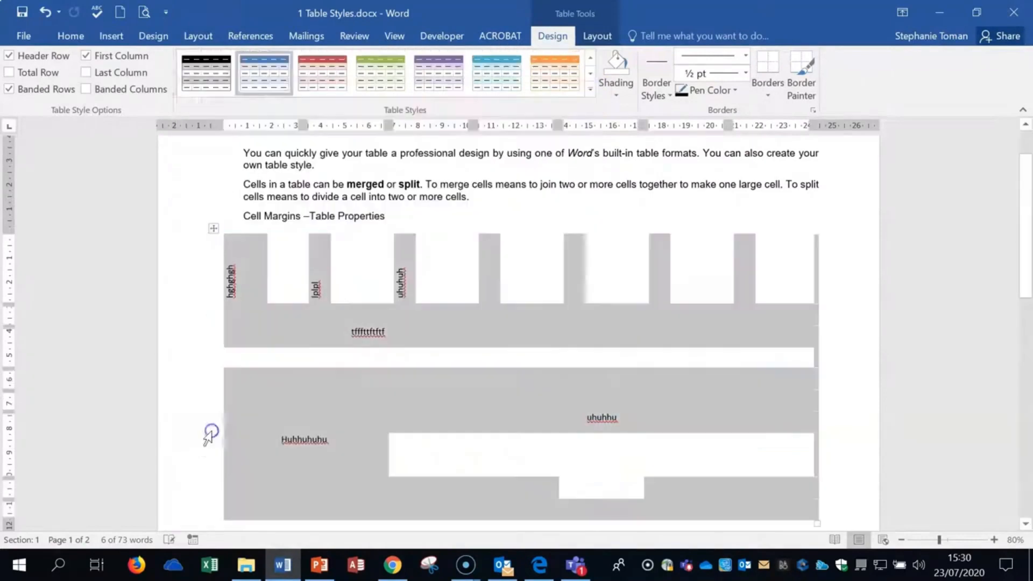
left_click(698, 357)
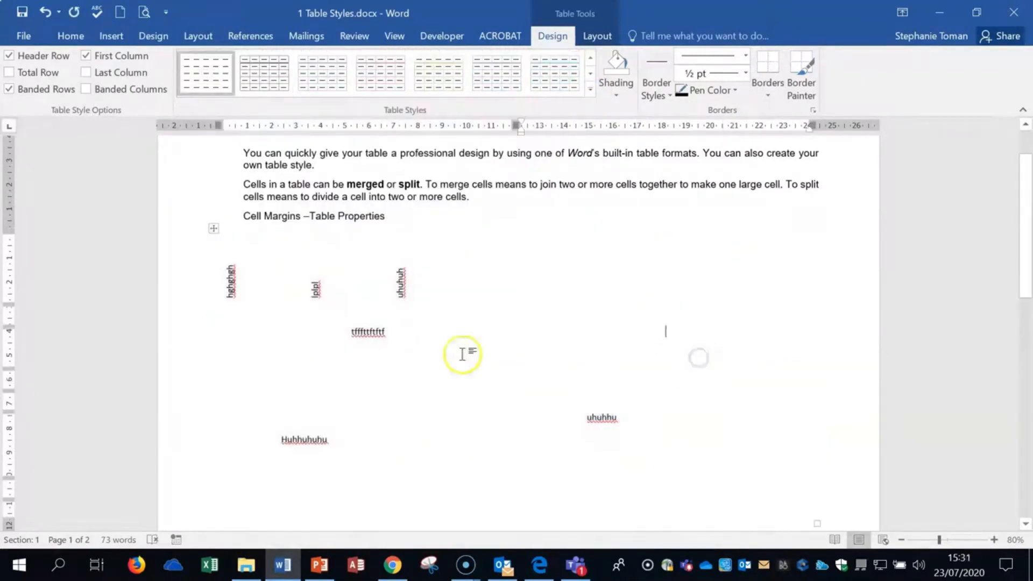
left_click(214, 228)
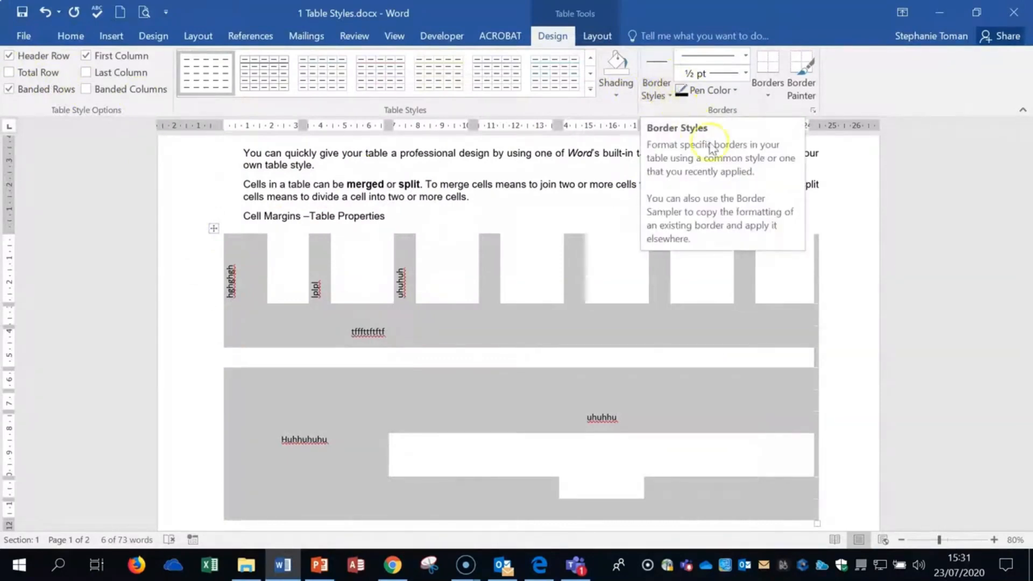
left_click(842, 205)
scroll(842, 204, "down", 1)
scroll(844, 205, "down", 1)
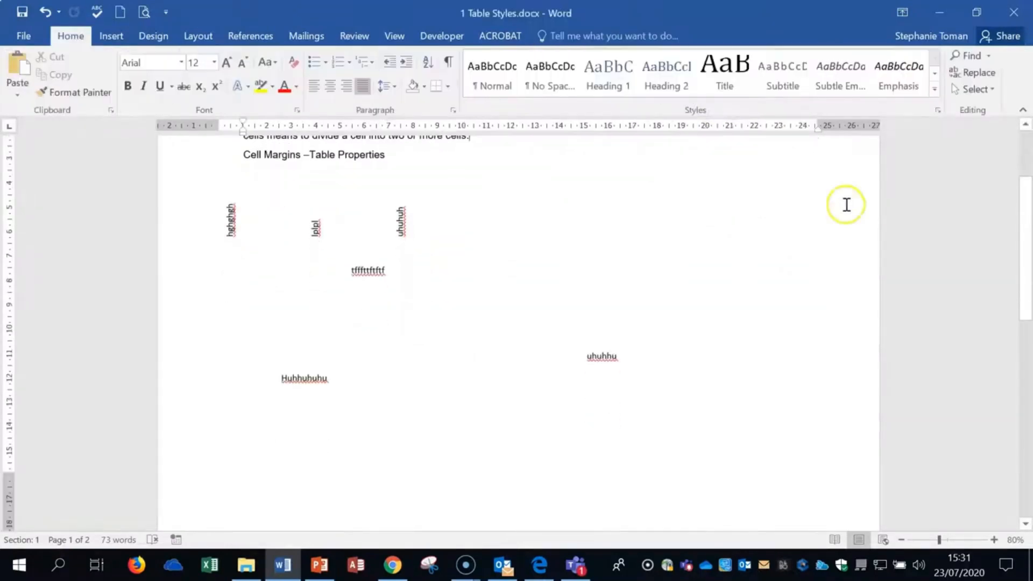
scroll(846, 205, "up", 3)
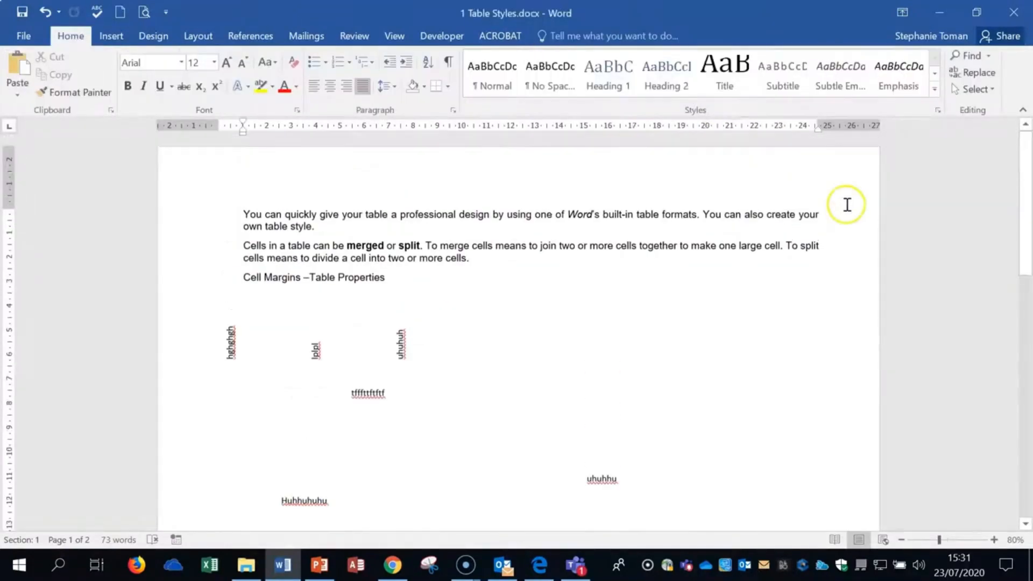
Close the 1 Table Styles document without saving and open 2 Converting Table_Text.docx from the 5 Tables folder.
left_click(1013, 15)
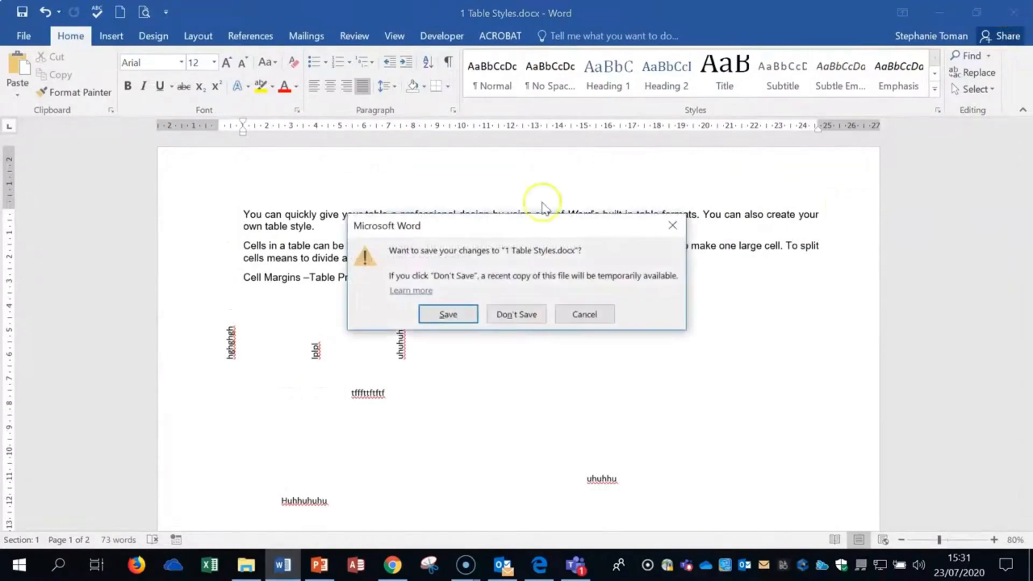
left_click(517, 315)
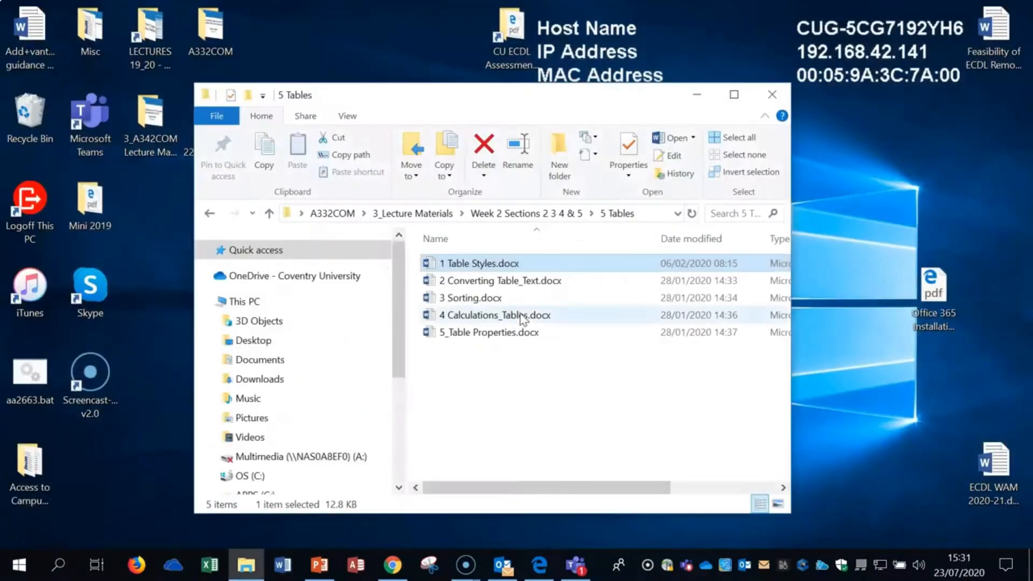
double_click(508, 281)
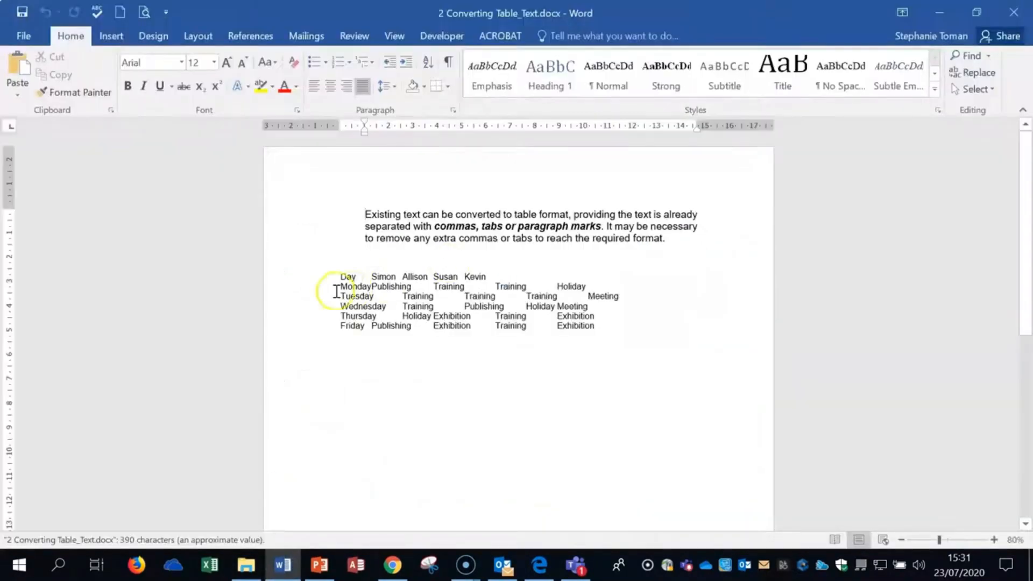
Select the weekly schedule text from the Day line to the Friday line and check its separators using formatting marks.
left_click_drag(341, 275, 596, 324)
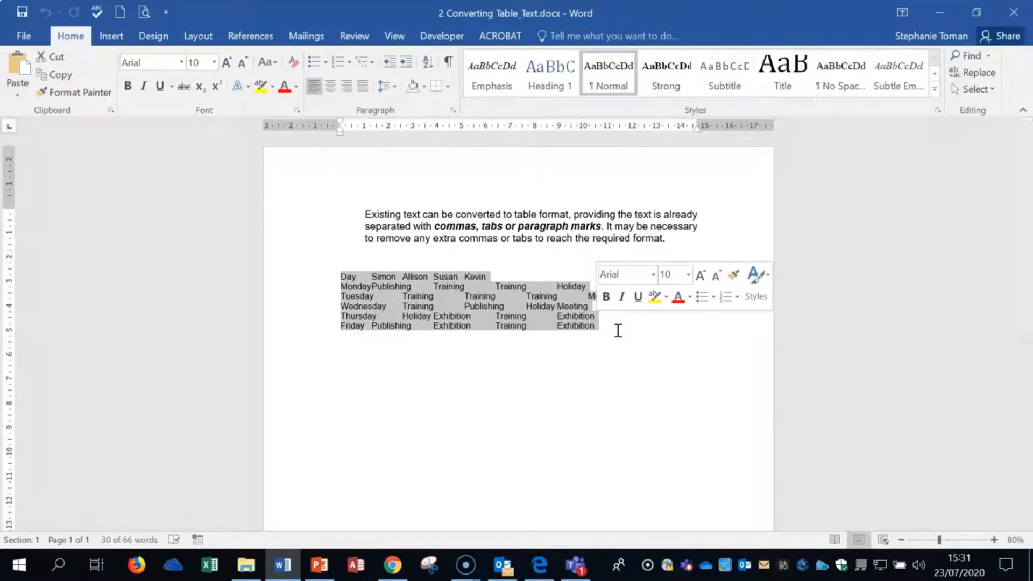
left_click(448, 63)
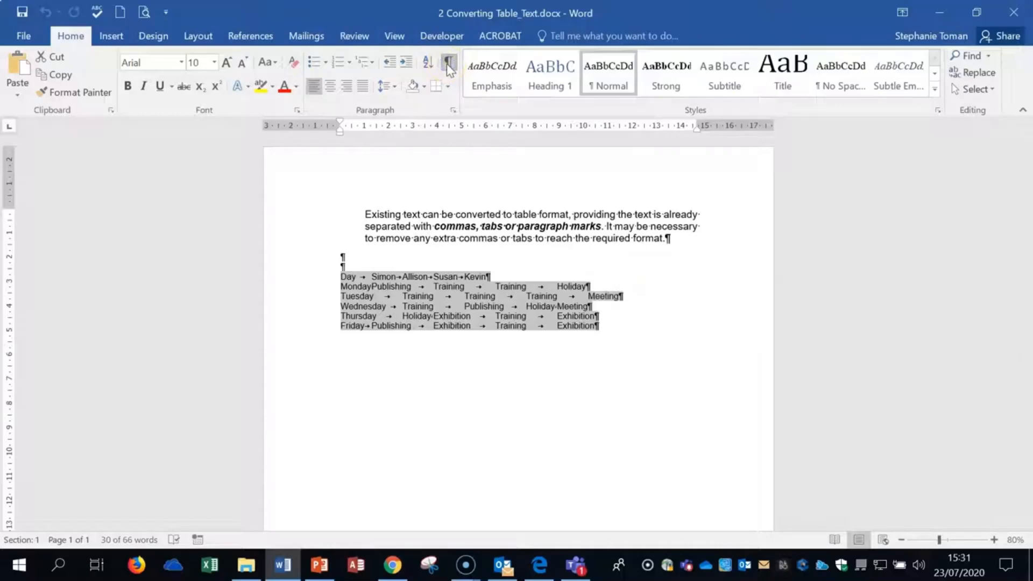
left_click(994, 540)
left_click(994, 540)
left_click(994, 539)
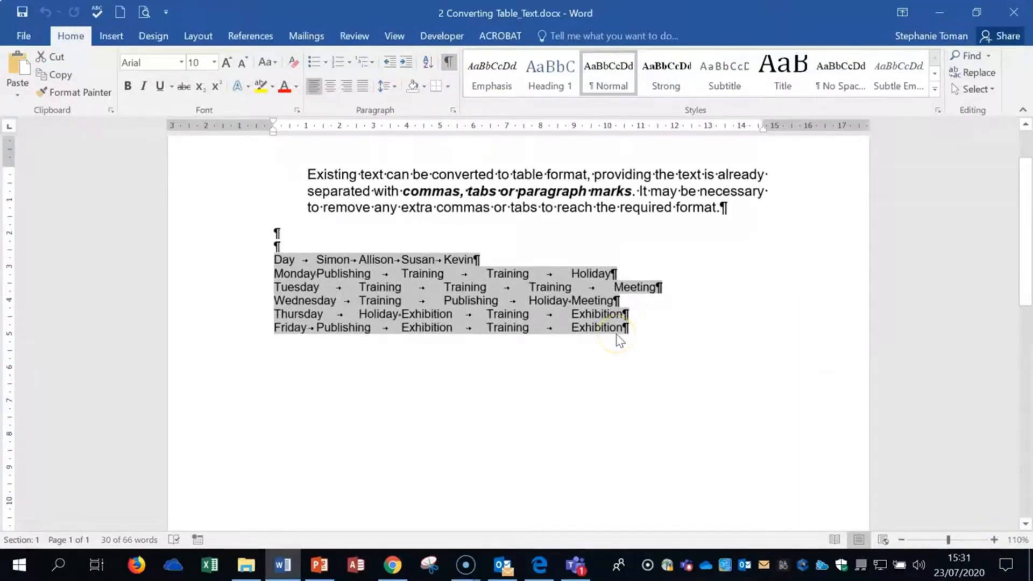
left_click(448, 63)
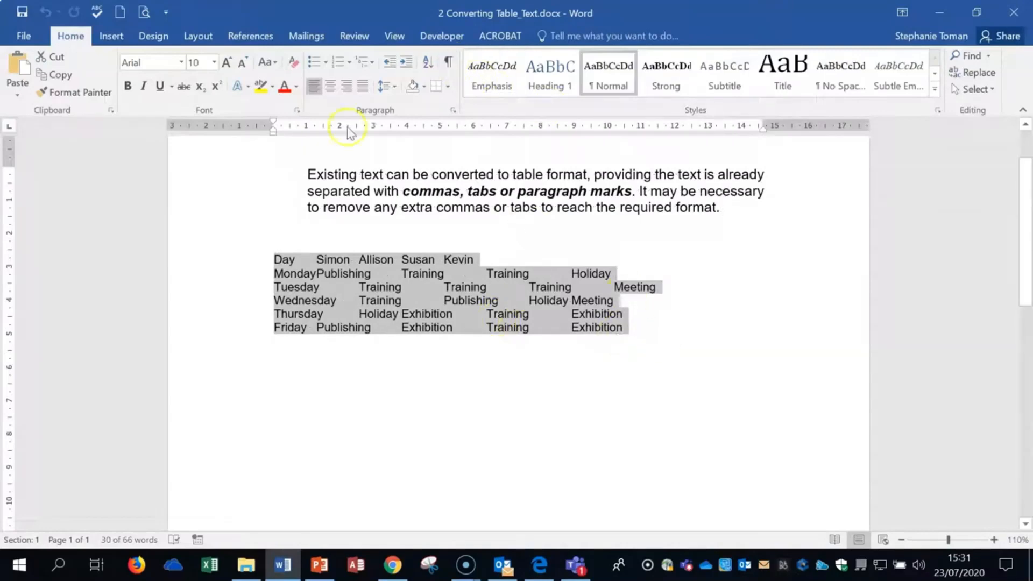
Convert the selected schedule text to a table with 5 columns, separating the text at tabs.
left_click(113, 35)
left_click(94, 90)
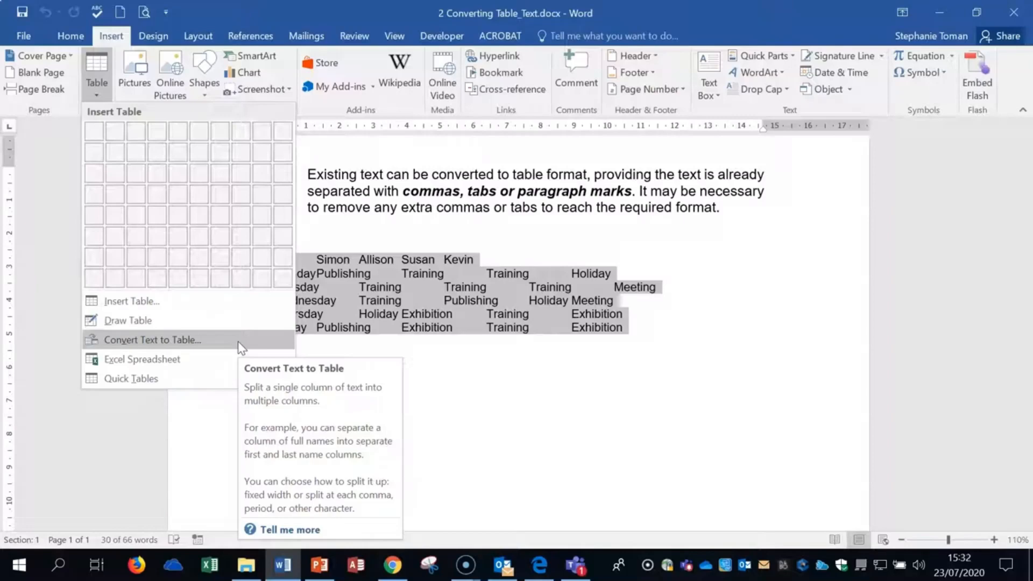
left_click(239, 341)
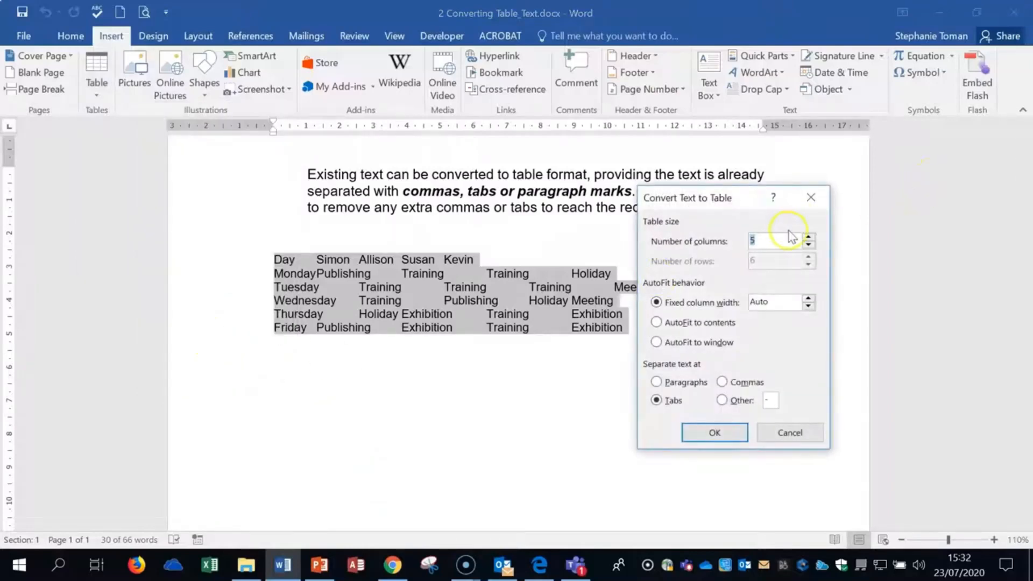
left_click_drag(751, 199, 807, 169)
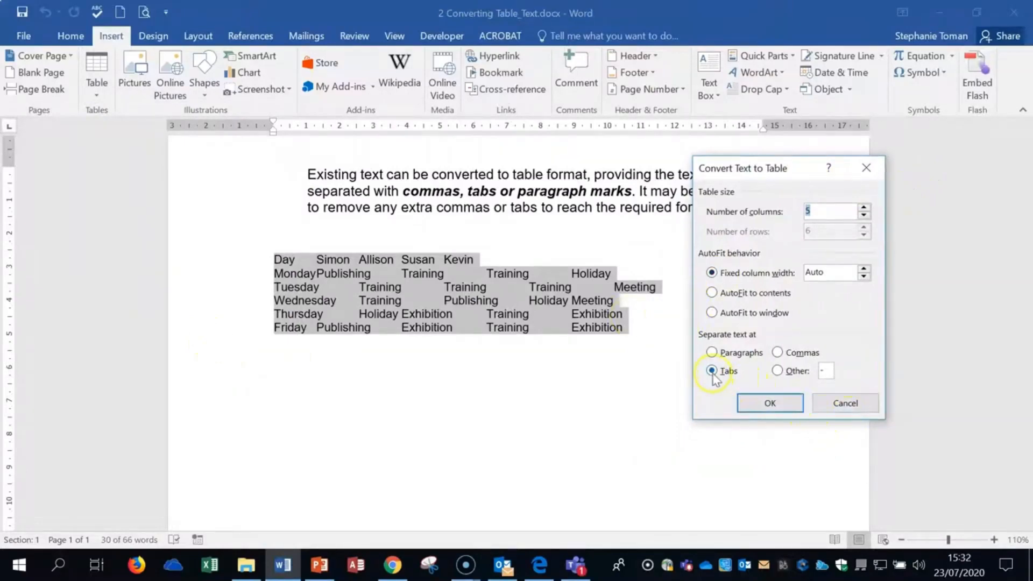
left_click(770, 404)
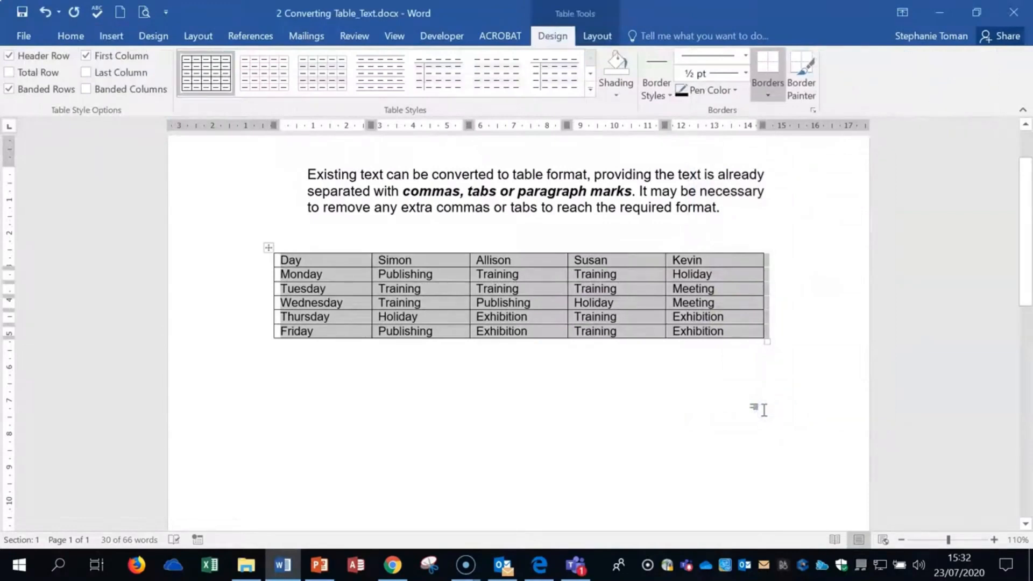
Convert the whole schedule table to text separated with tabs, and check the separators using formatting marks.
left_click(268, 249)
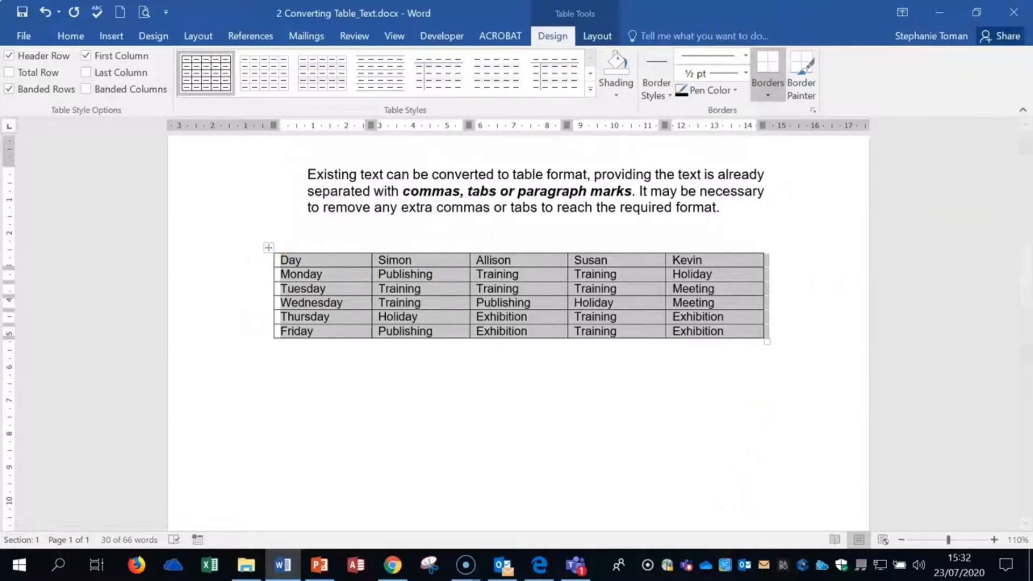
left_click(554, 37)
left_click(604, 37)
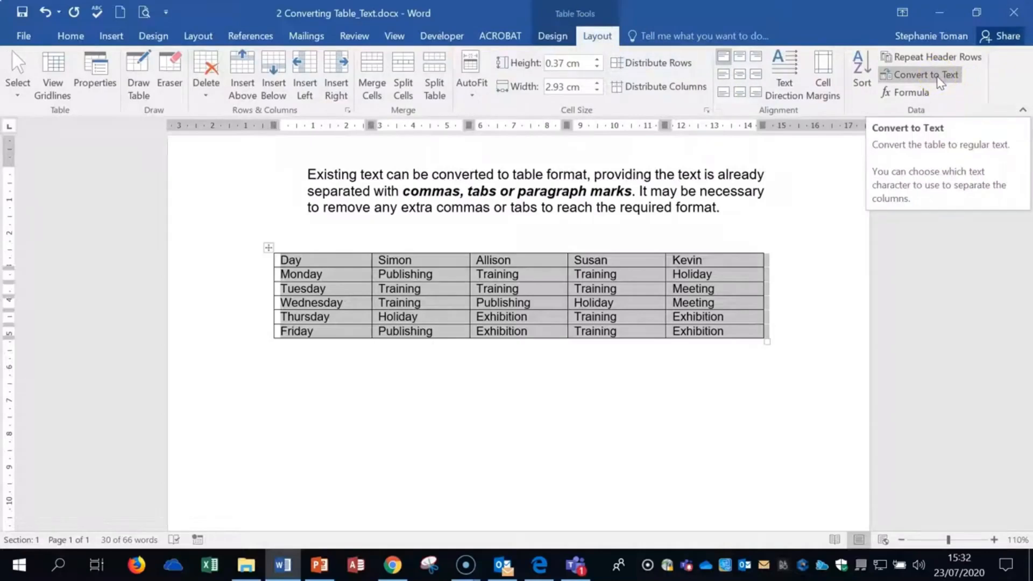
left_click(937, 77)
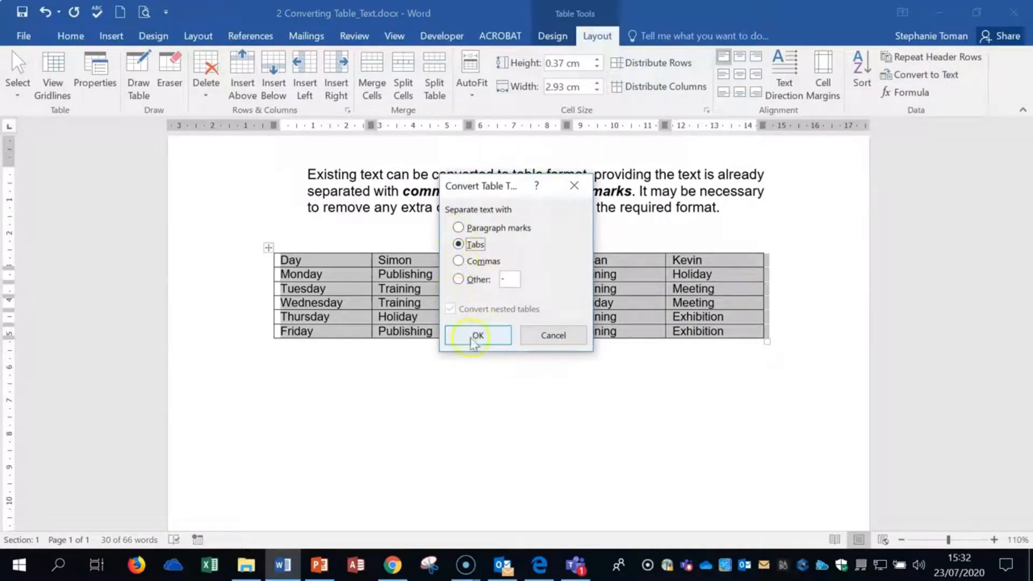
left_click(475, 335)
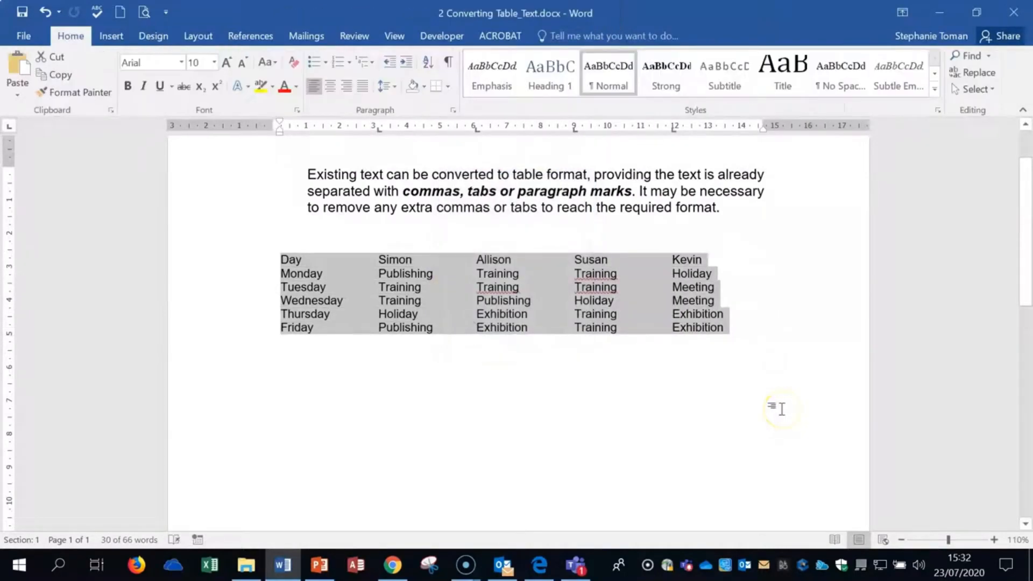
left_click(449, 62)
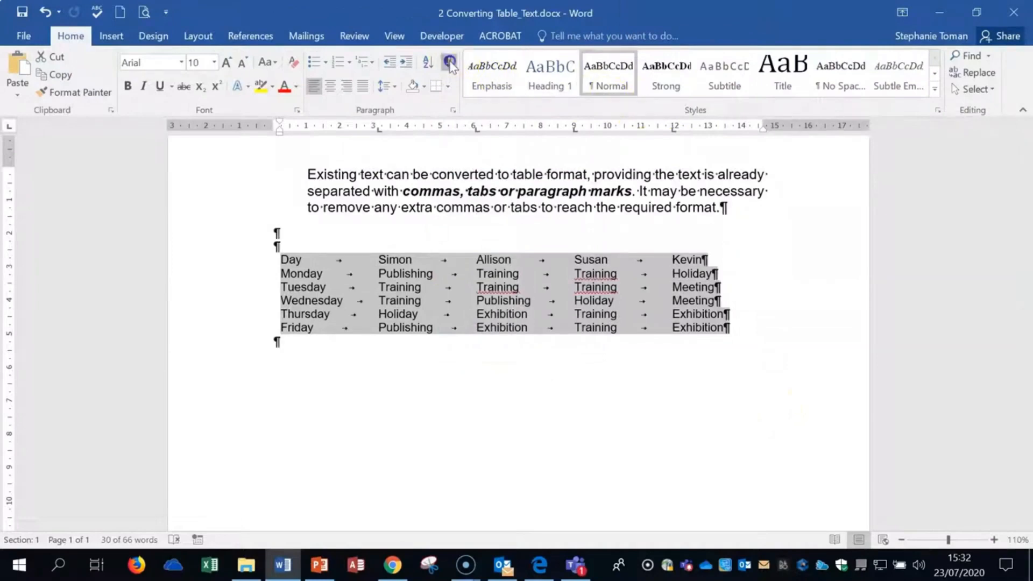
left_click(449, 63)
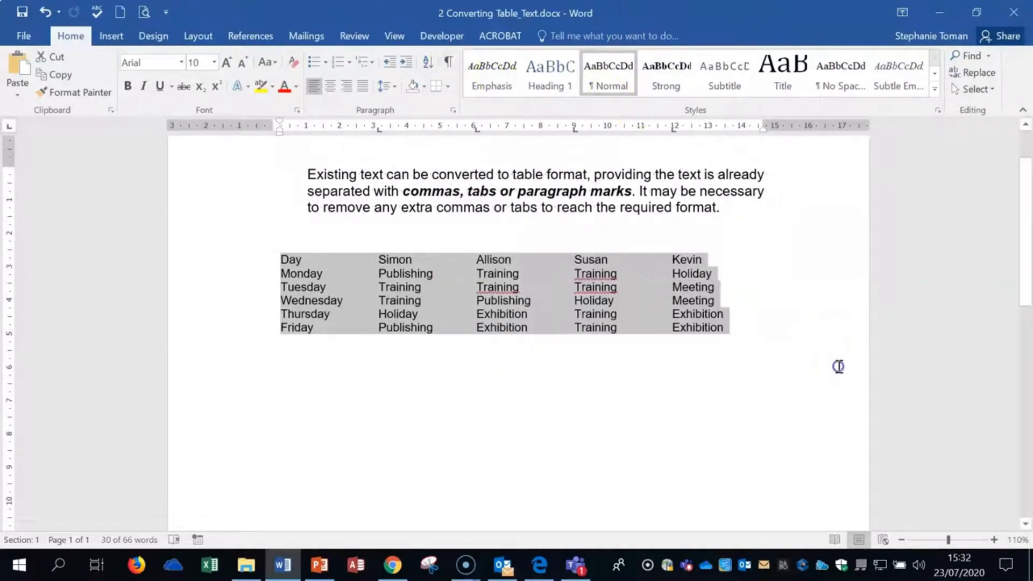
left_click(838, 367)
scroll(839, 366, "up", 2)
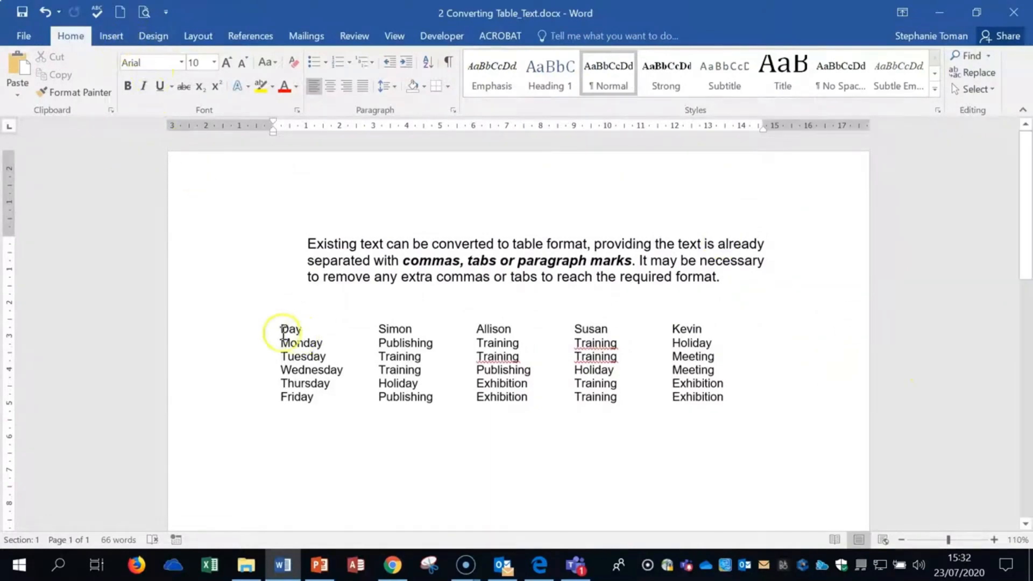
Select the schedule text from the Day line to the Friday line and convert it back to a table.
left_click_drag(279, 329, 746, 391)
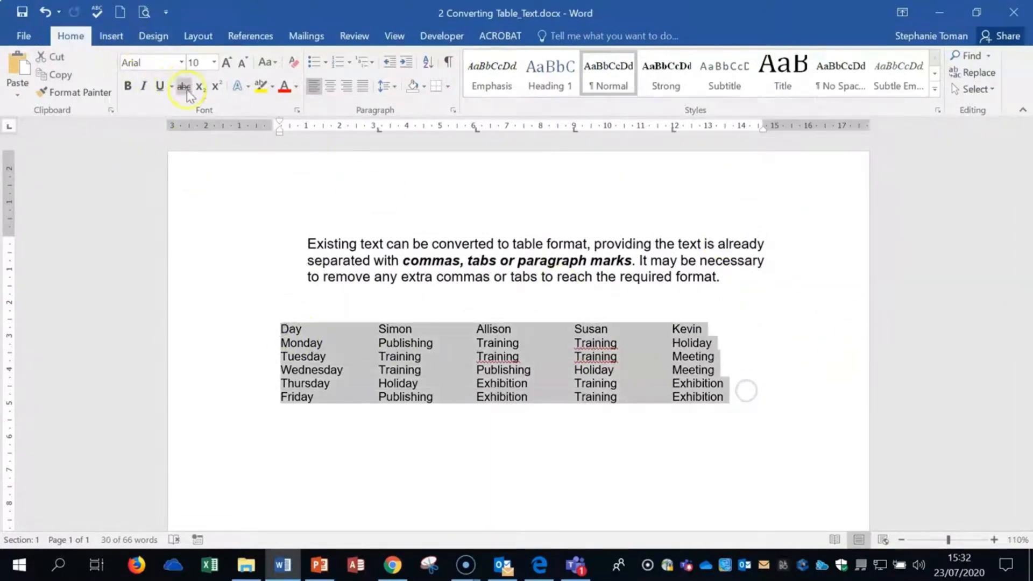
left_click(111, 35)
left_click(97, 81)
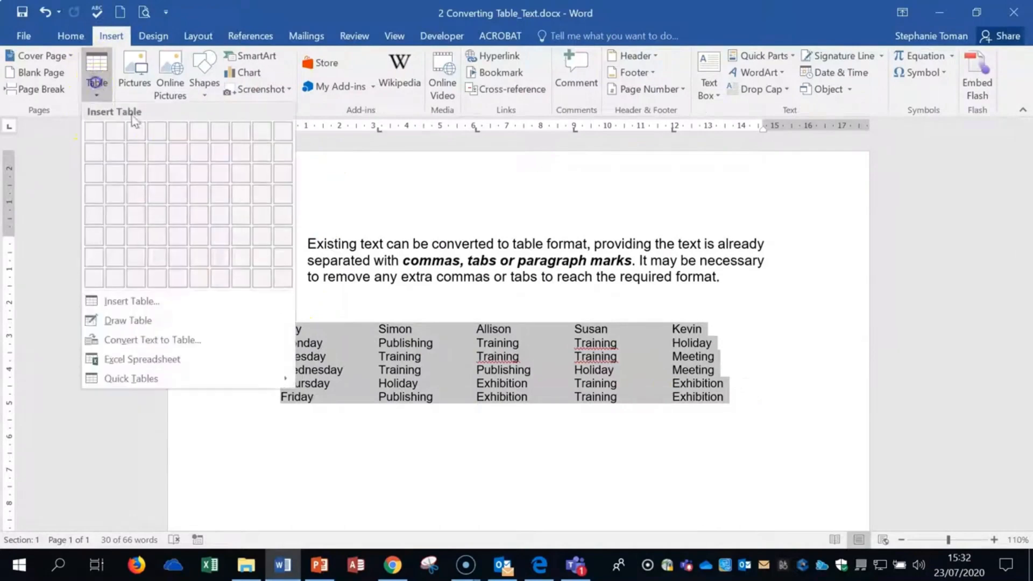
left_click(137, 340)
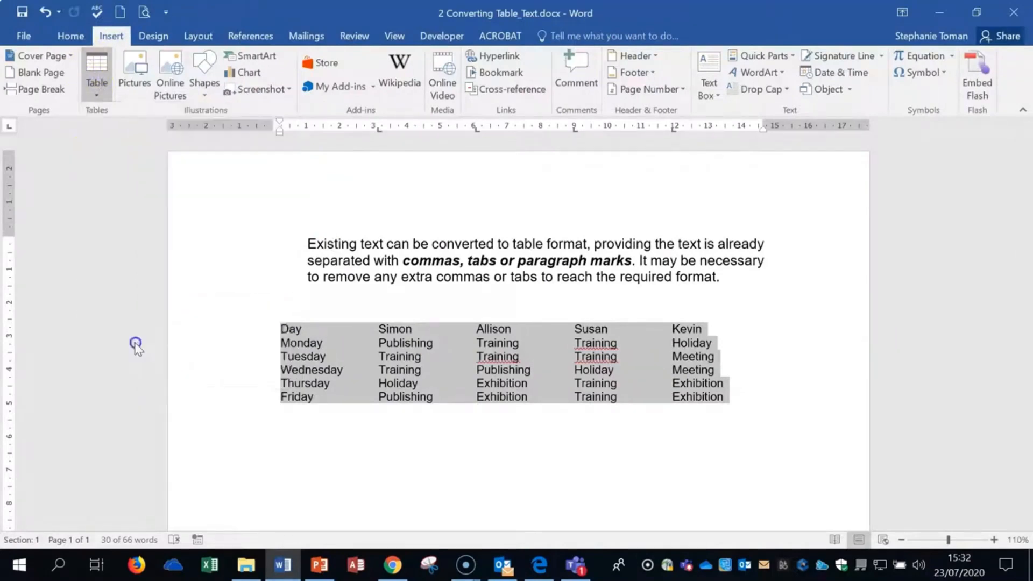
left_click(770, 403)
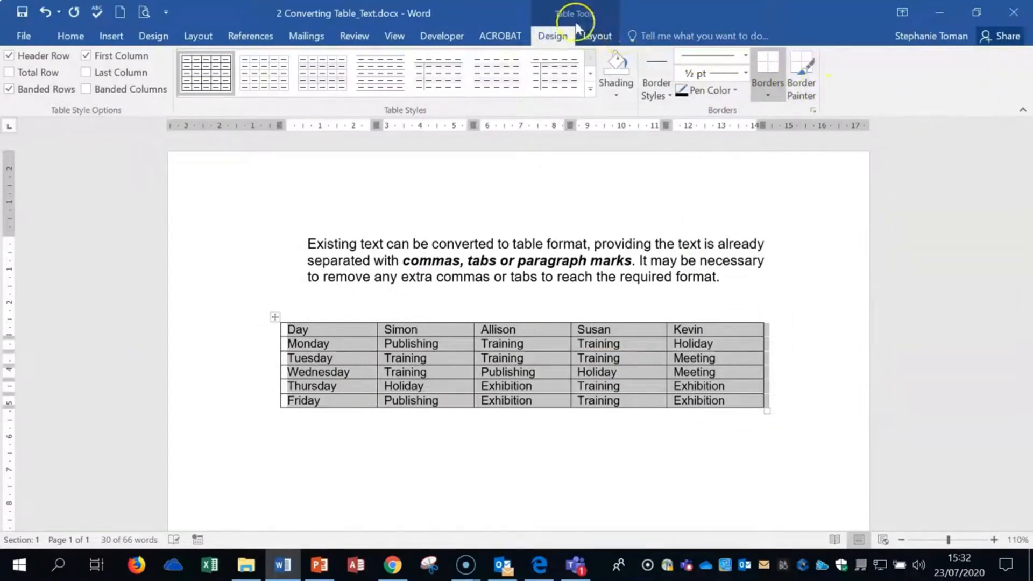
View the Convert to Text options for the schedule table and dismiss them without converting.
left_click(596, 35)
left_click(939, 82)
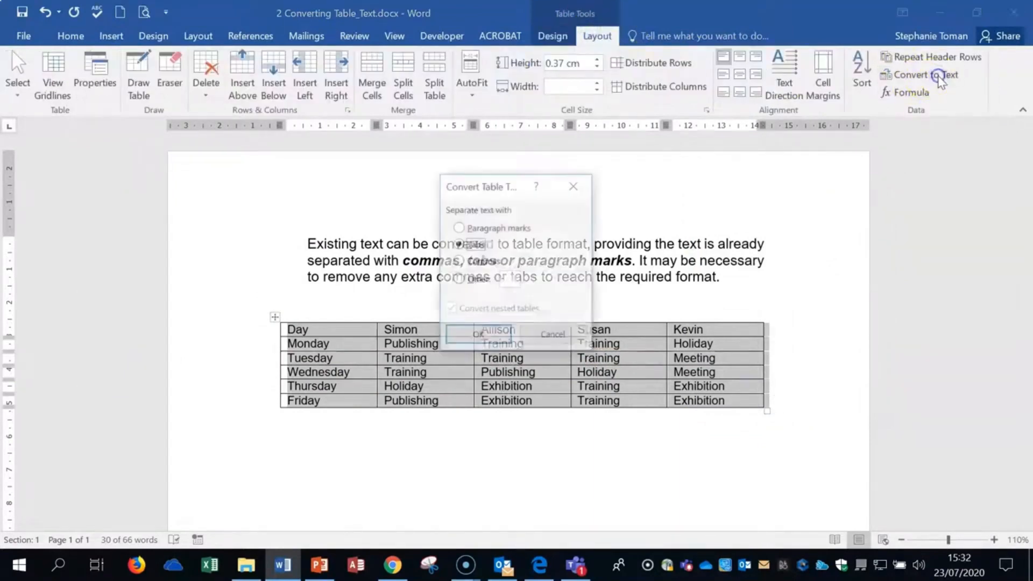
left_click(578, 180)
left_click(691, 243)
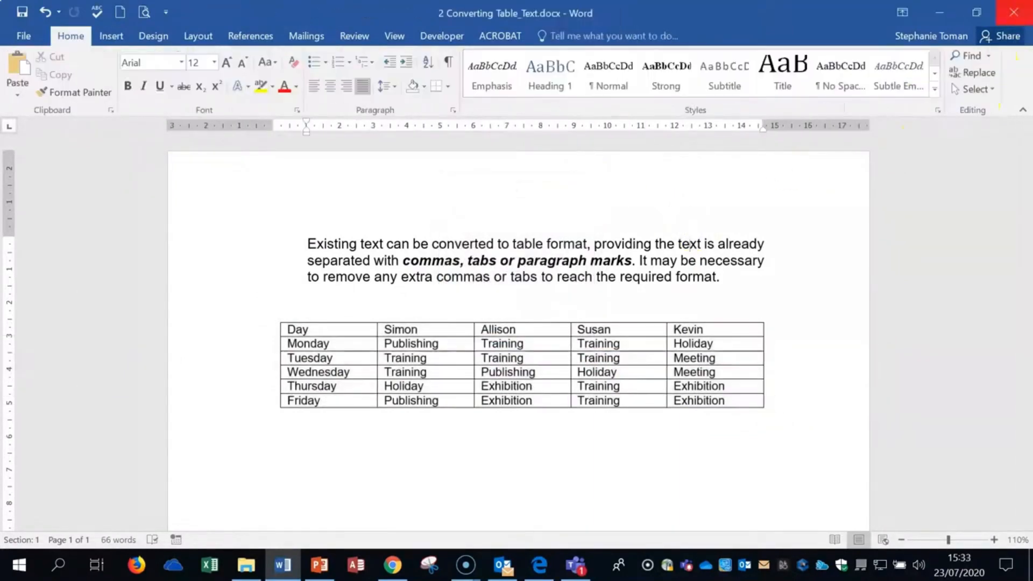
Close the 2 Converting Table_Text document without saving and open 3 Sorting.docx from the 5 Tables folder.
left_click(1015, 11)
left_click(527, 313)
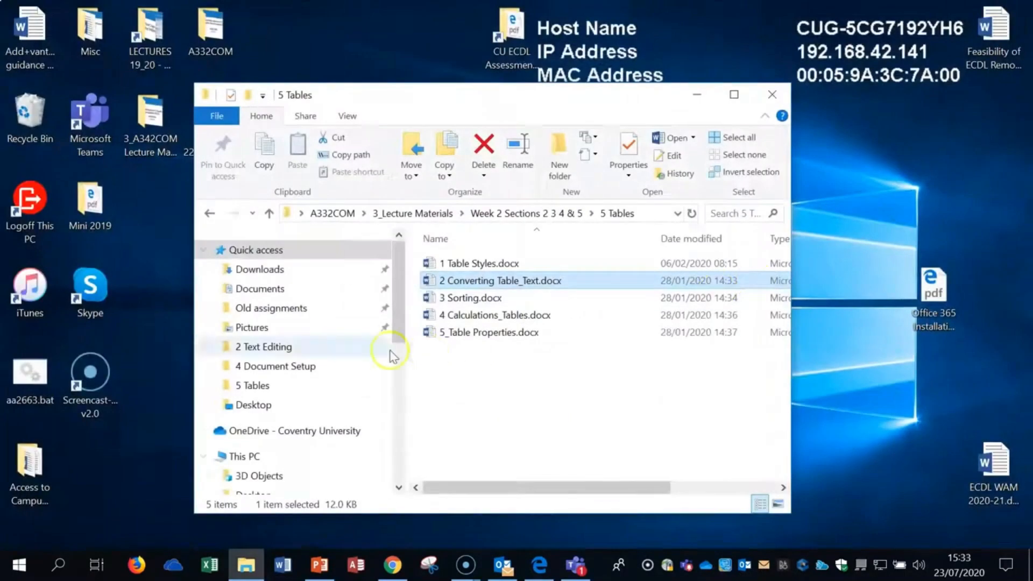
left_click(464, 302)
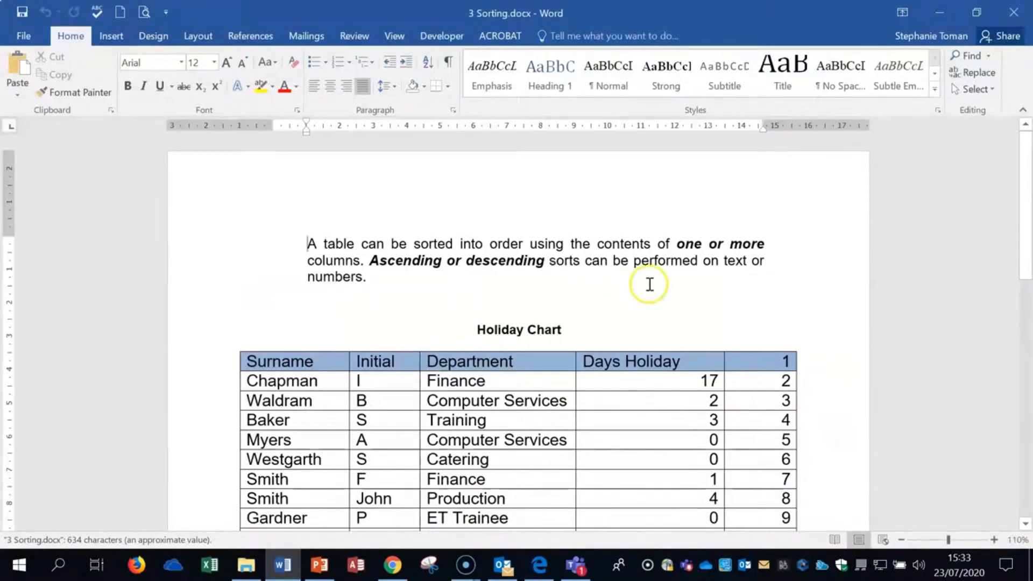
Sort the whole Holiday Chart table by Surname in ascending order with a header row, and check where the Total row lands.
scroll(649, 280, "down", 3)
left_click(285, 331)
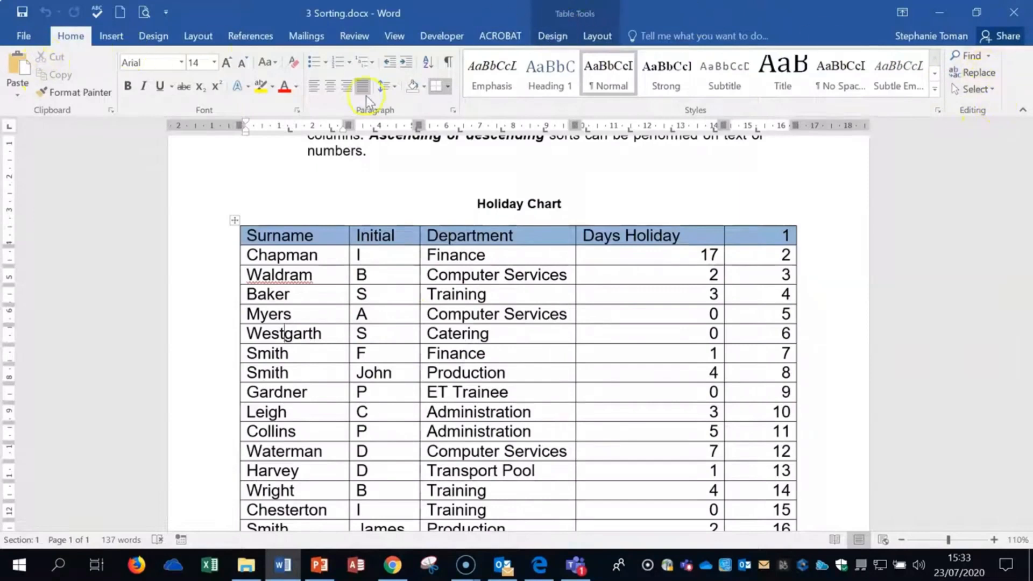
left_click(428, 62)
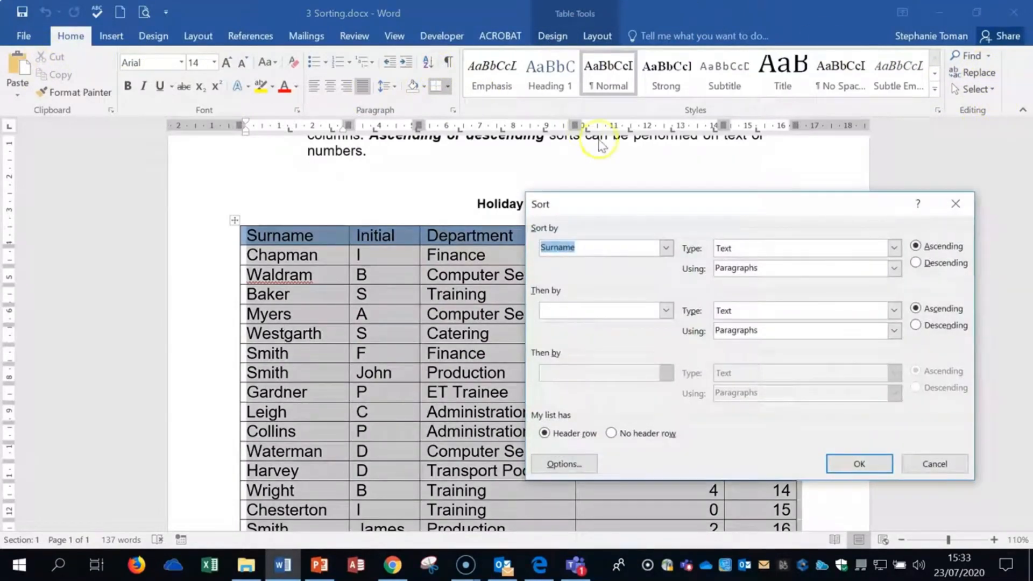
left_click(855, 464)
scroll(864, 419, "down", 1)
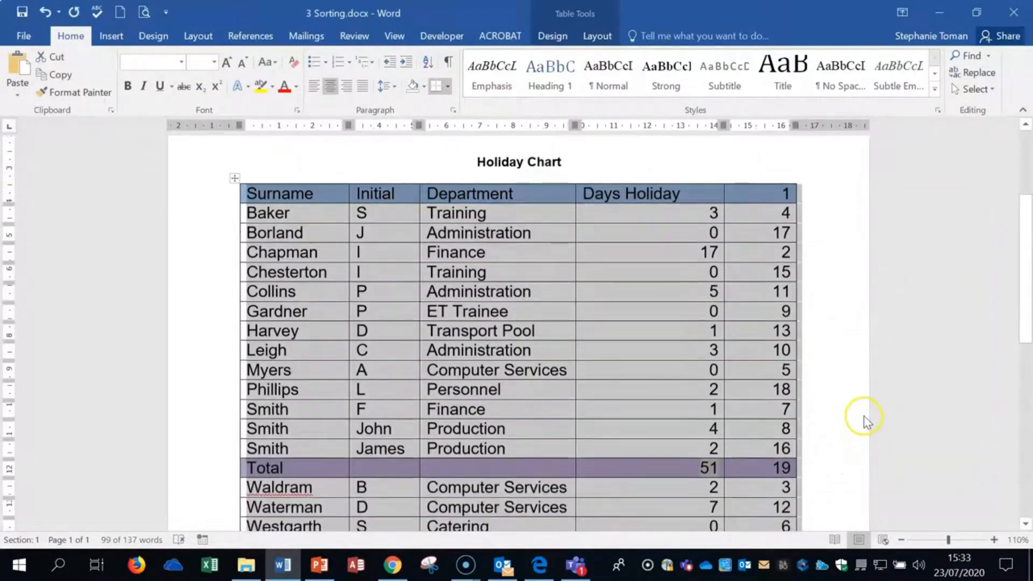
scroll(866, 422, "down", 2)
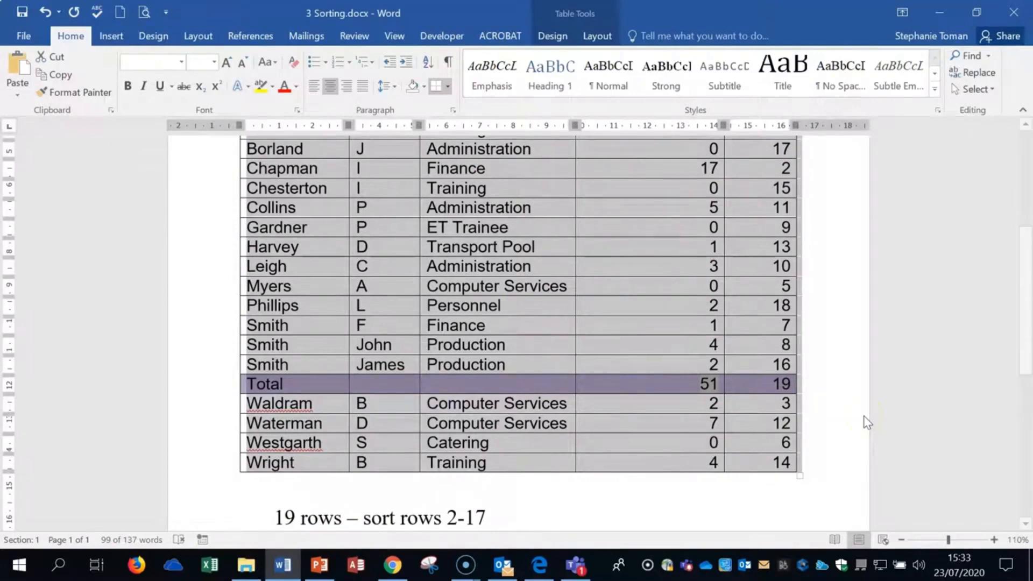
Undo the surname sort and deselect the Holiday Chart table.
left_click(45, 12)
left_click(683, 215)
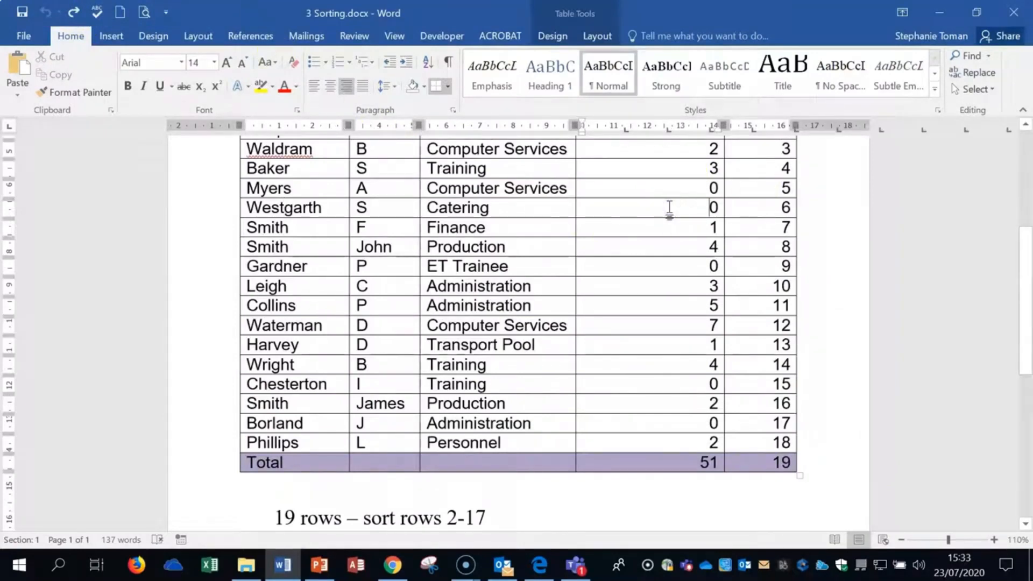
left_click(676, 208)
Examine the Holiday Chart's numbered rows and the note below the table about which rows to sort.
scroll(676, 207, "up", 3)
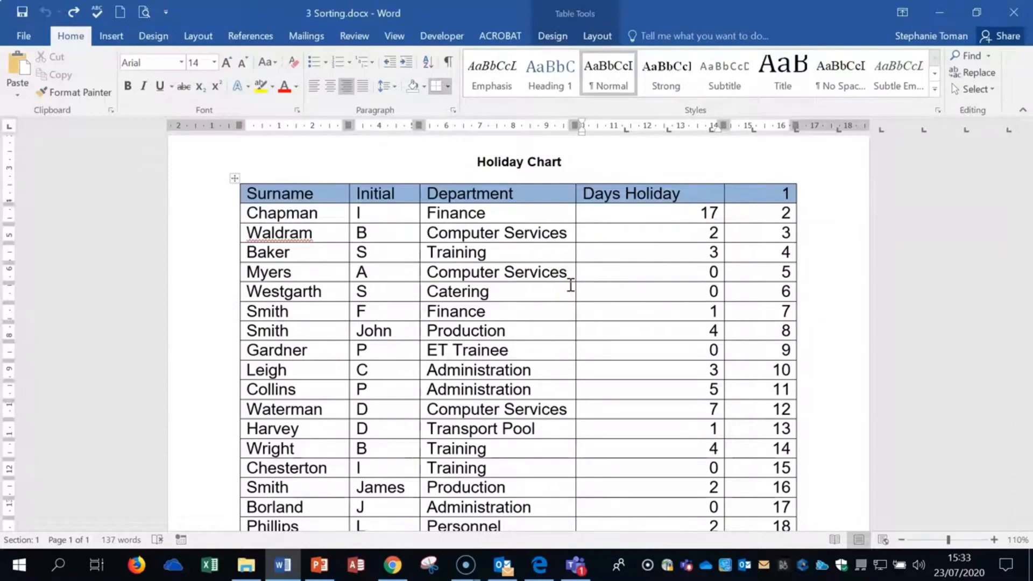
scroll(445, 334, "down", 2)
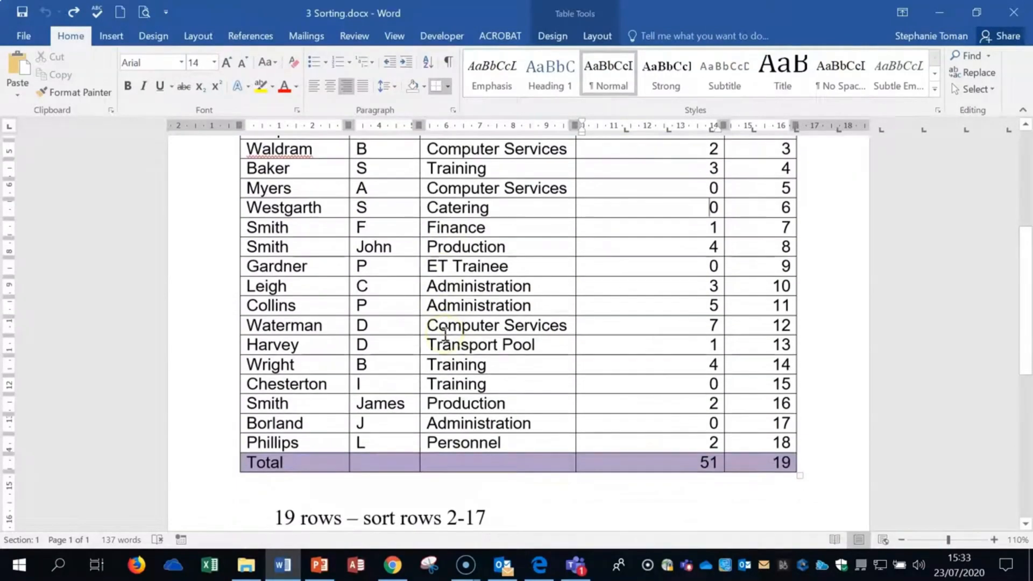
scroll(446, 333, "down", 2)
left_click_drag(272, 434, 512, 437)
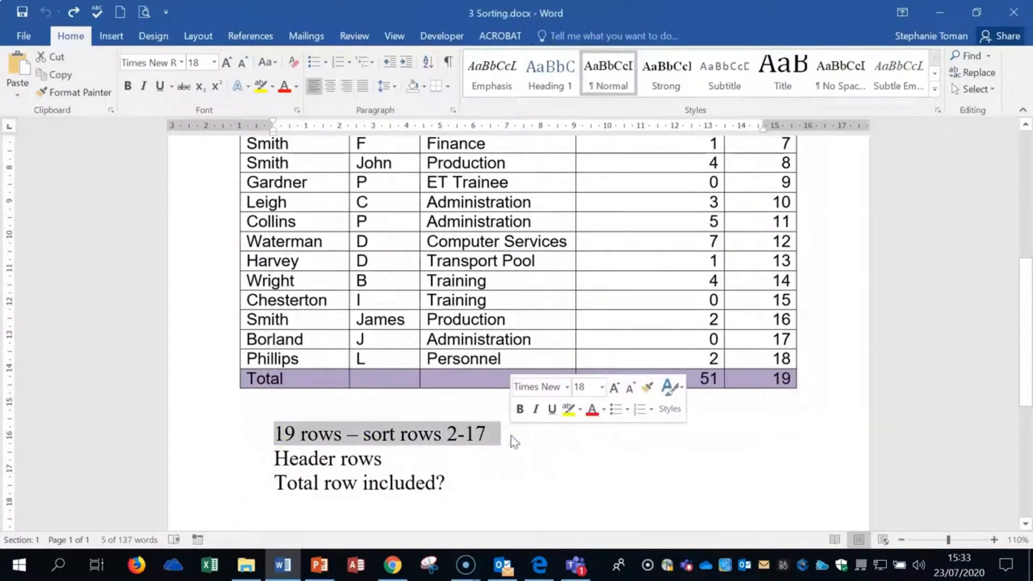
left_click(595, 479)
scroll(595, 479, "up", 4)
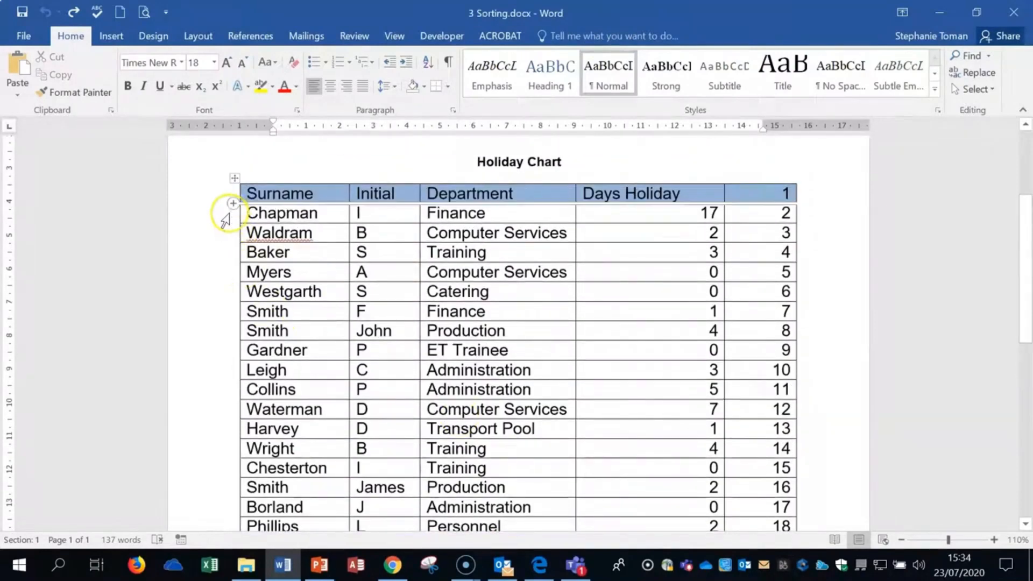
Select rows 2 to 18 of the Holiday Chart, excluding the header and Total rows, and open the Sort settings.
mouse_move(226, 215)
left_mouse_down()
mouse_move(224, 535)
mouse_move(233, 411)
left_mouse_up()
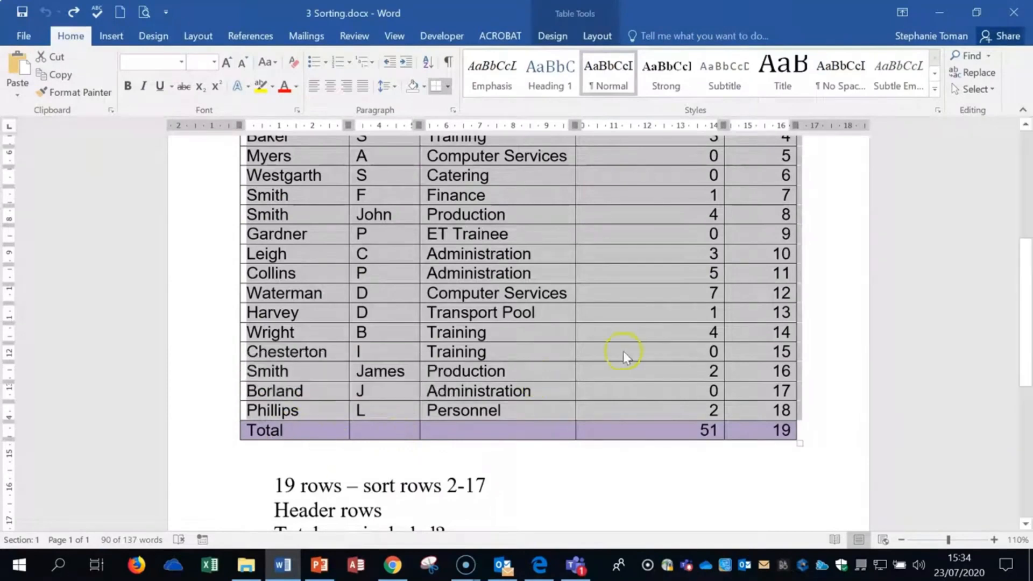
scroll(522, 283, "up", 4)
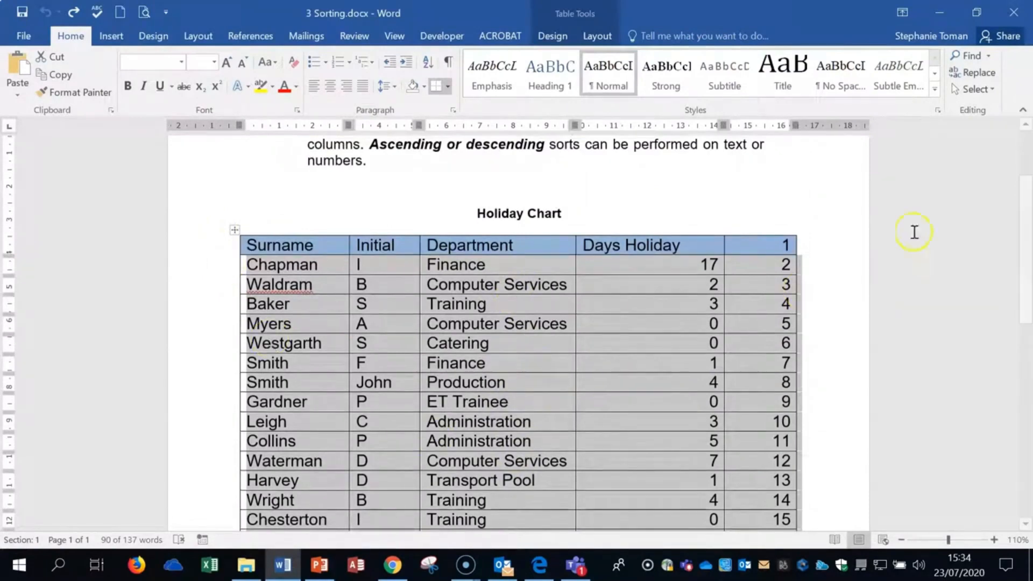
left_click(595, 36)
left_click(862, 70)
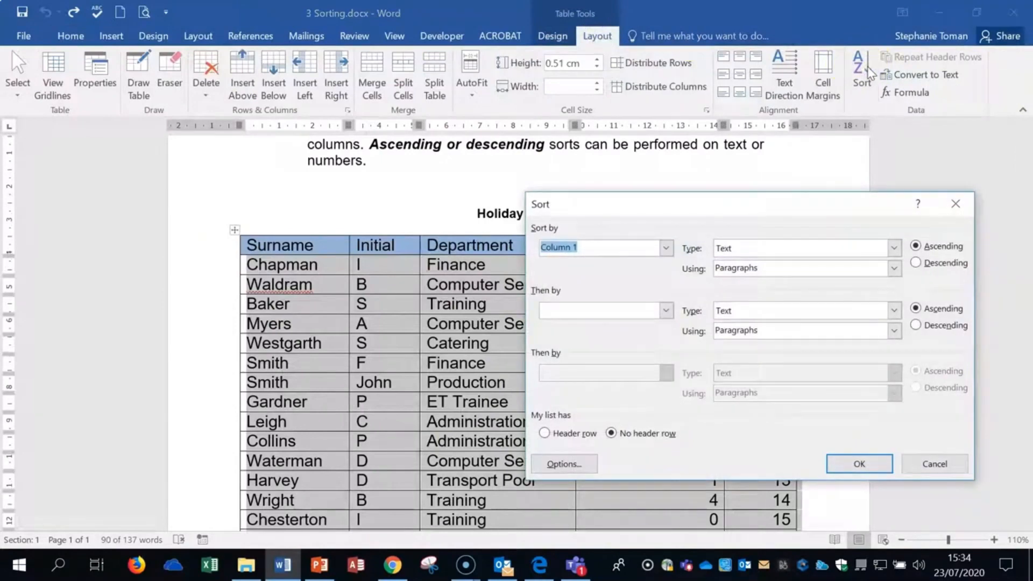
Sort the selected rows by Column 1 ascending, Column 3 descending and Column 4 as Number ascending, and undo the sort.
left_click_drag(736, 205, 736, 342)
left_click(667, 446)
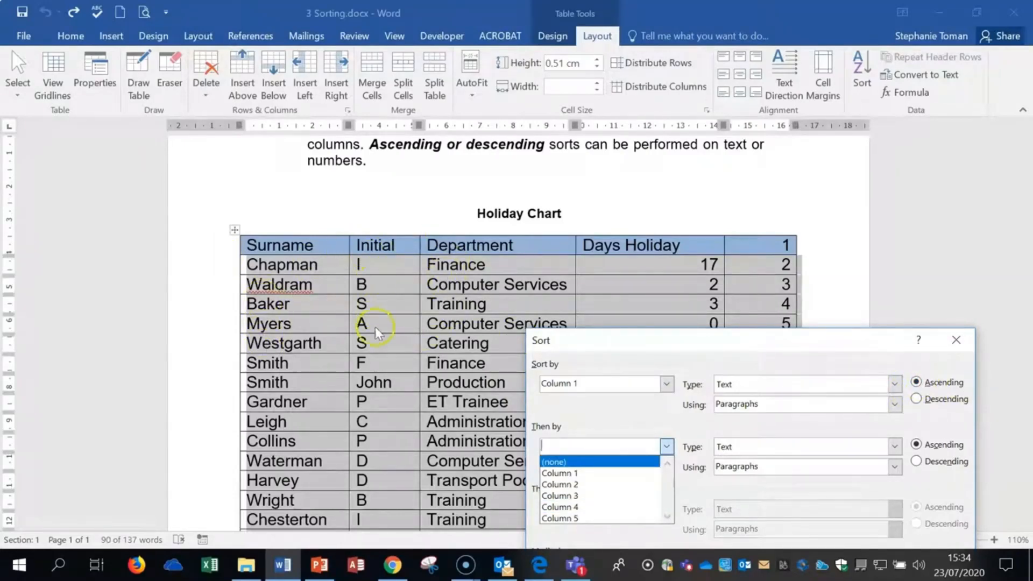
left_click(562, 495)
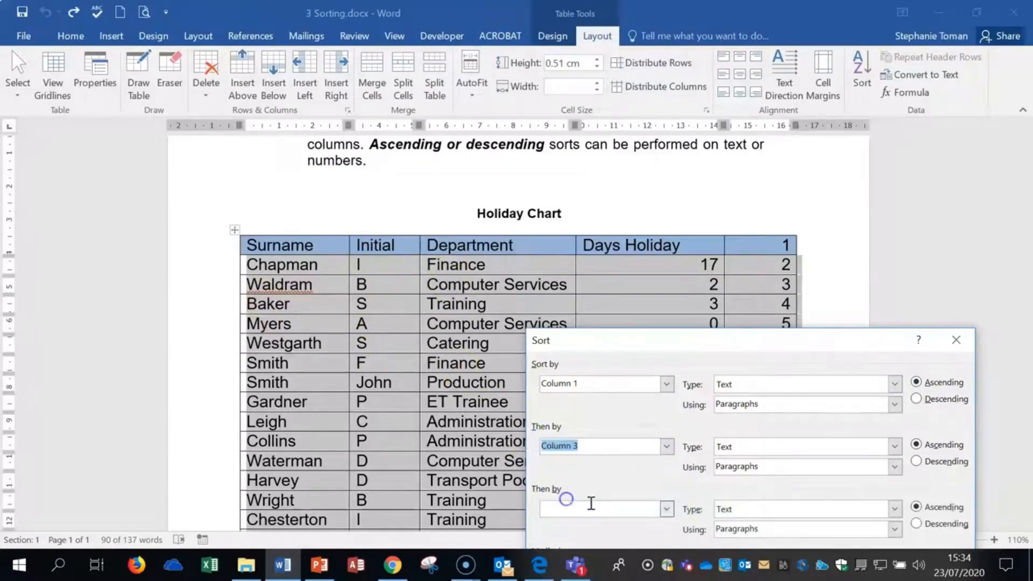
left_click(915, 461)
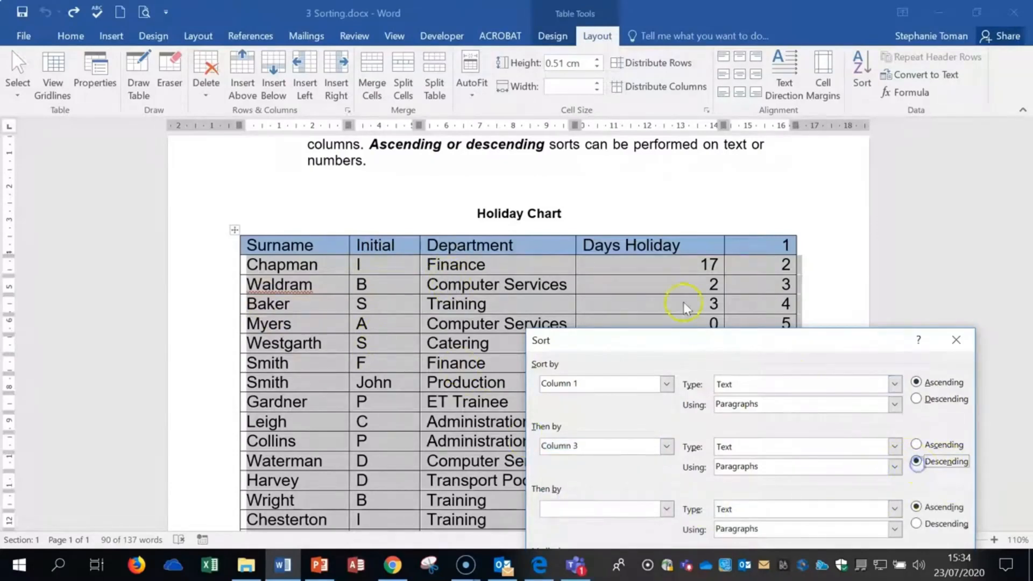
left_click(667, 509)
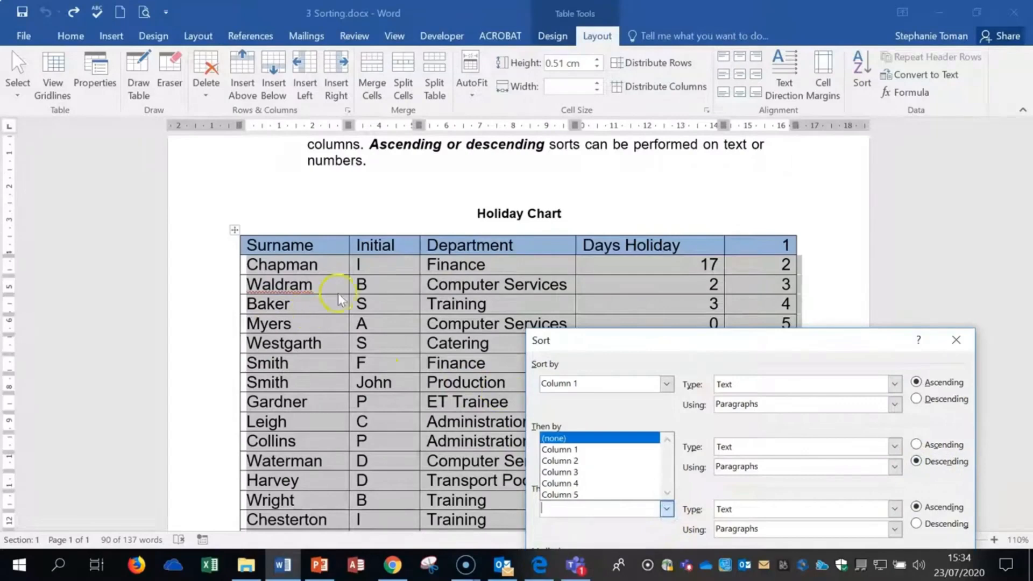
left_click(624, 483)
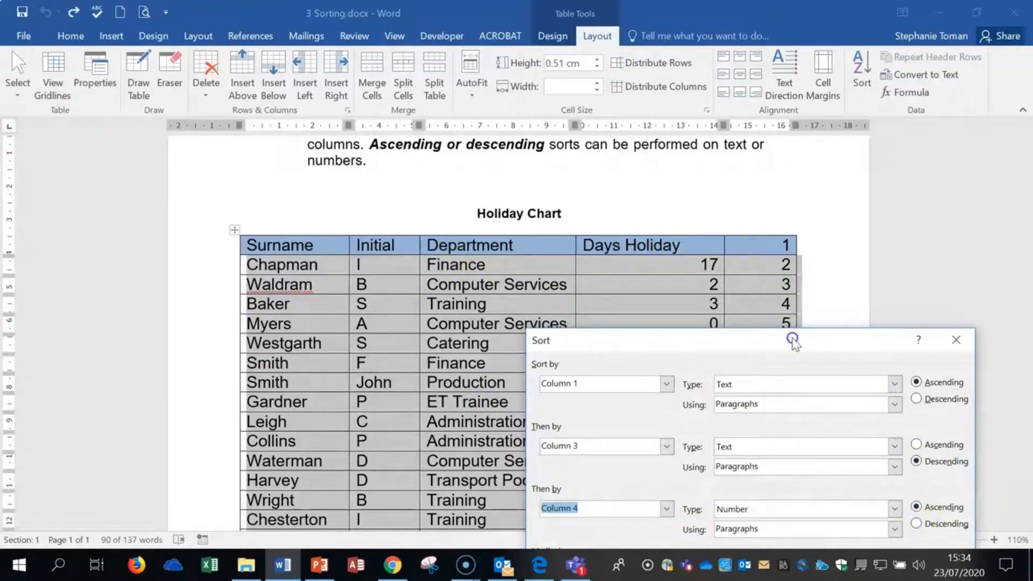
left_click_drag(790, 338, 630, 152)
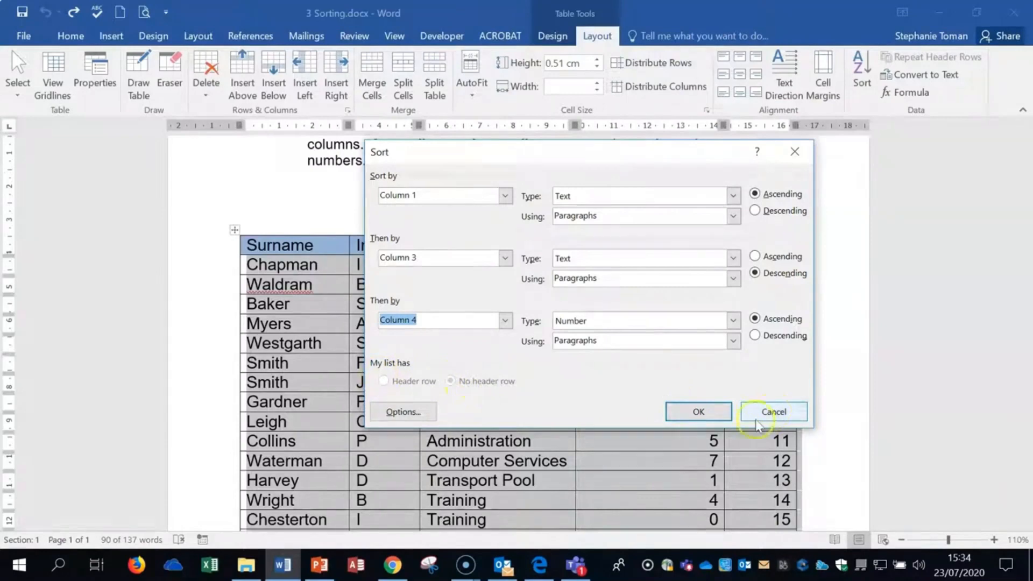
left_click(695, 413)
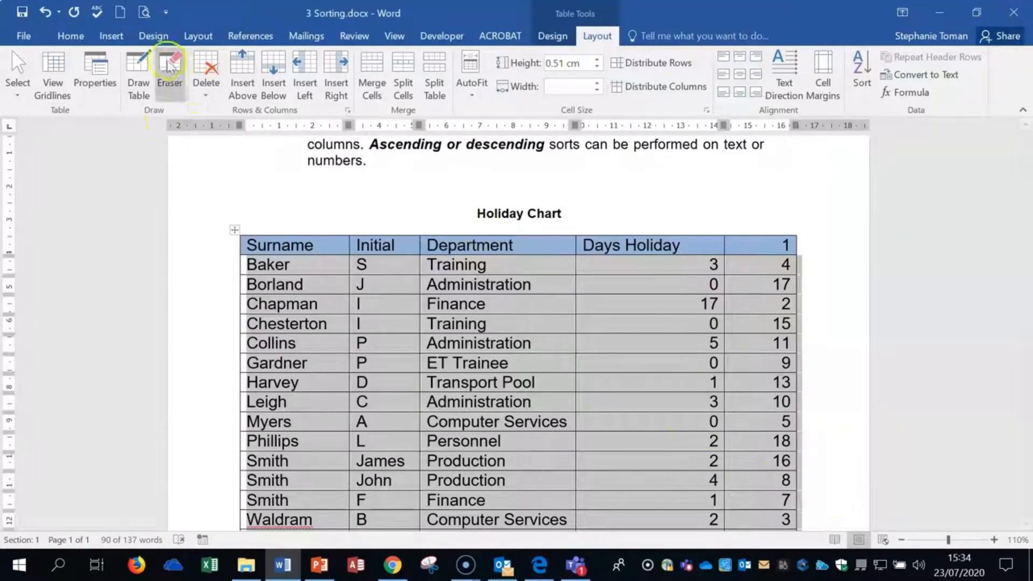
left_click(45, 11)
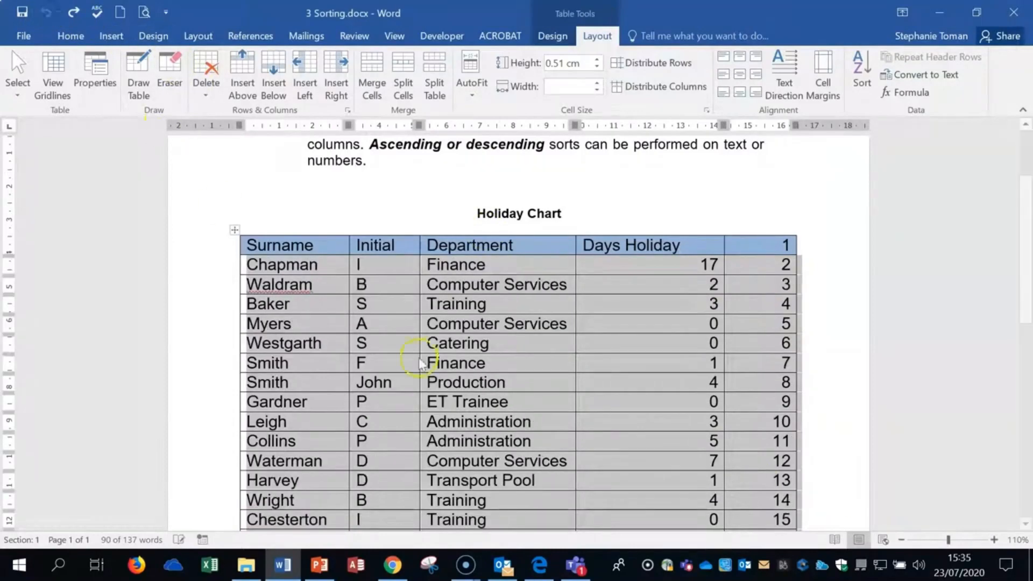
Sort the Holiday Chart's header and data rows, excluding Total, by Surname ascending, Department descending and Days Holiday as Number ascending, with a header row.
left_click(682, 404)
left_click_drag(214, 246, 219, 448)
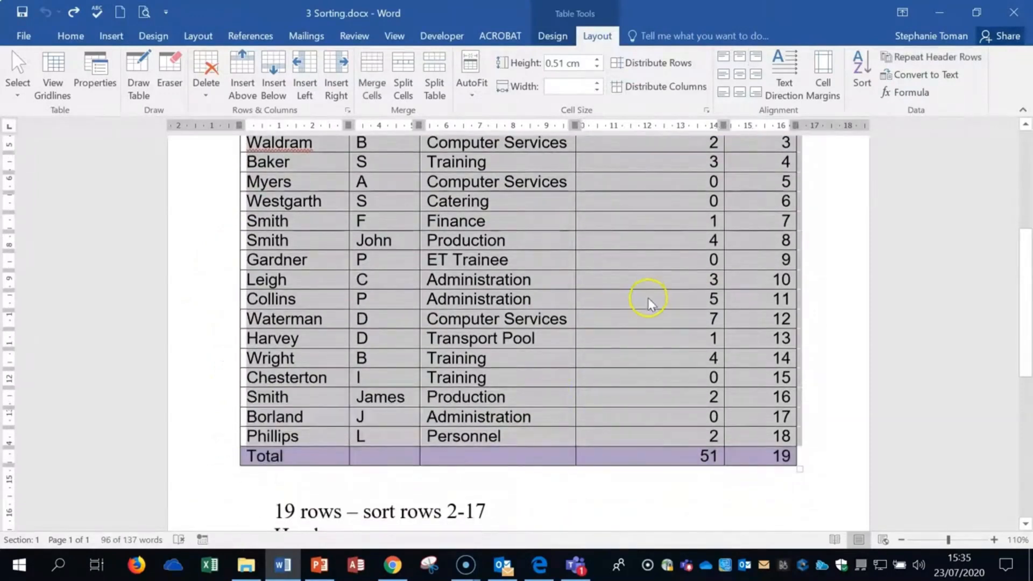
left_click(861, 70)
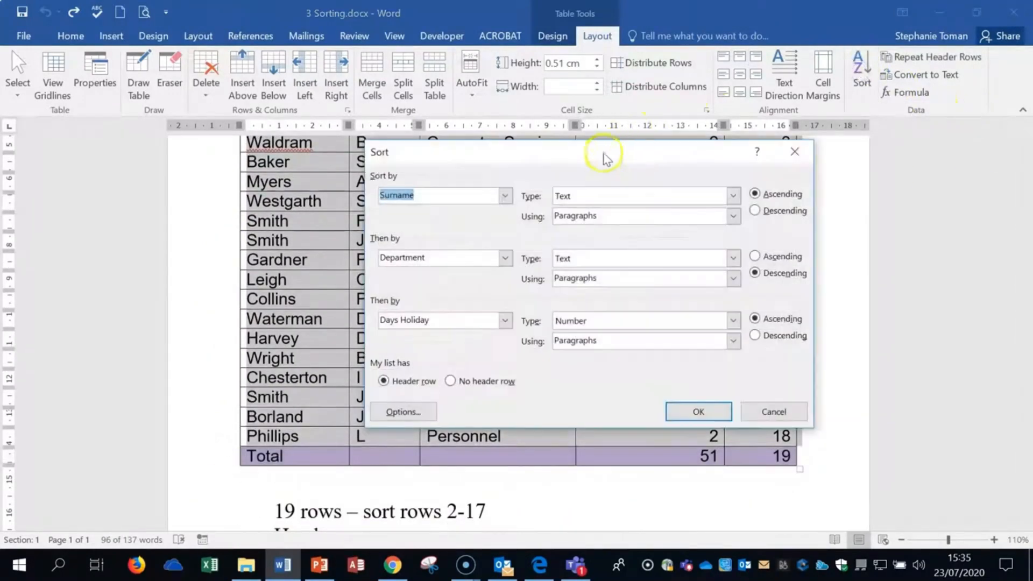
left_click_drag(606, 157, 814, 221)
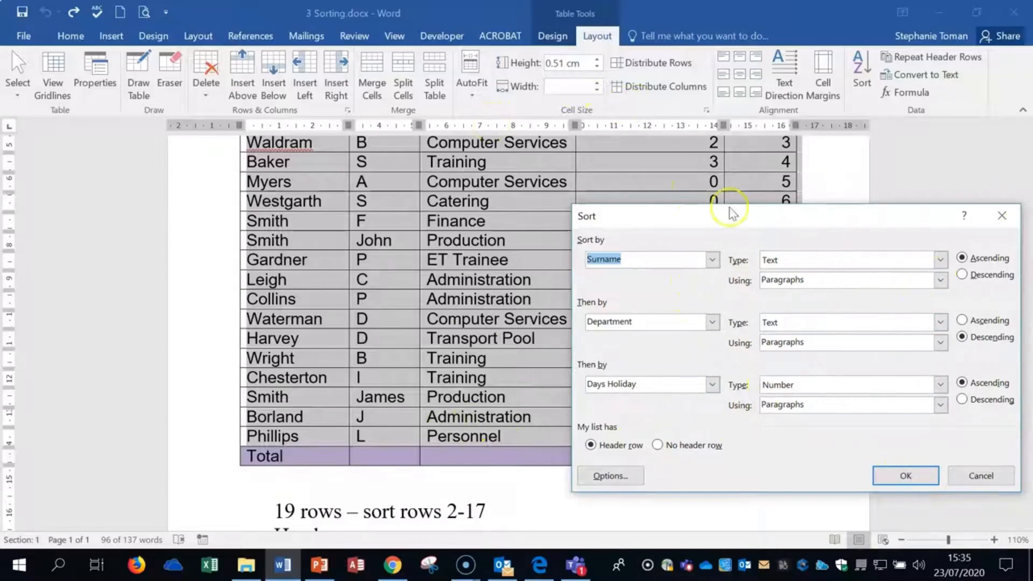
left_click(905, 476)
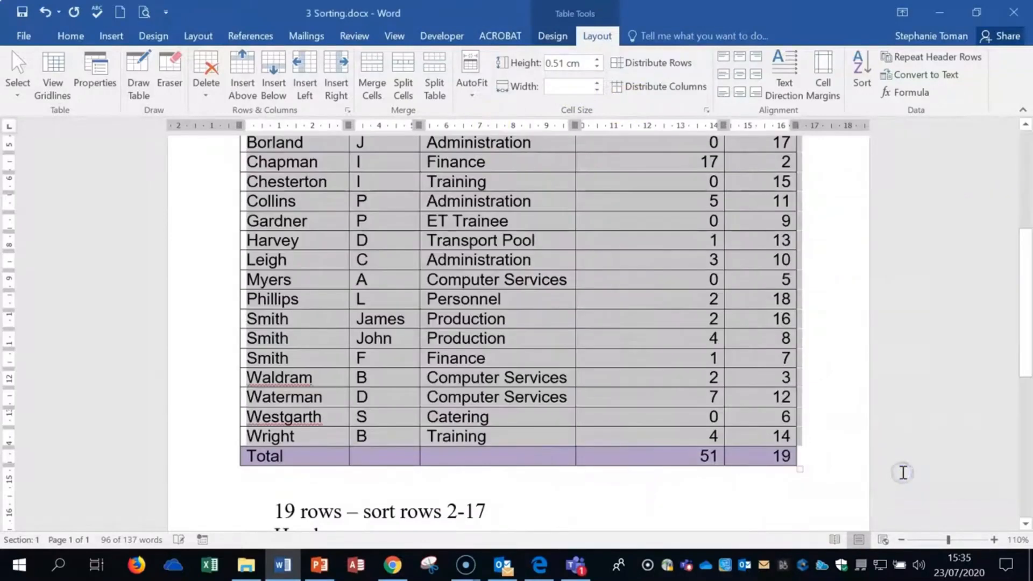
Review the order of the rows in the Holiday Chart, from the header row down to the note below the table.
scroll(903, 472, "up", 3)
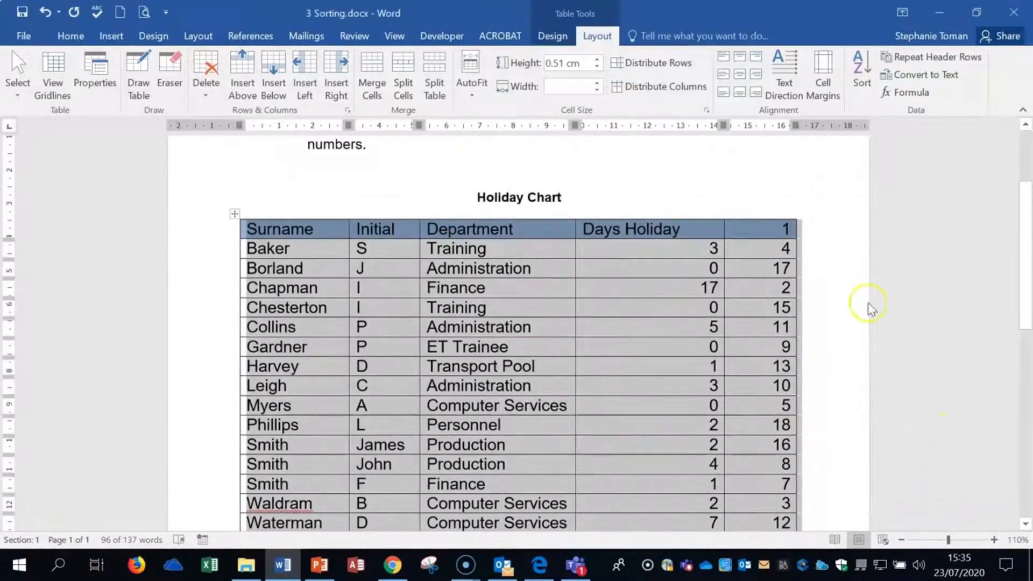
left_click(665, 329)
scroll(666, 337, "down", 4)
scroll(666, 337, "down", 1)
scroll(666, 336, "up", 5)
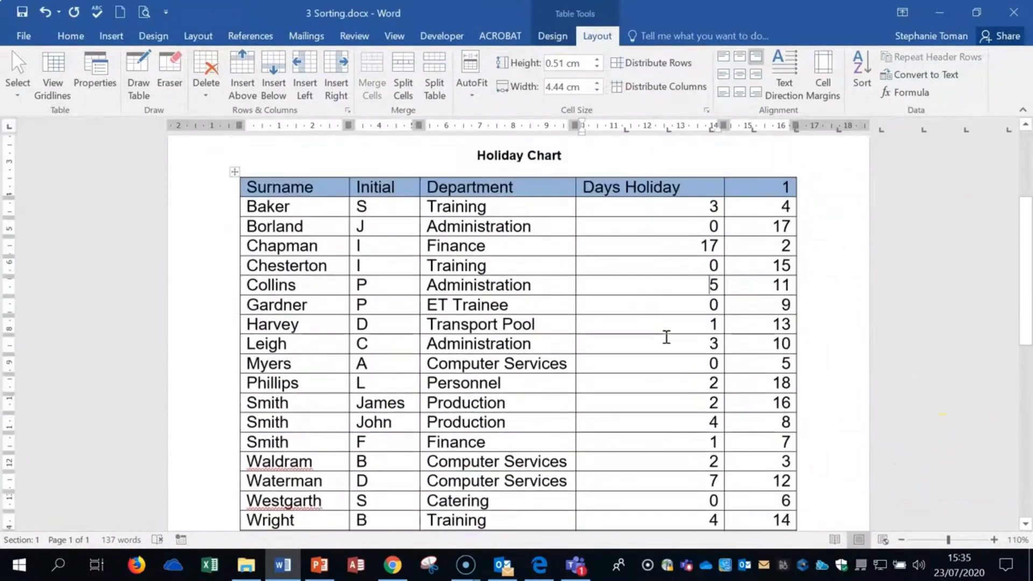
scroll(666, 337, "down", 5)
left_click(627, 392)
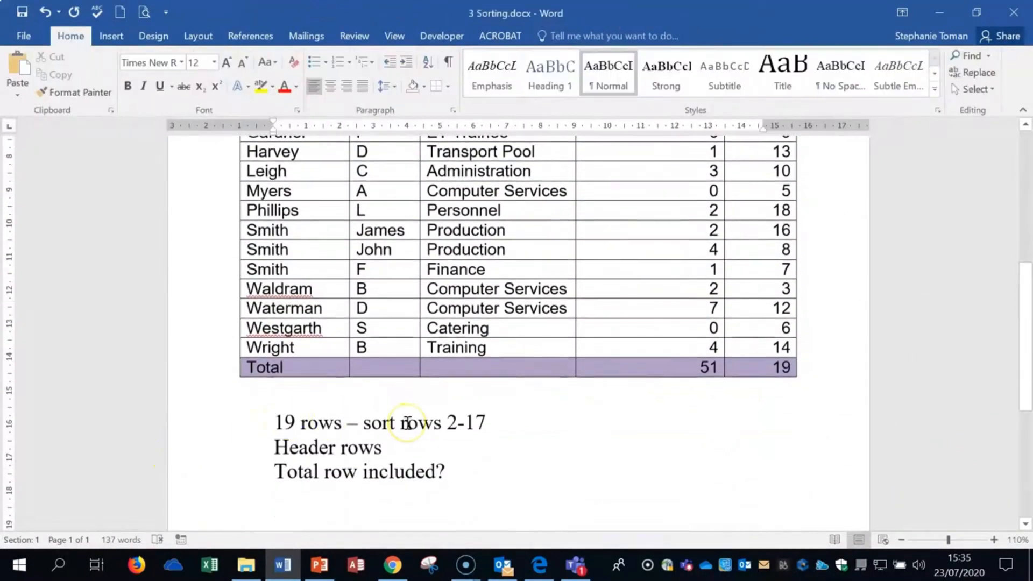
Select the Holiday Chart from its header row to the last data row, leaving out the Total row, and clear the selection.
scroll(185, 168, "up", 4)
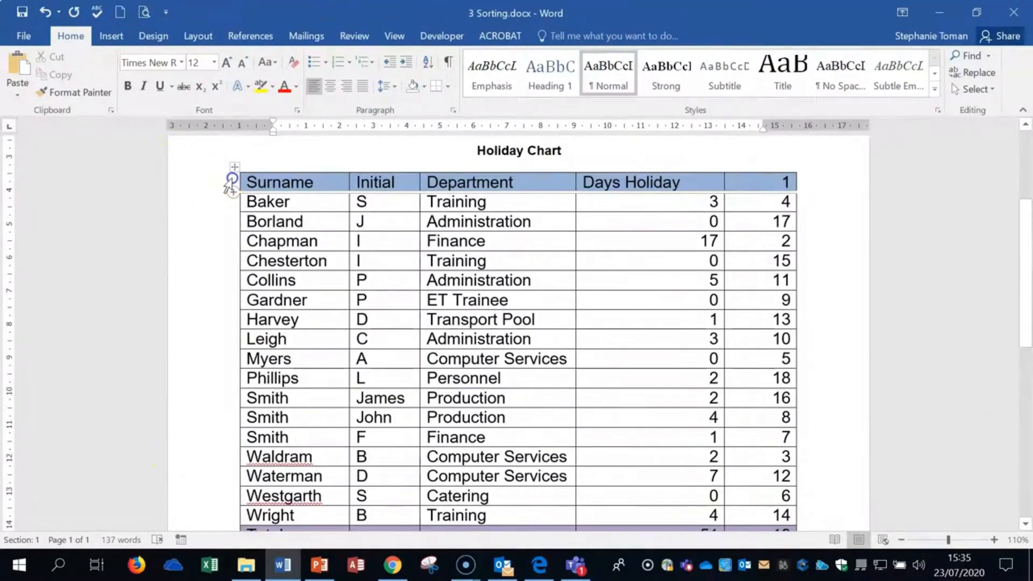
left_click_drag(232, 183, 224, 497)
scroll(479, 441, "down", 3)
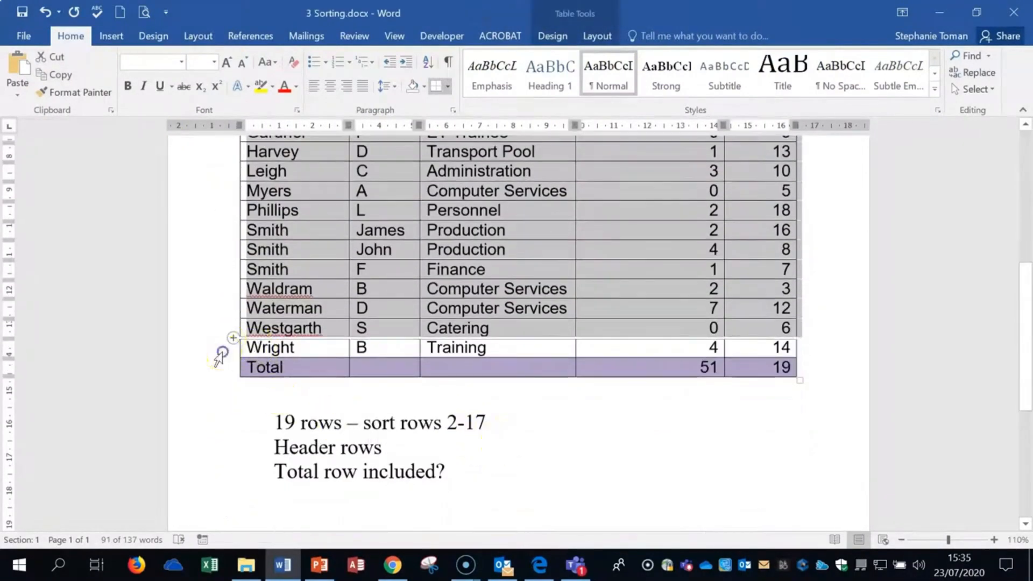
scroll(213, 172, "up", 5)
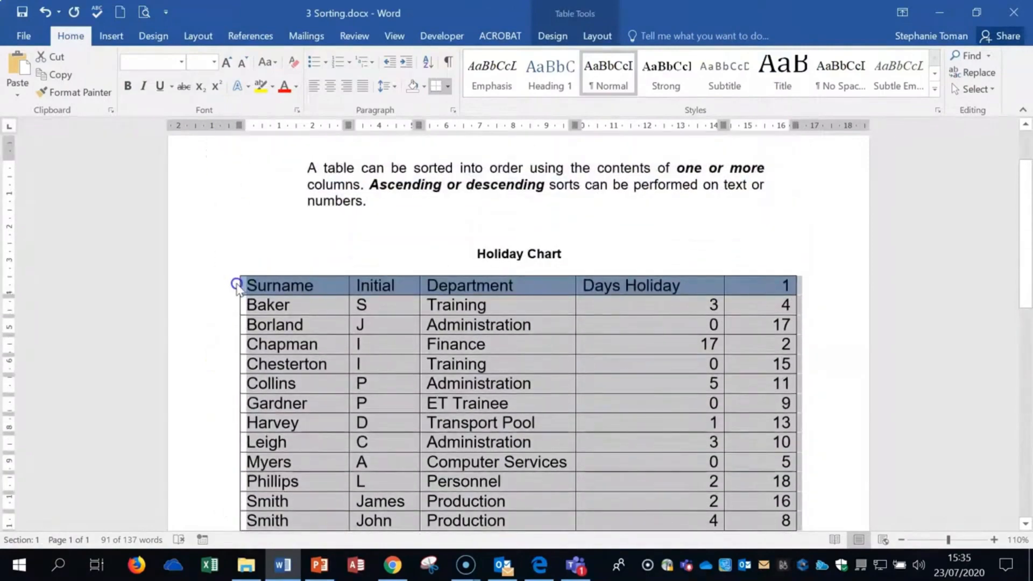
scroll(522, 303, "down", 8)
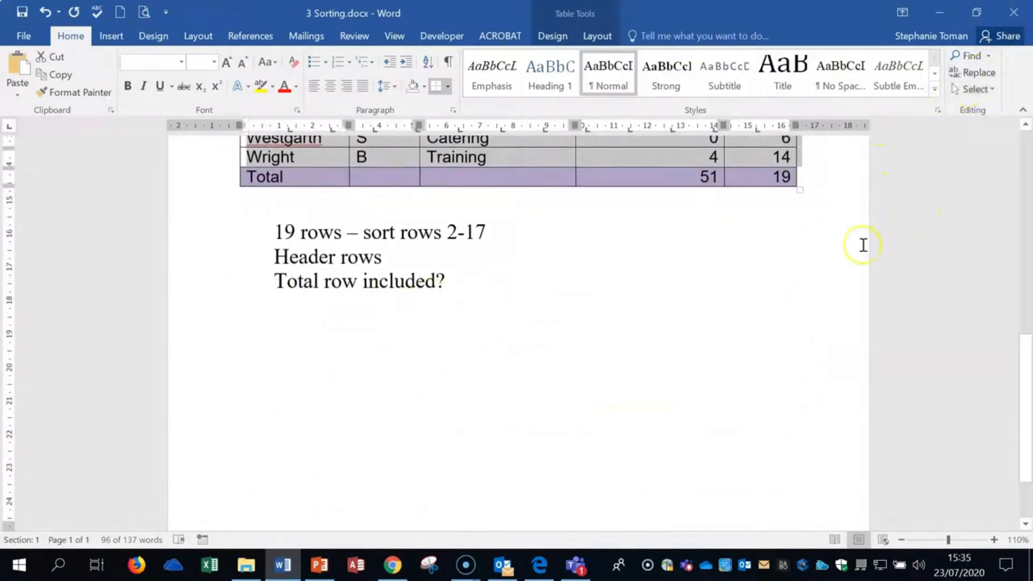
left_click(781, 330)
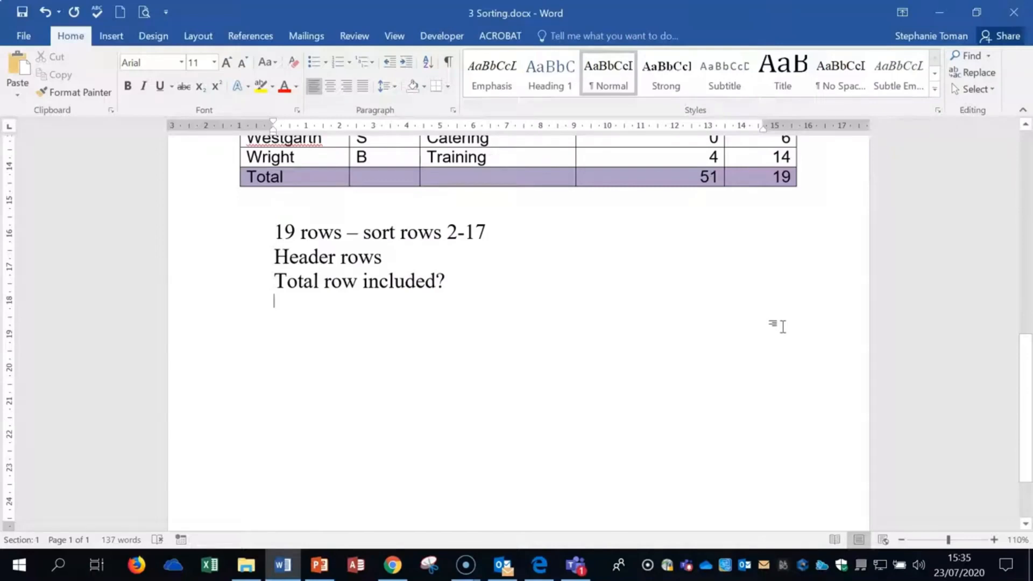
Close the sorting document without saving and open 4 Calculations_Tables.docx from the 5 Tables folder.
left_click(1014, 12)
left_click(514, 314)
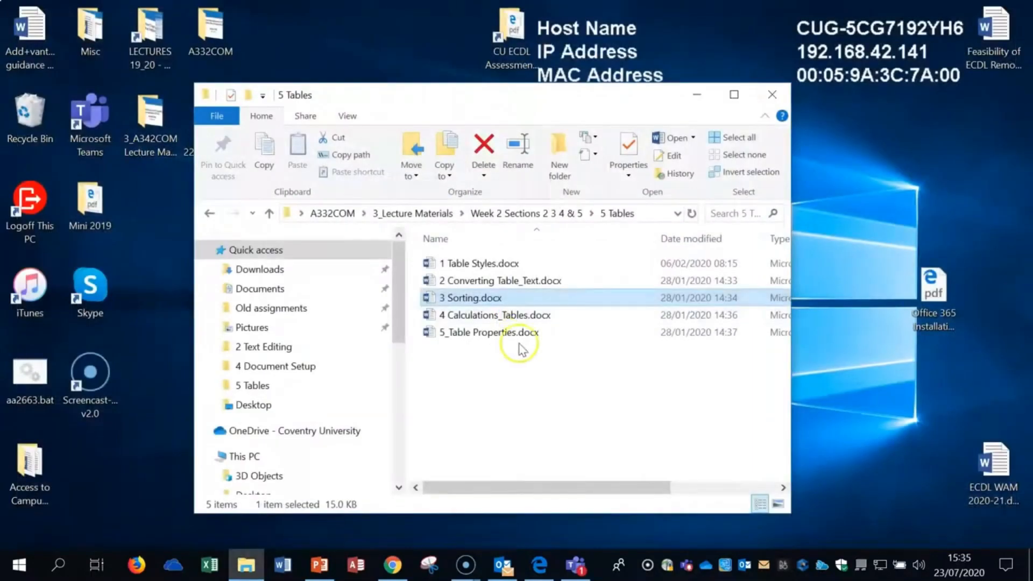
left_click(516, 315)
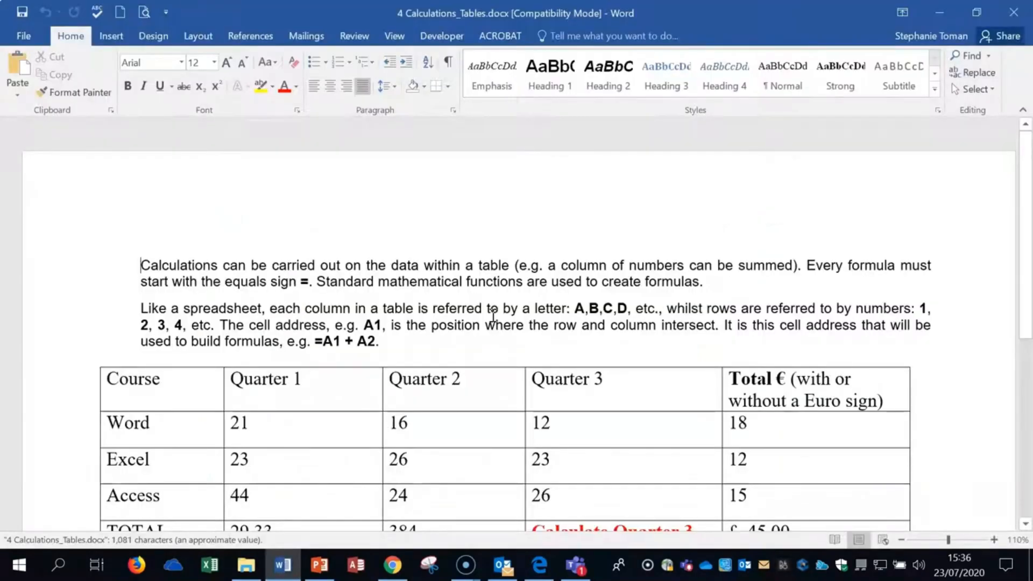
Delete the "Calculate Quarter 3" placeholder text from the TOTAL row of the Course table.
scroll(888, 388, "down", 3)
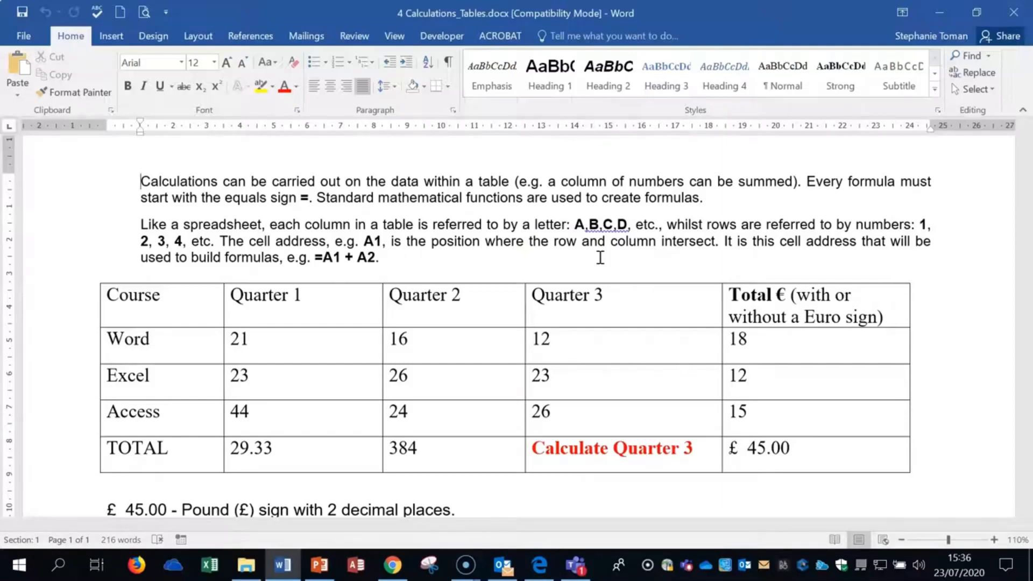
scroll(846, 418, "down", 3)
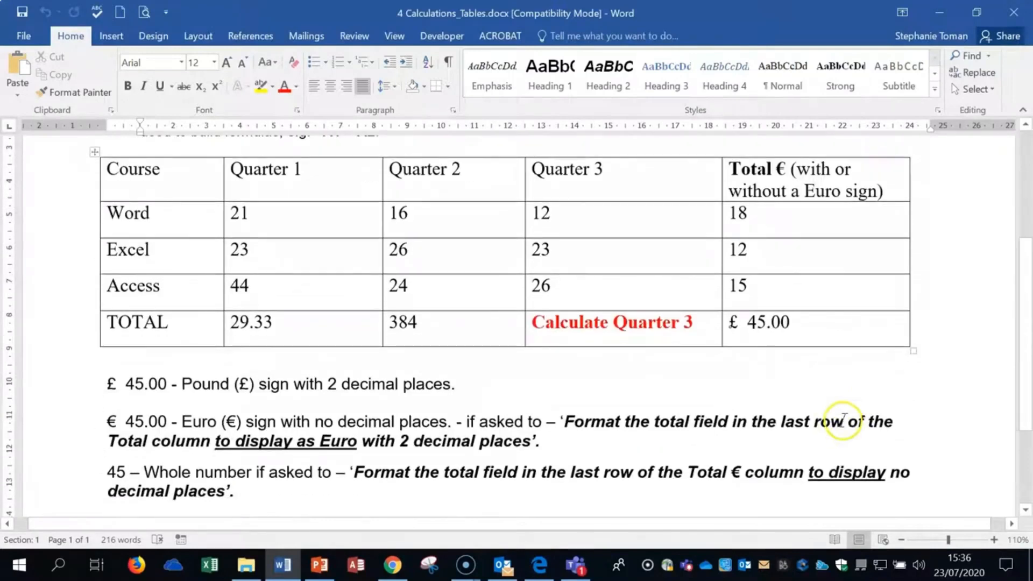
left_click_drag(532, 322, 692, 322)
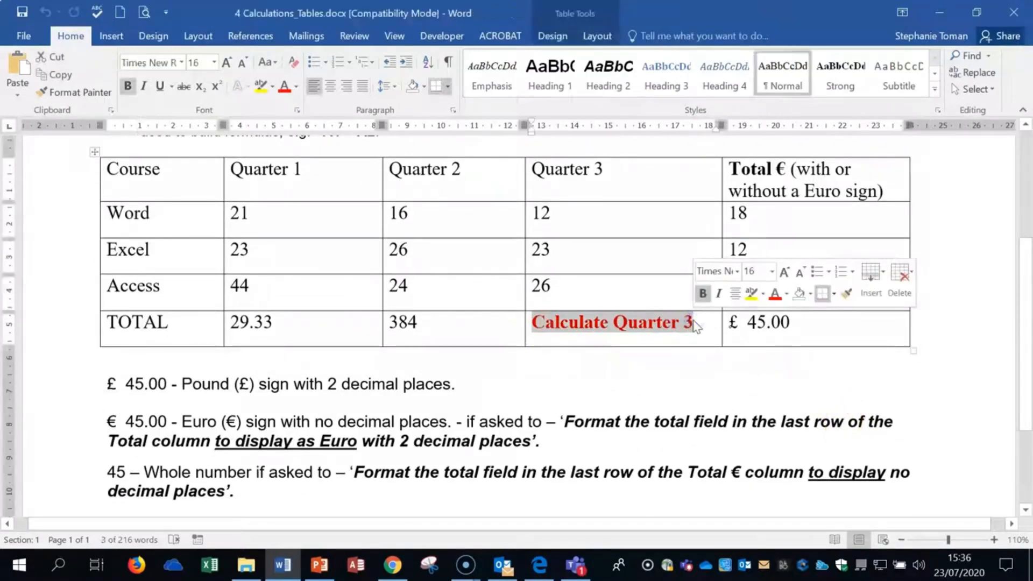
key("Delete")
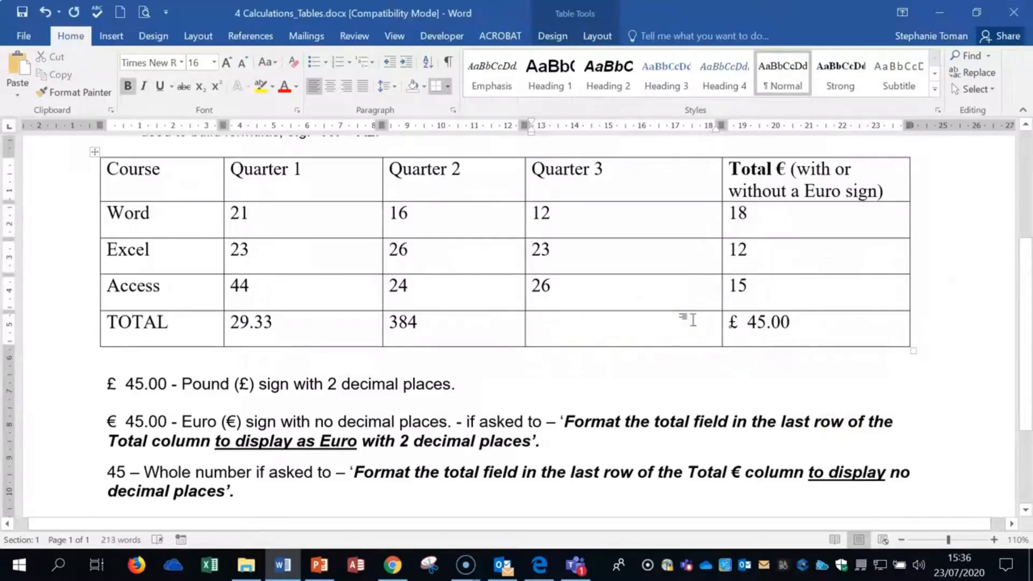
Insert the formula =SUM(ABOVE) in the Quarter 3 TOTAL cell, looking through the list of available functions before confirming.
left_click(596, 35)
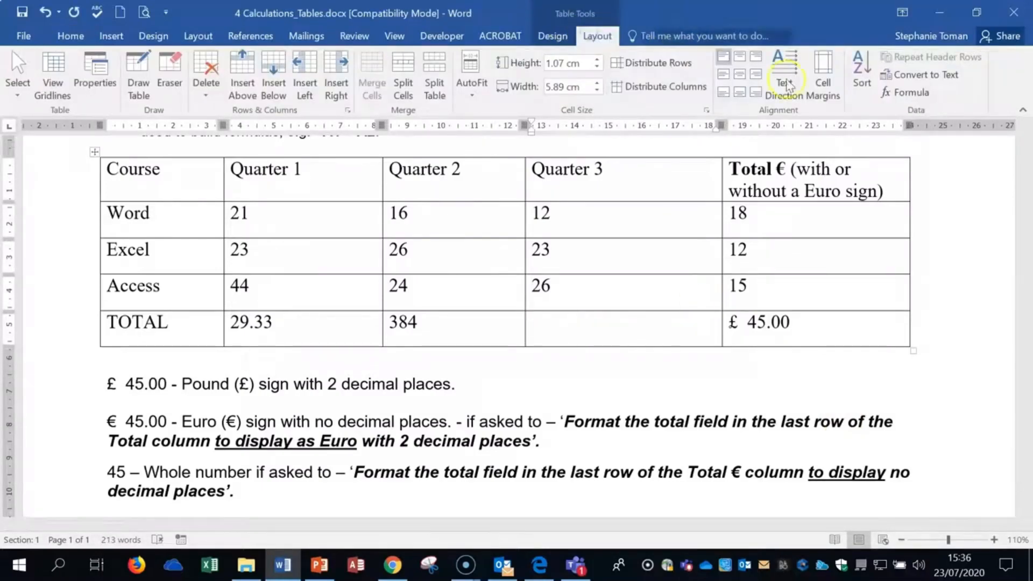
left_click(912, 94)
left_click(827, 343)
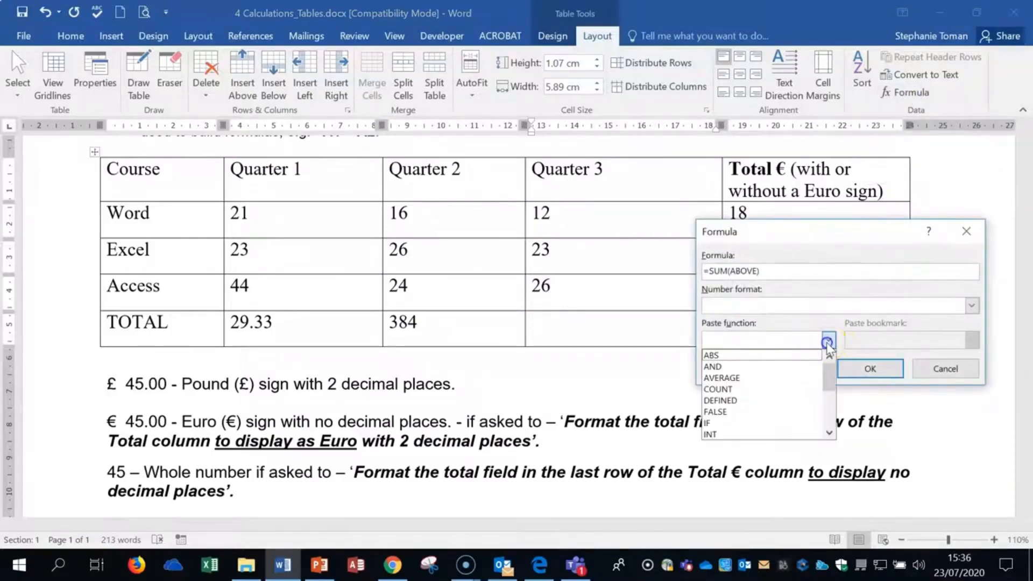
scroll(752, 417, "down", 1)
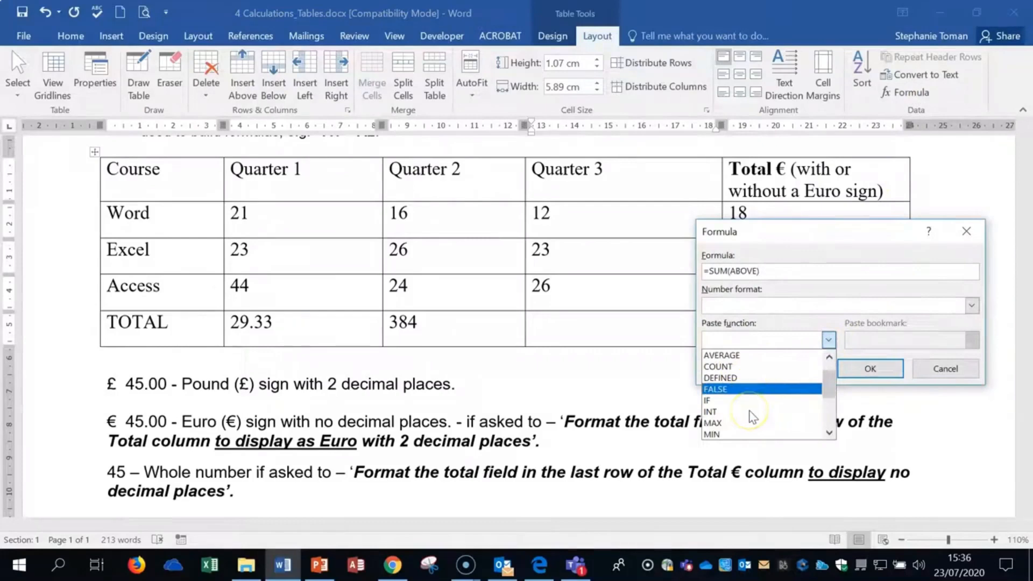
scroll(751, 417, "down", 2)
scroll(752, 417, "down", 1)
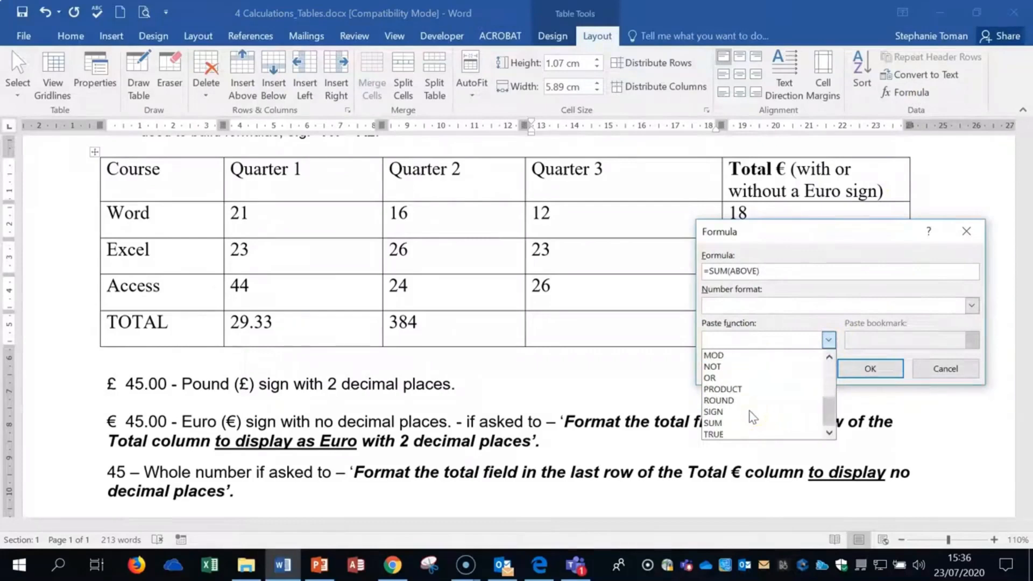
scroll(752, 417, "up", 2)
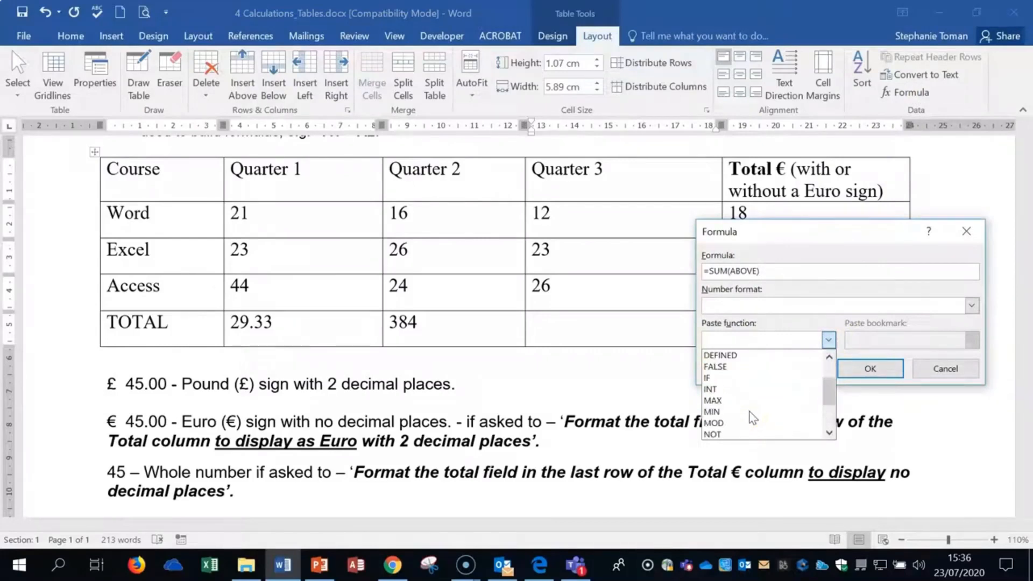
scroll(752, 417, "up", 2)
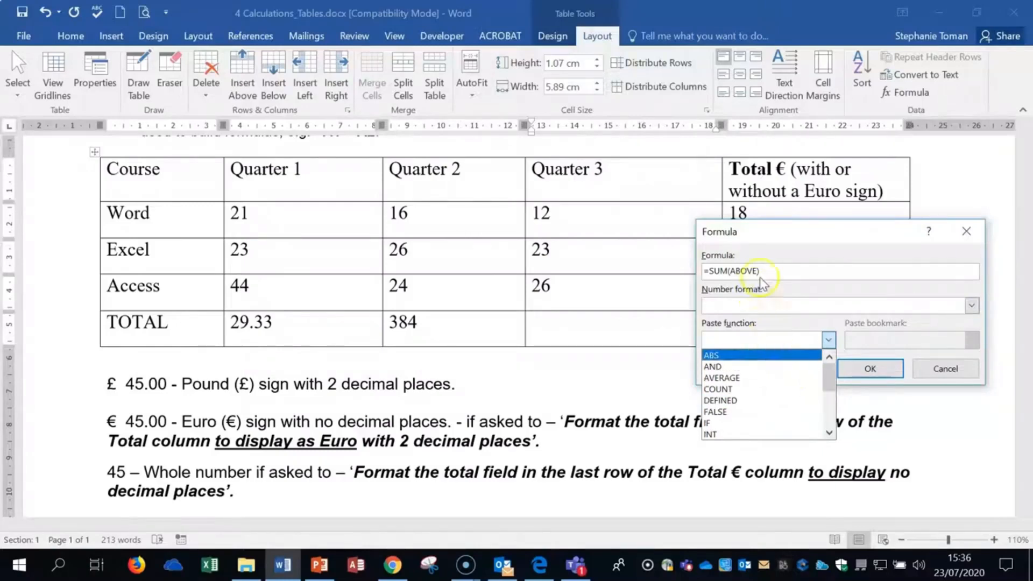
left_click(776, 269)
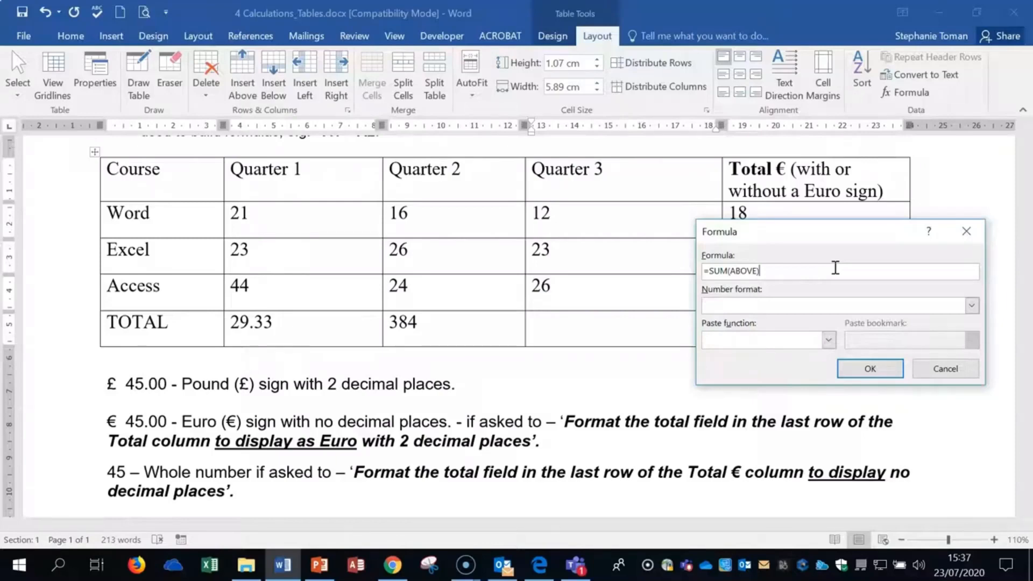
left_click(867, 369)
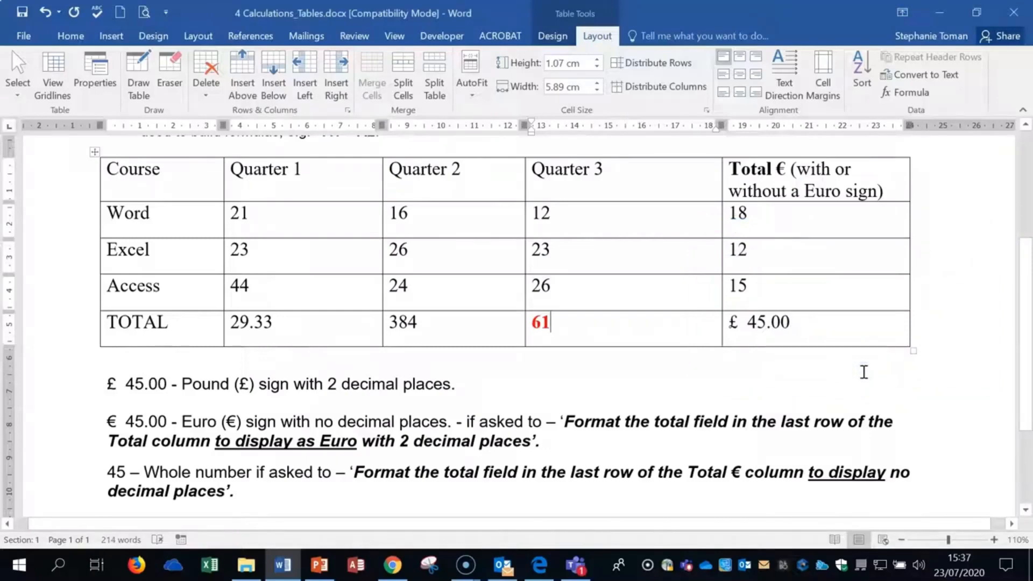
Compare how the calculated fields in the TOTAL row and the plain numbers in the Access row respond to selection.
left_click(535, 321)
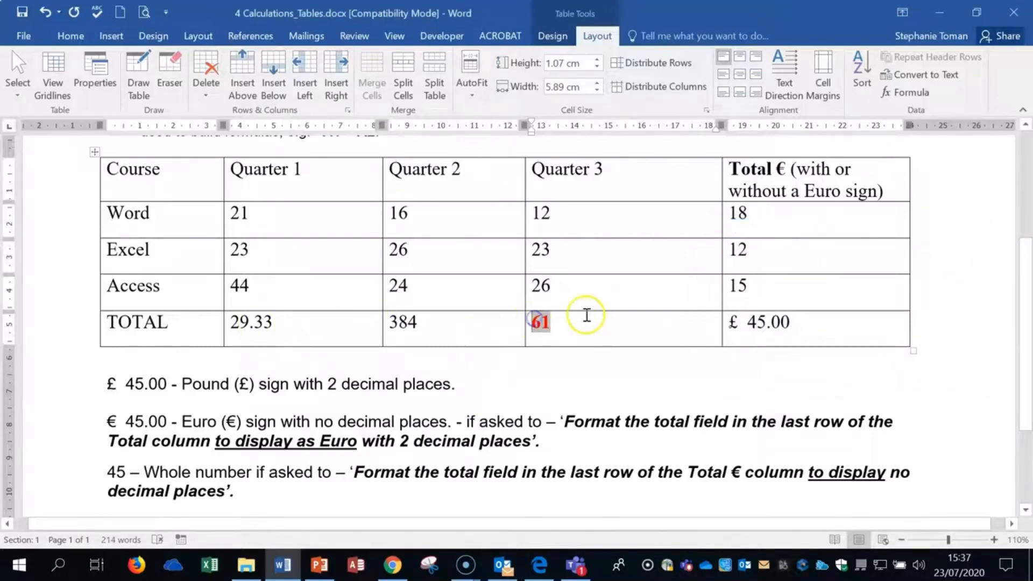
left_click(763, 323)
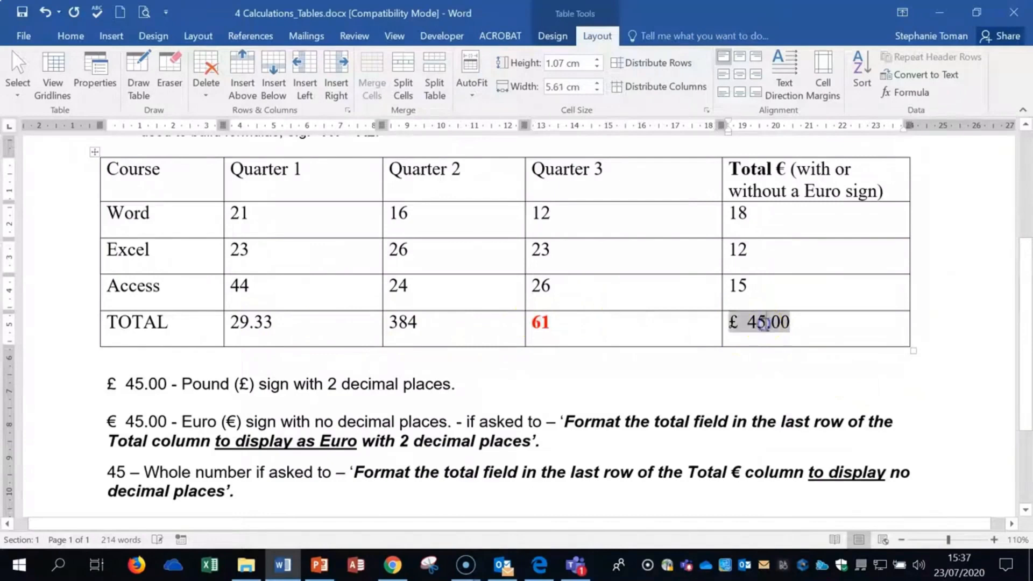
left_click(401, 321)
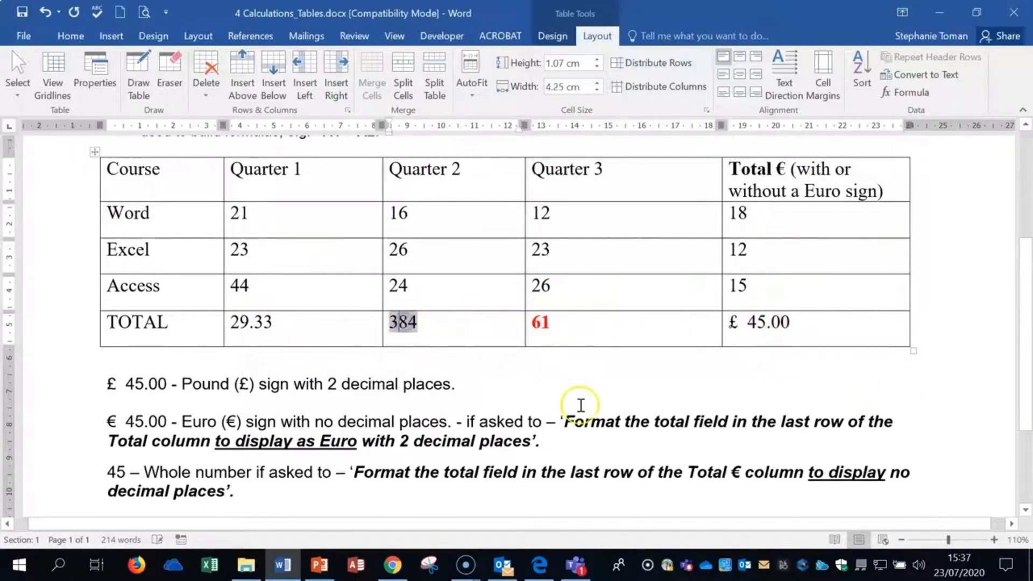
left_click(544, 284)
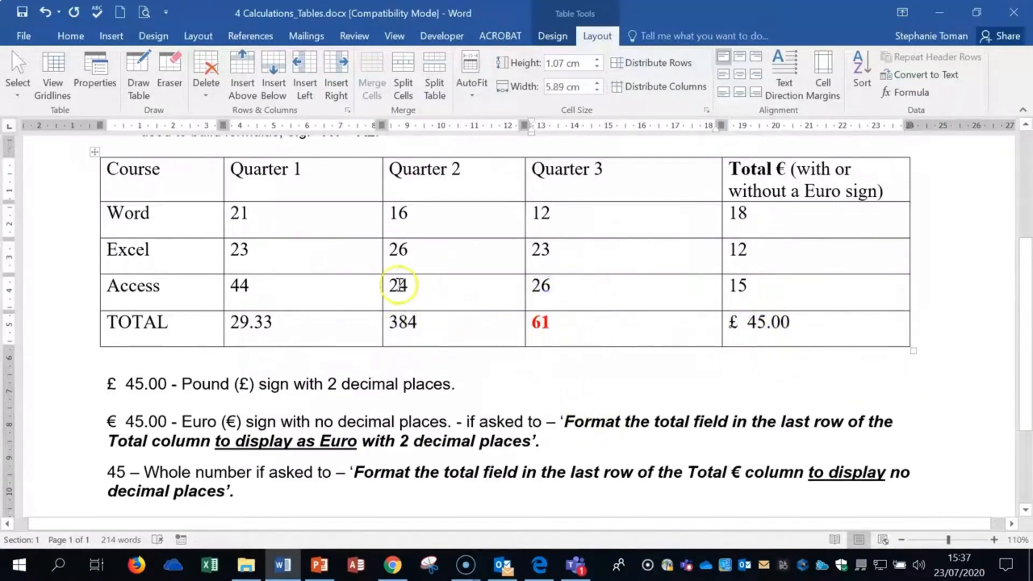
left_click(398, 285)
left_click(246, 285)
left_click(264, 323)
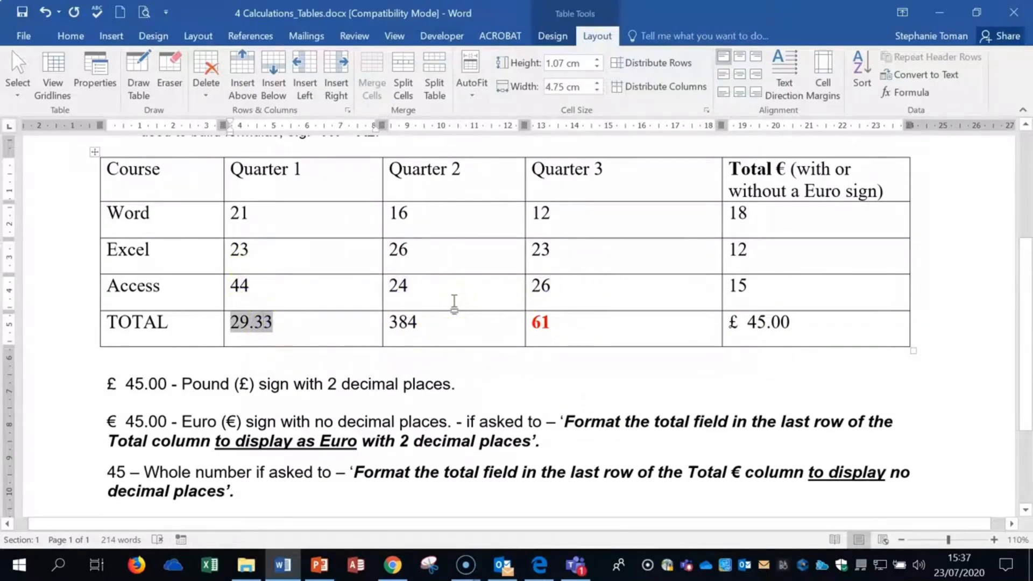
Compare the editing options offered for the Quarter 1 total field with those for the plain Excel number under Quarter 3.
right_click(250, 322)
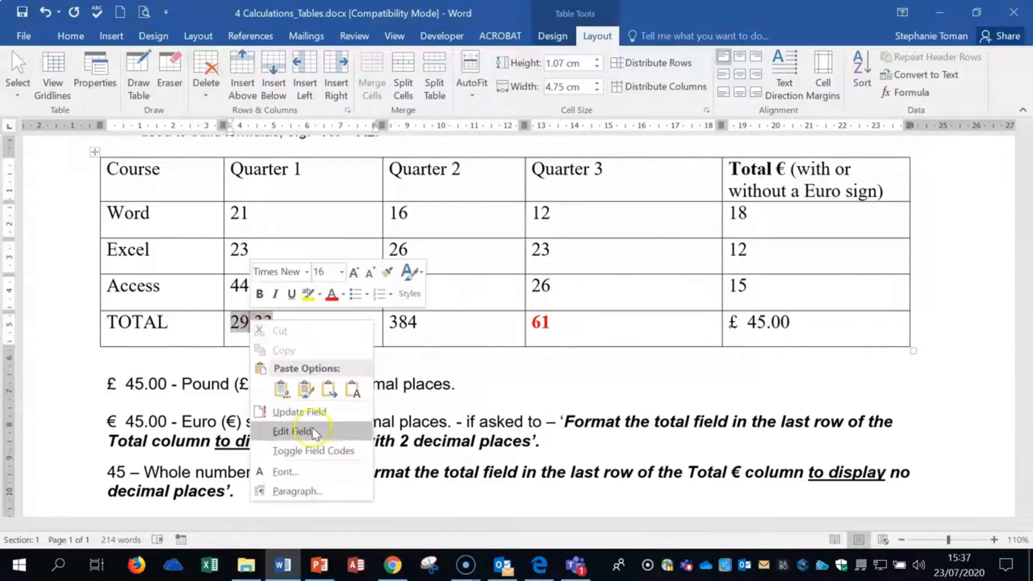
right_click(540, 251)
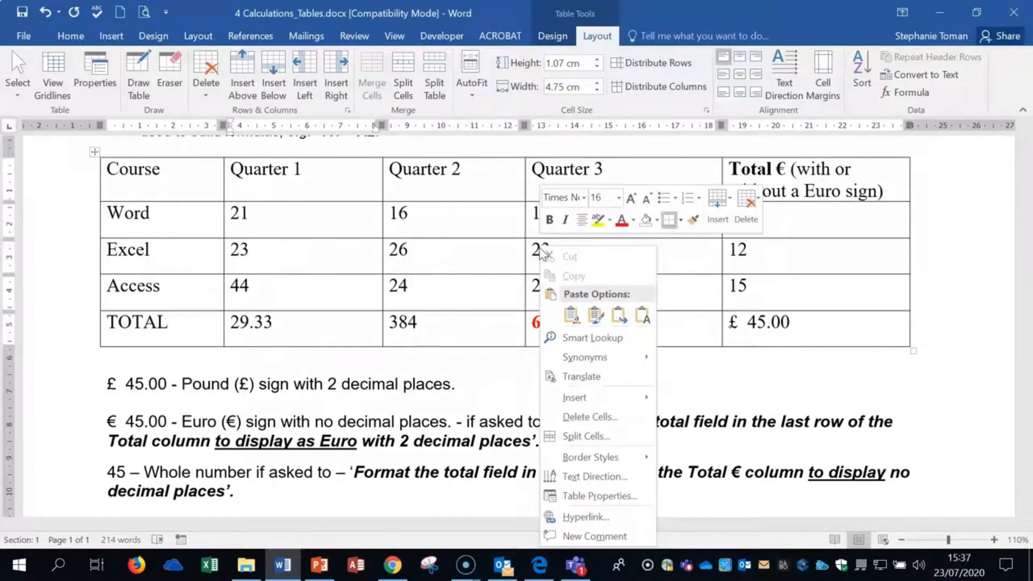
left_click(929, 381)
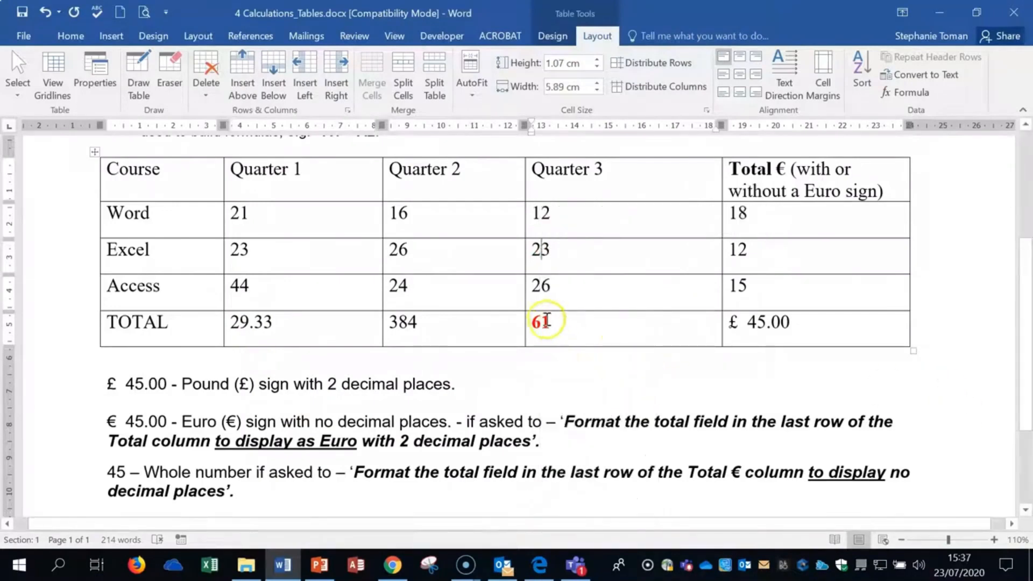
left_click(571, 327)
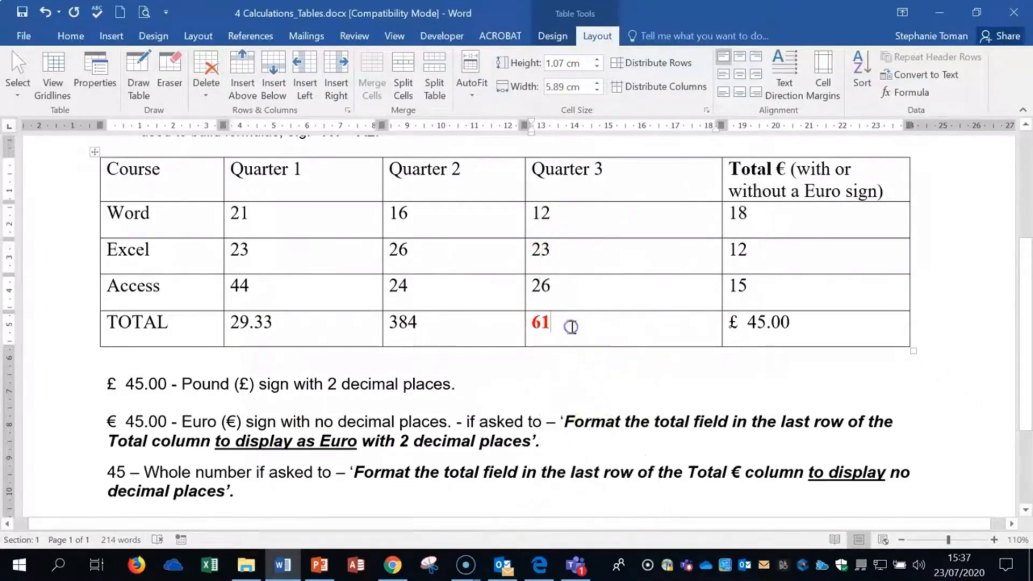
Change the Quarter 3 numbers to 222 for Word, 233 for Excel and 2555 for Access.
double_click(542, 213)
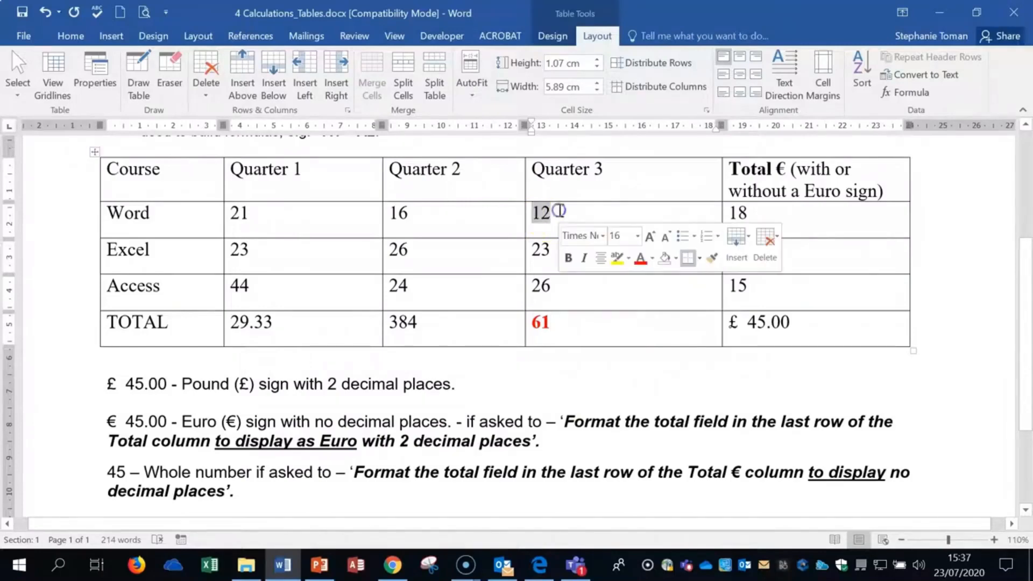
type("222")
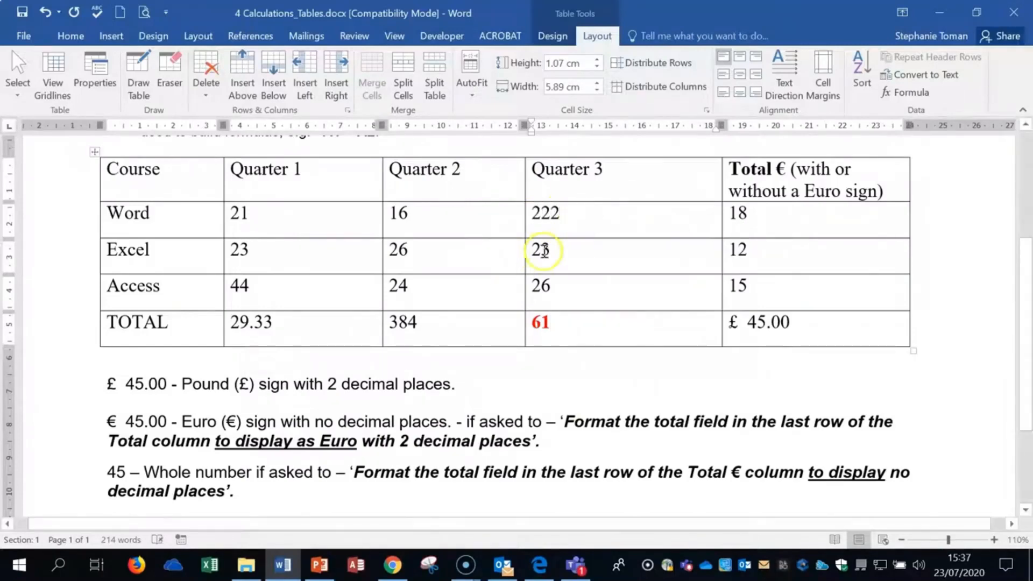
double_click(544, 250)
type("233")
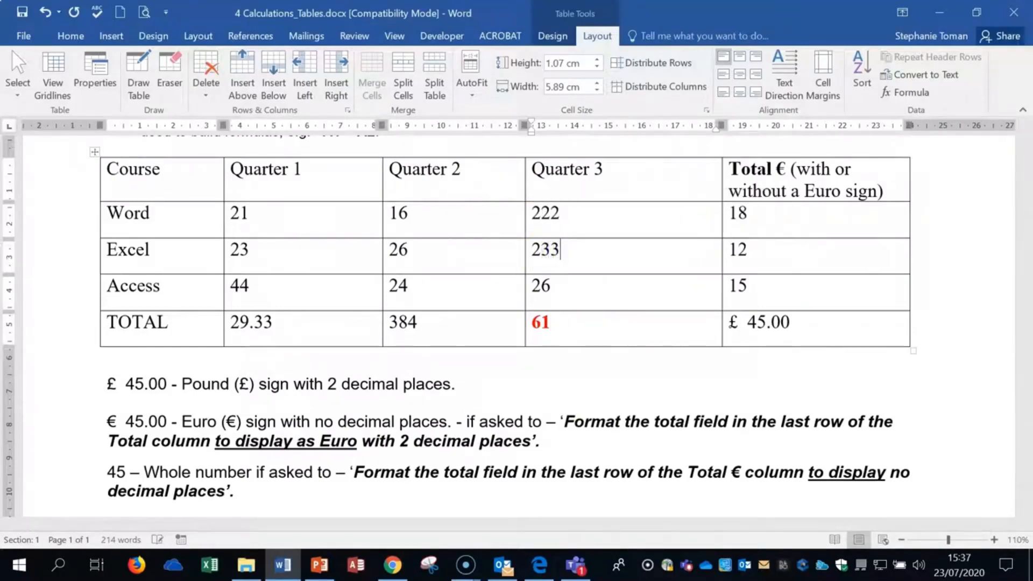
double_click(544, 286)
type("2555")
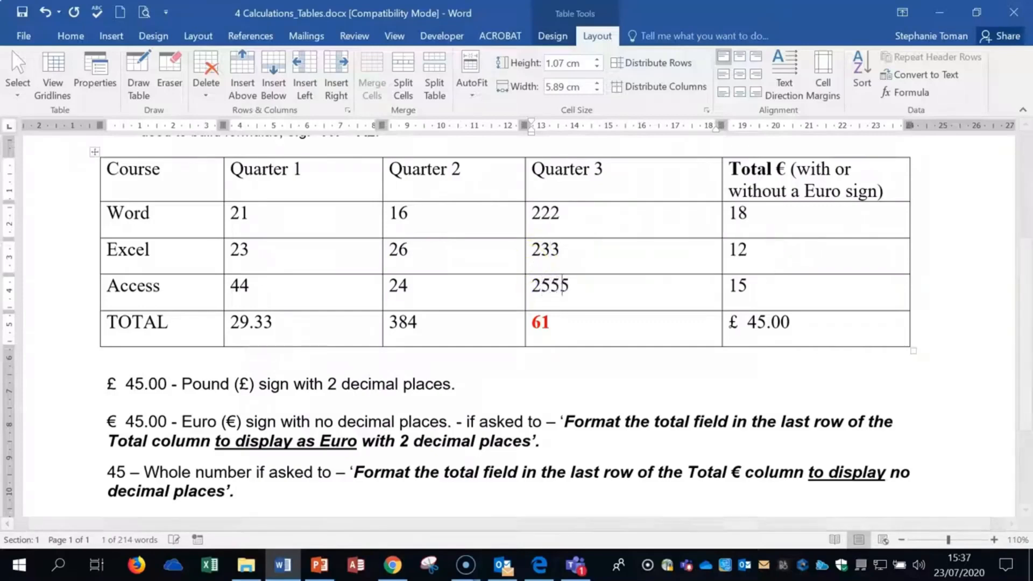
Update the Quarter 3 total field in the TOTAL row and review its field options again.
left_click(540, 323)
right_click(543, 321)
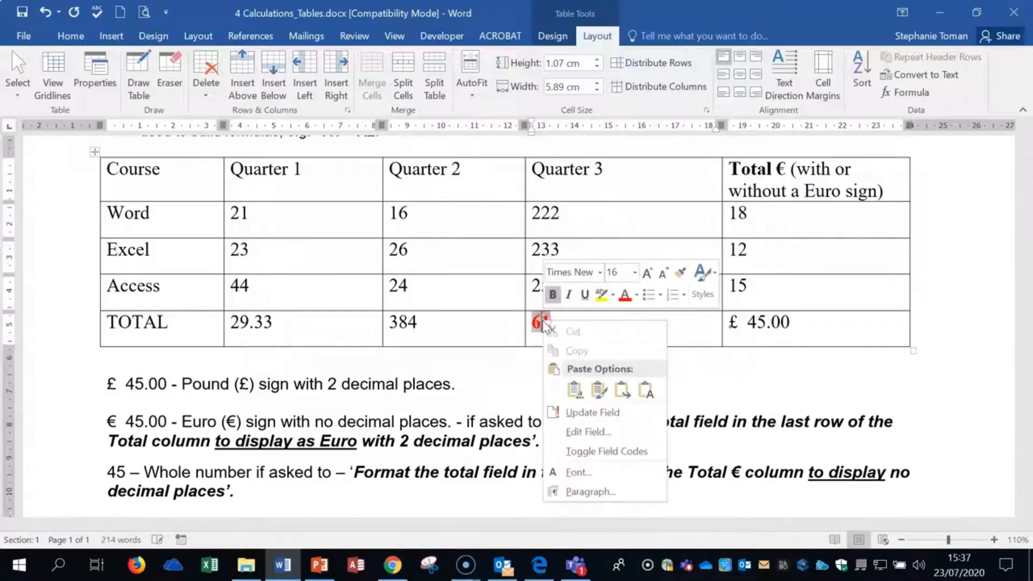
left_click(612, 412)
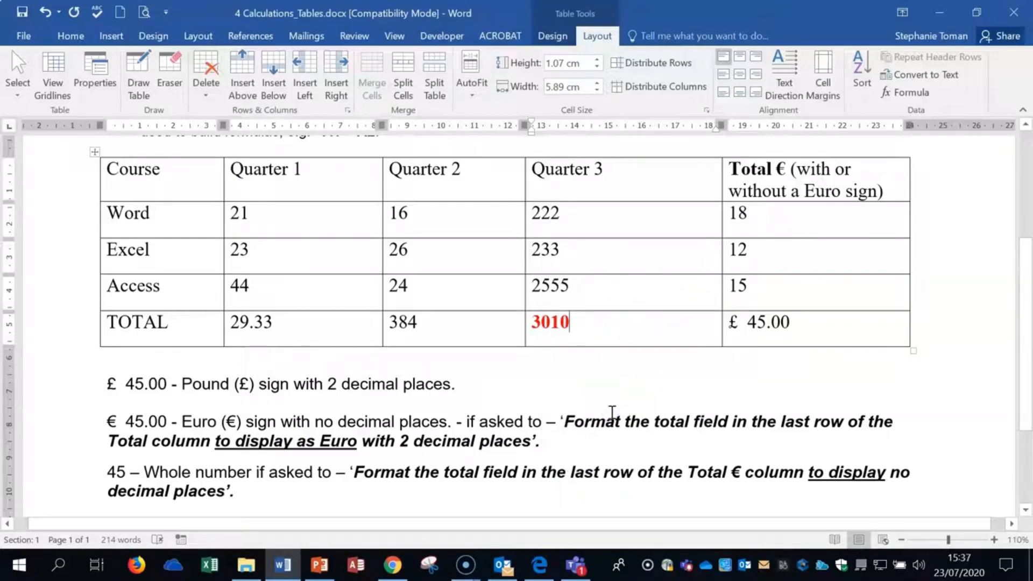
left_click_drag(539, 321, 569, 322)
left_click(553, 321)
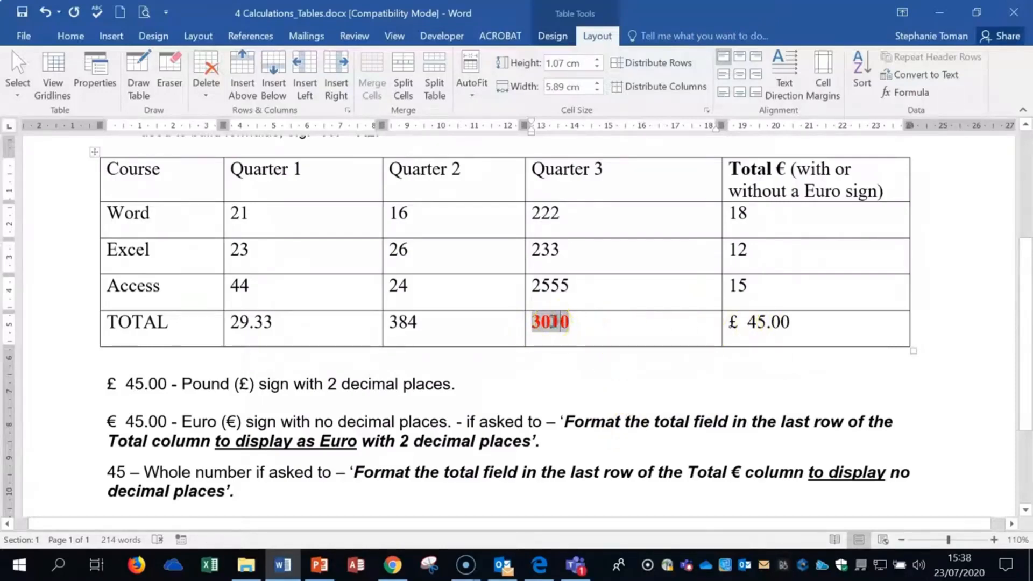
right_click(552, 322)
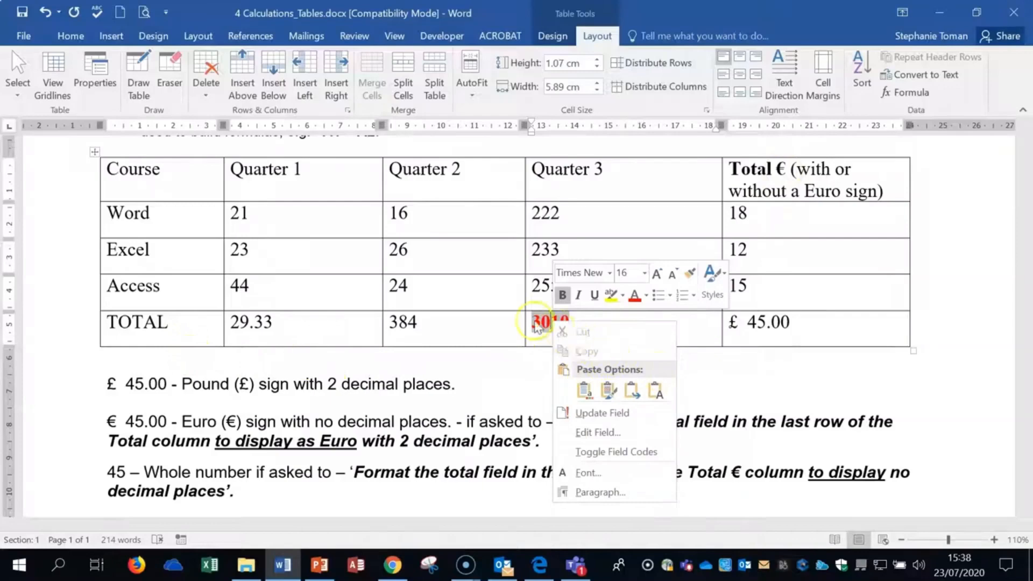
left_click(560, 327)
Edit the formula field in the TOTAL row of the Total € column, choosing the number format #,##0.
left_click(767, 322)
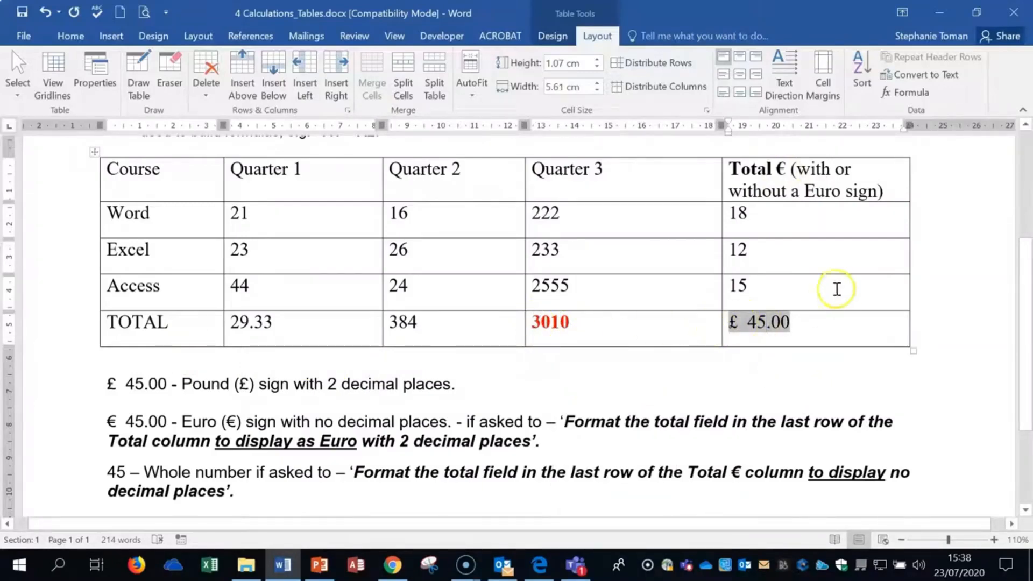
right_click(762, 322)
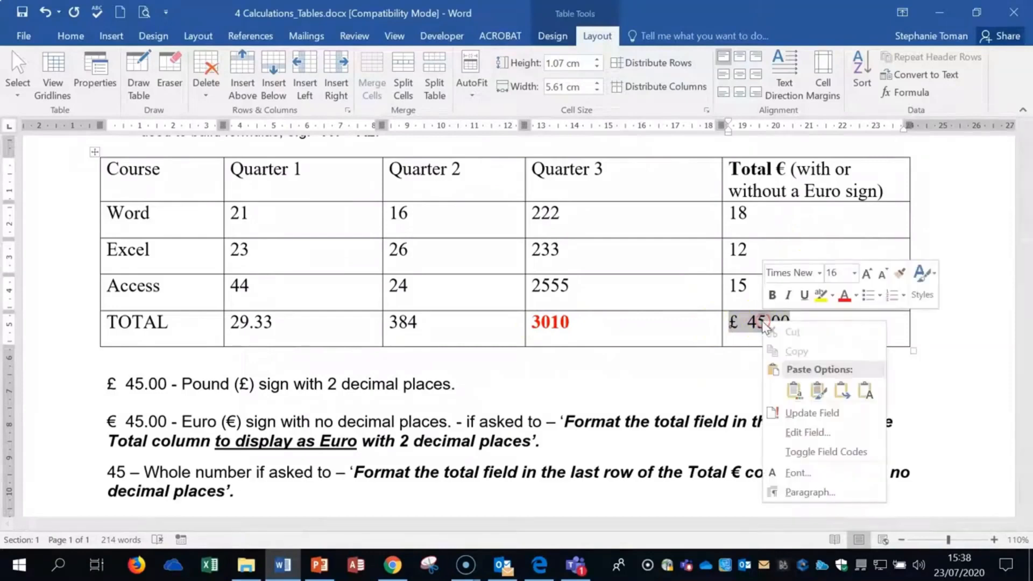
left_click(822, 431)
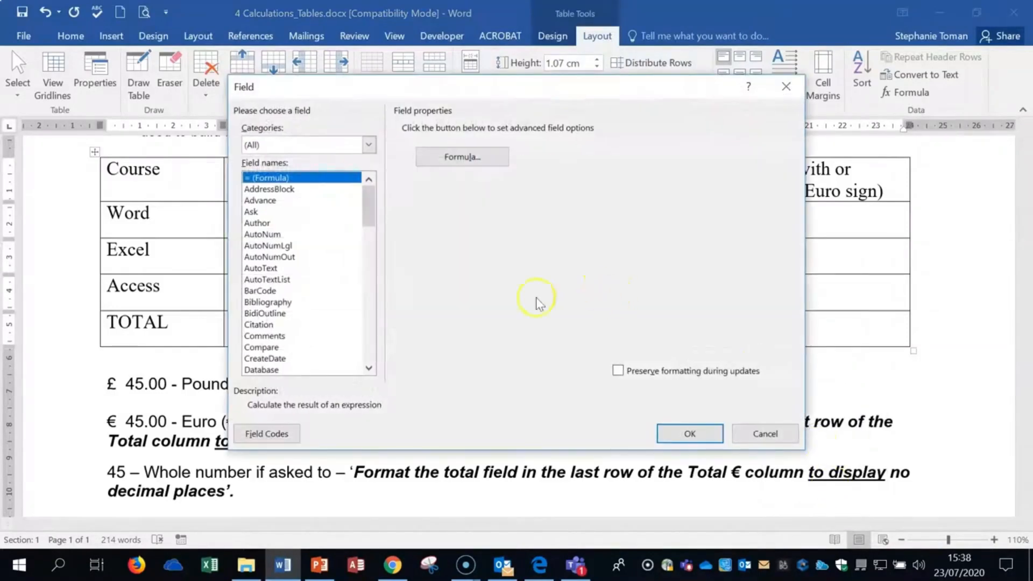
left_click(472, 160)
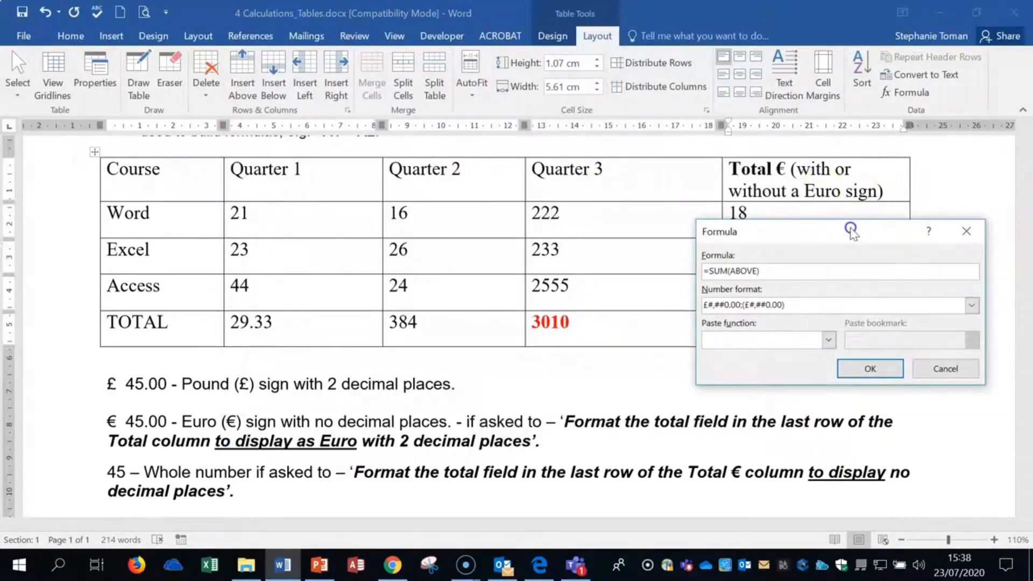
left_click_drag(850, 232, 837, 347)
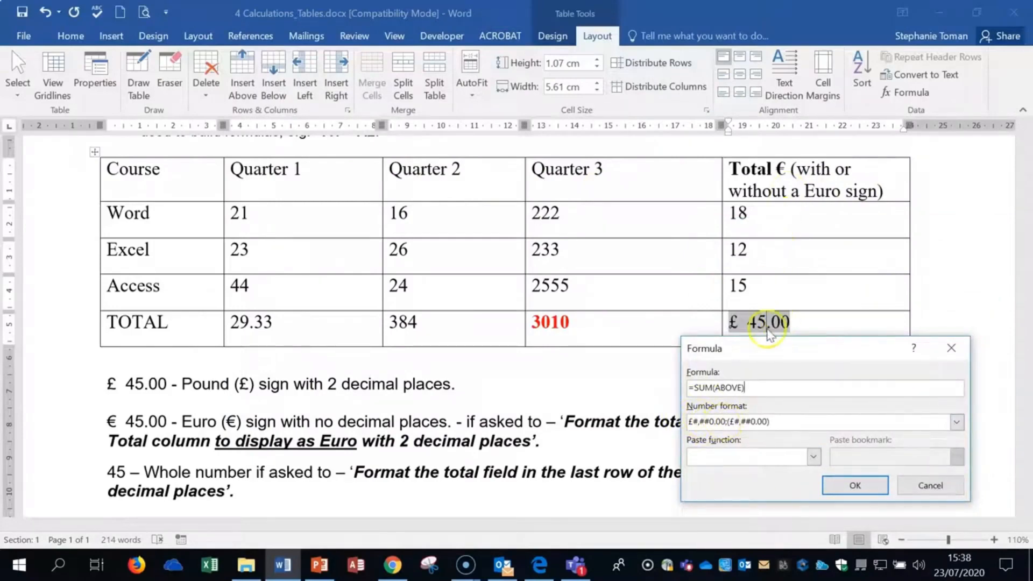
left_click(956, 423)
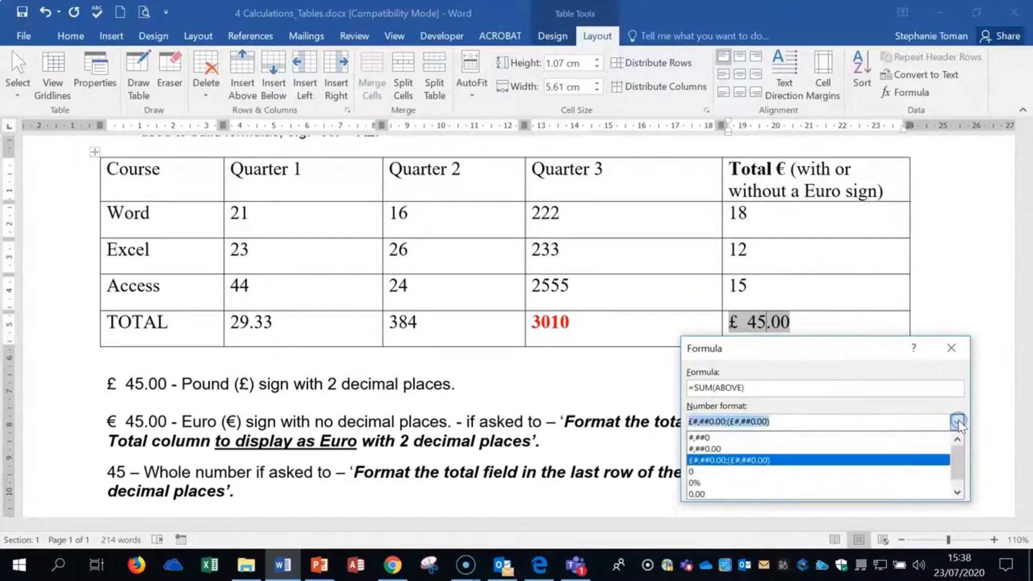
left_click(709, 437)
left_click(723, 441)
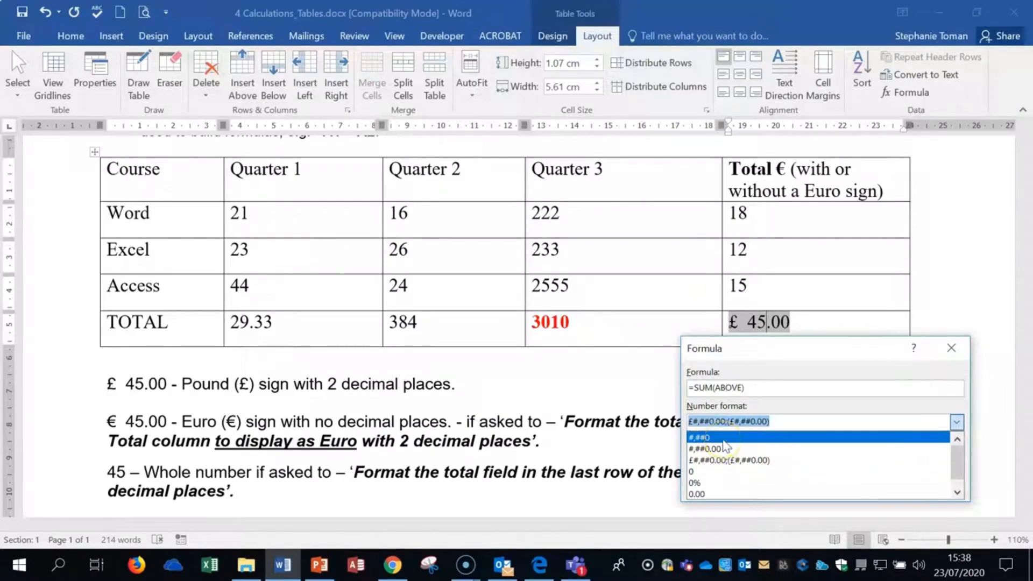
left_click(724, 440)
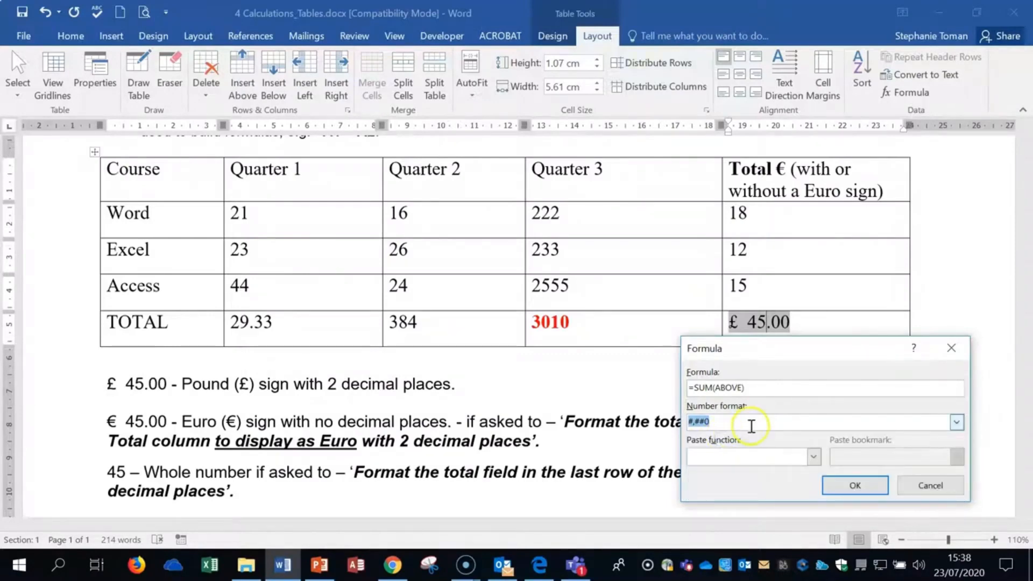
Add a € sign in front of the #,##0 number format and apply it to the total field.
left_click(691, 421)
left_click(787, 422)
left_click(694, 421)
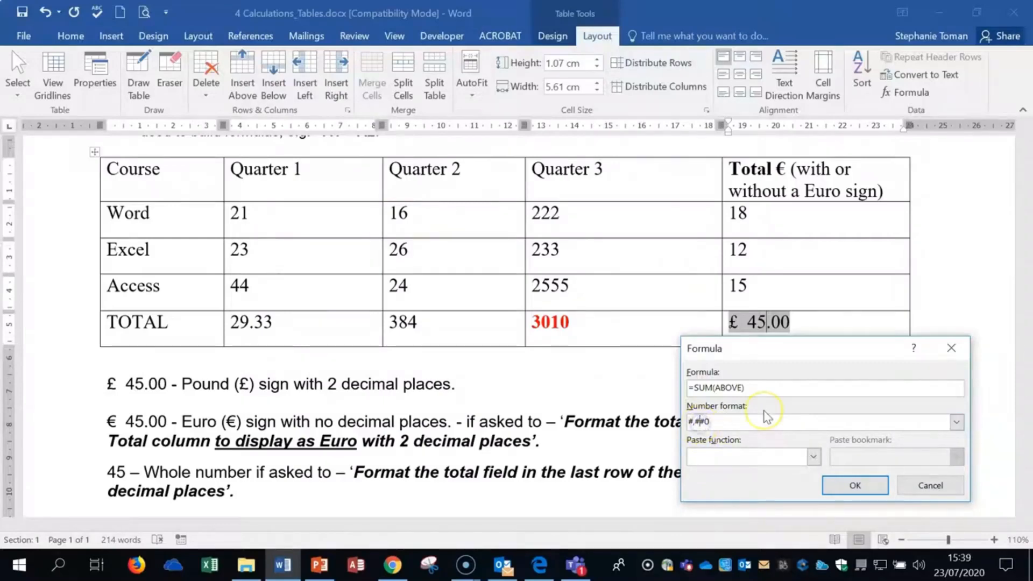
key("Left")
type("€")
left_click(850, 486)
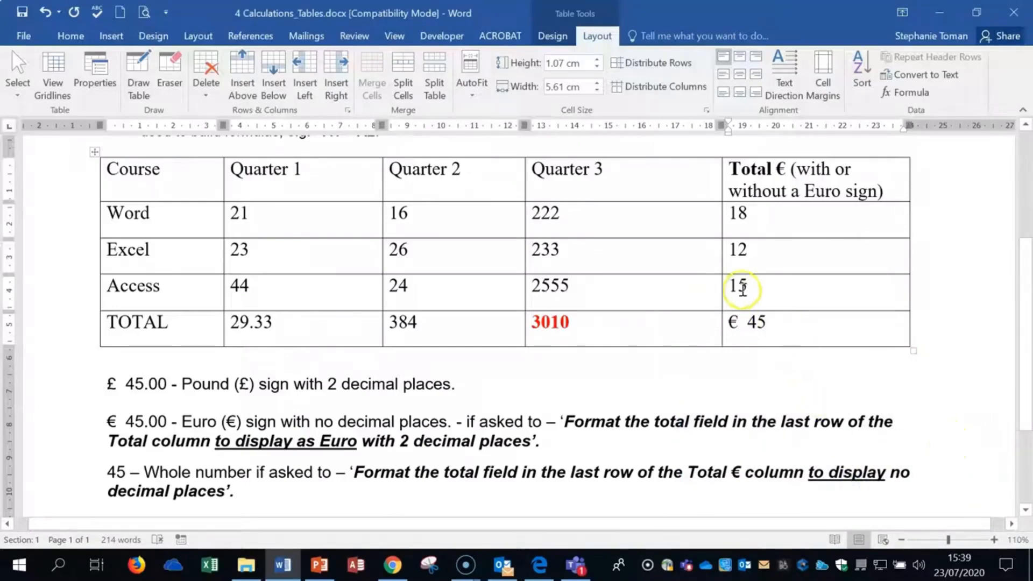
Change the Total € amounts to 1444 for Access and 55 for Excel, and update the column's total field.
left_click_drag(738, 285, 754, 285)
type("444")
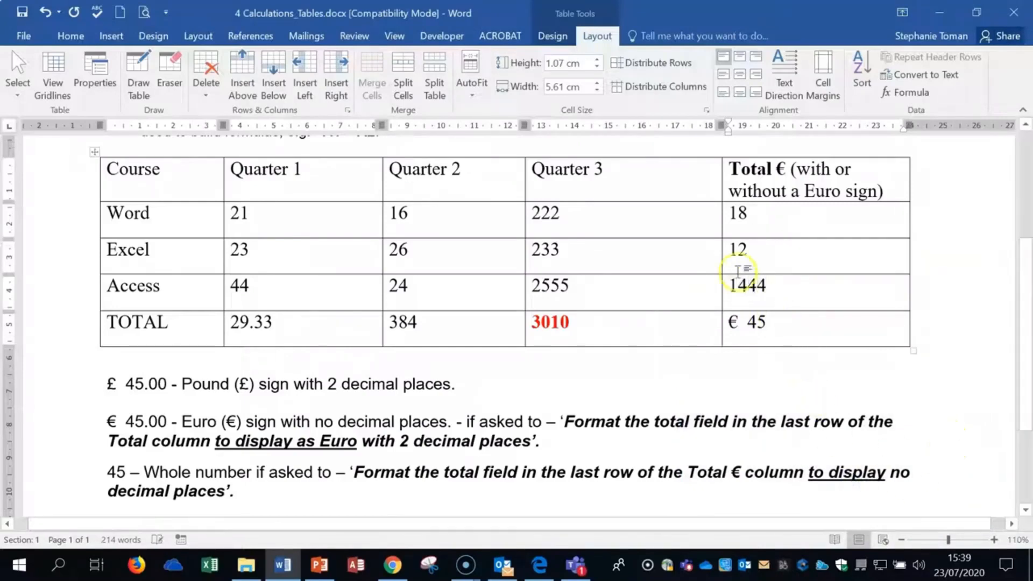
left_click_drag(728, 249, 756, 247)
type("55")
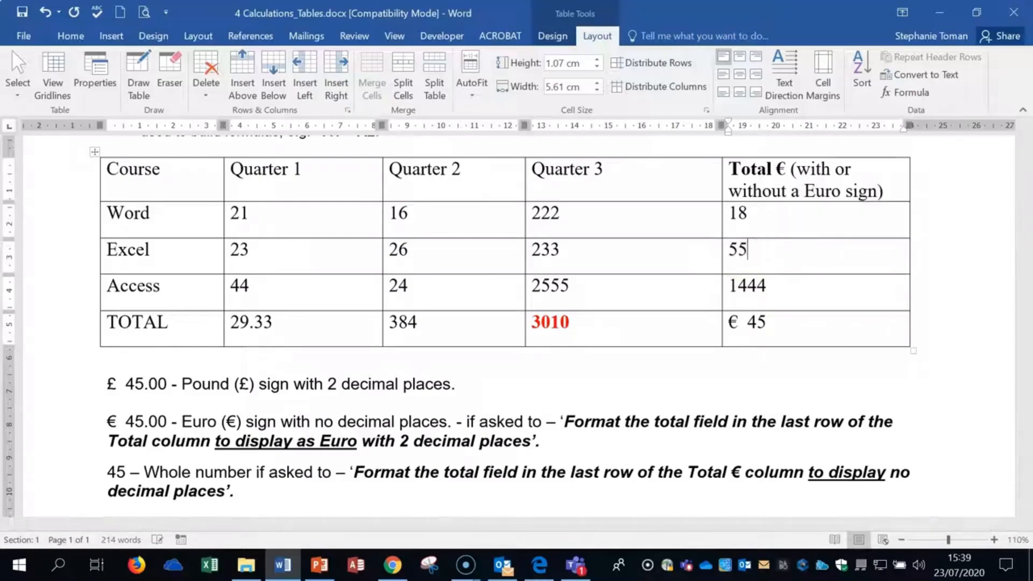
left_click(811, 287)
right_click(757, 323)
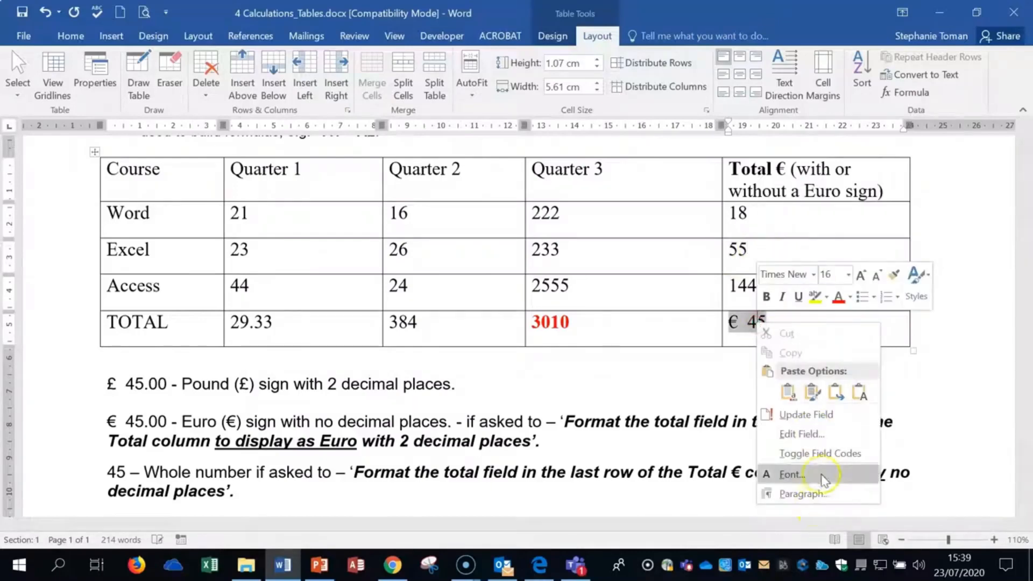
left_click(812, 411)
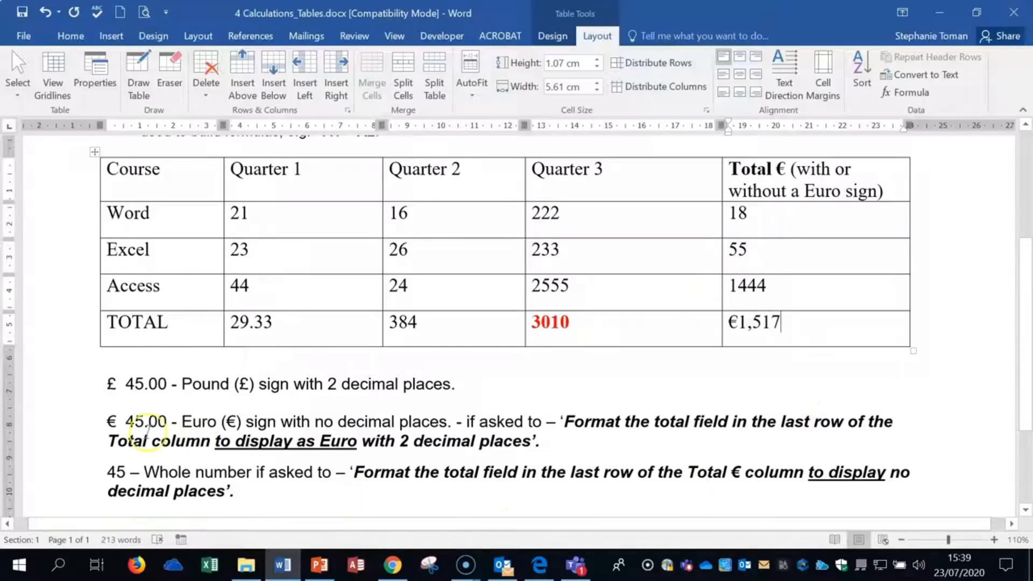
Lock the Quarter 3 total field against updates and check its Update Field option.
scroll(397, 460, "down", 1)
left_click(396, 460)
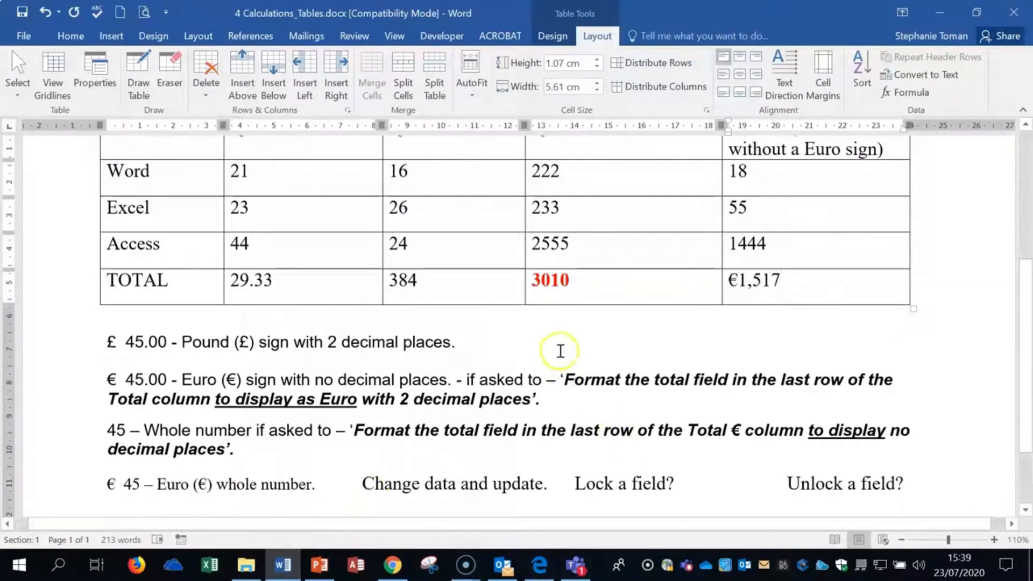
left_click(554, 280)
left_click(398, 280)
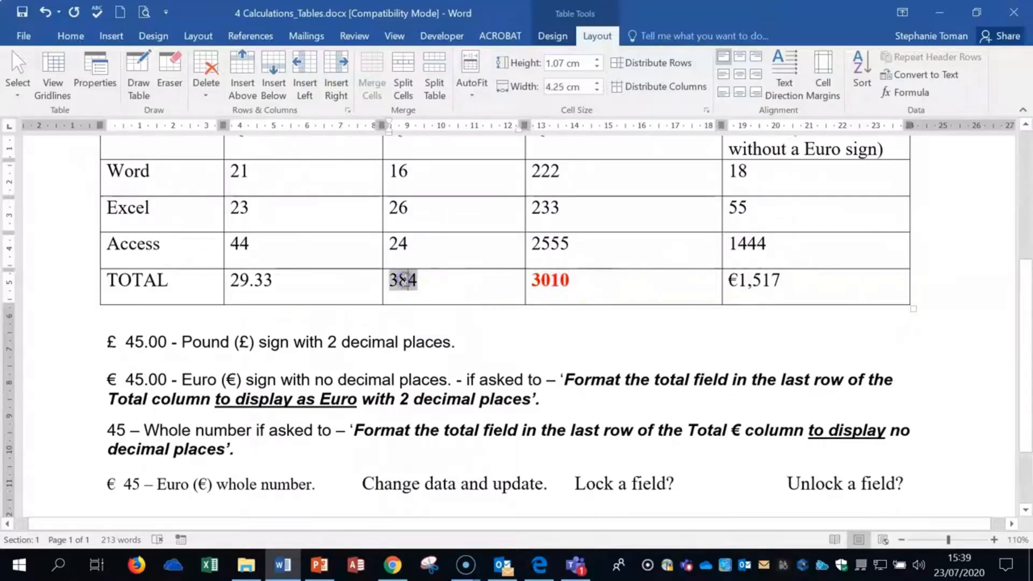
scroll(396, 239, "down", 1)
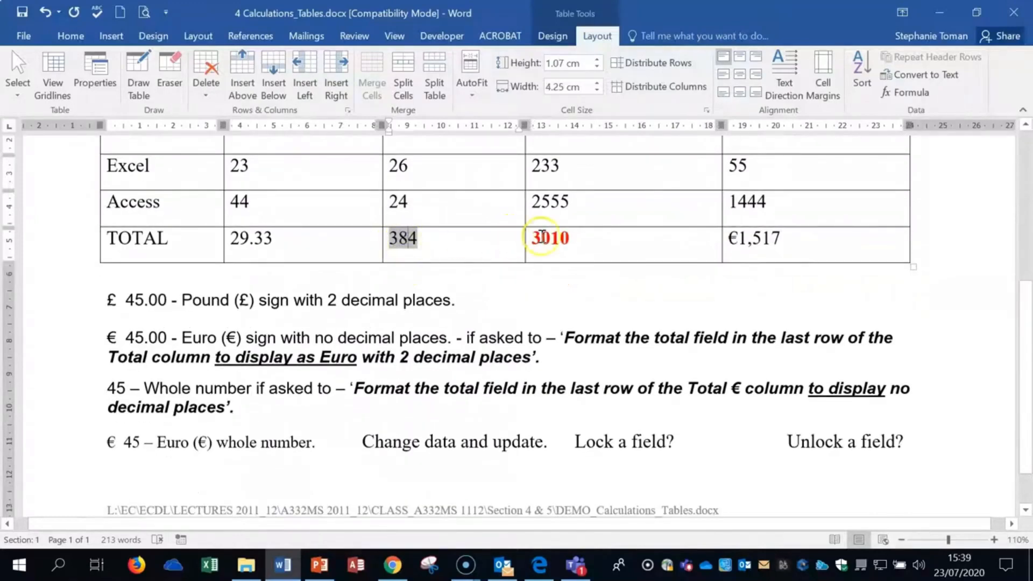
right_click(544, 238)
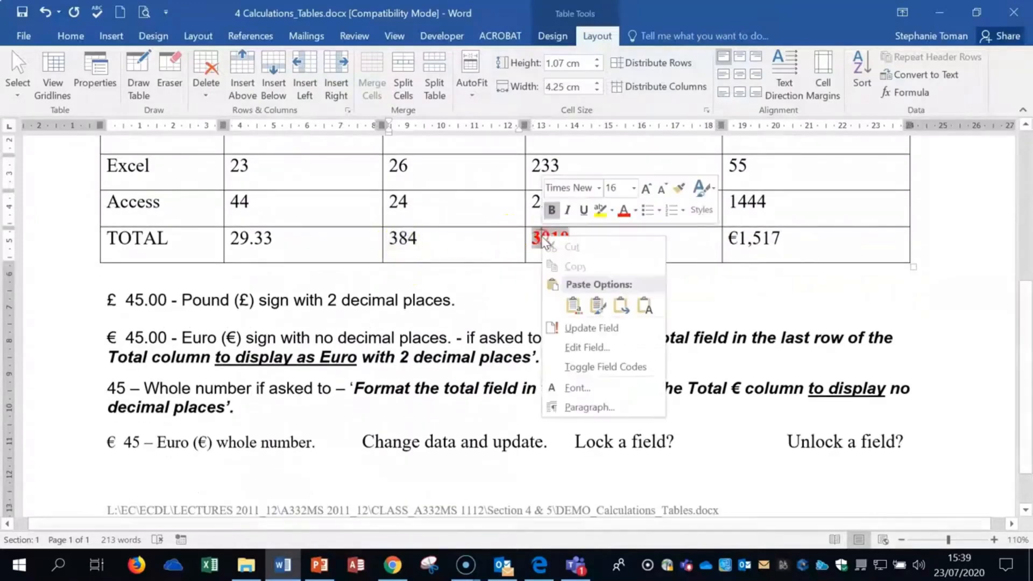
left_click(591, 328)
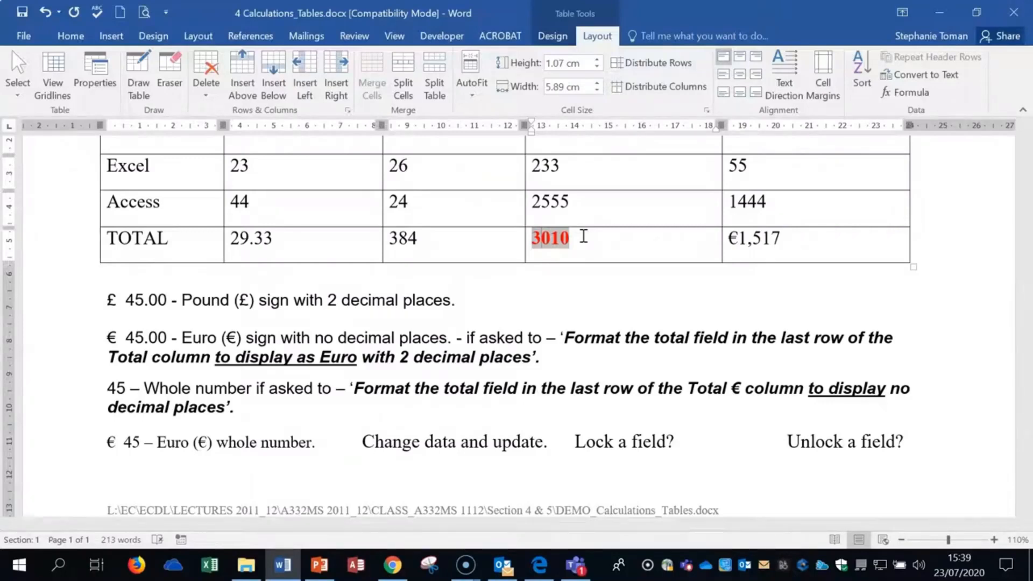
right_click(545, 236)
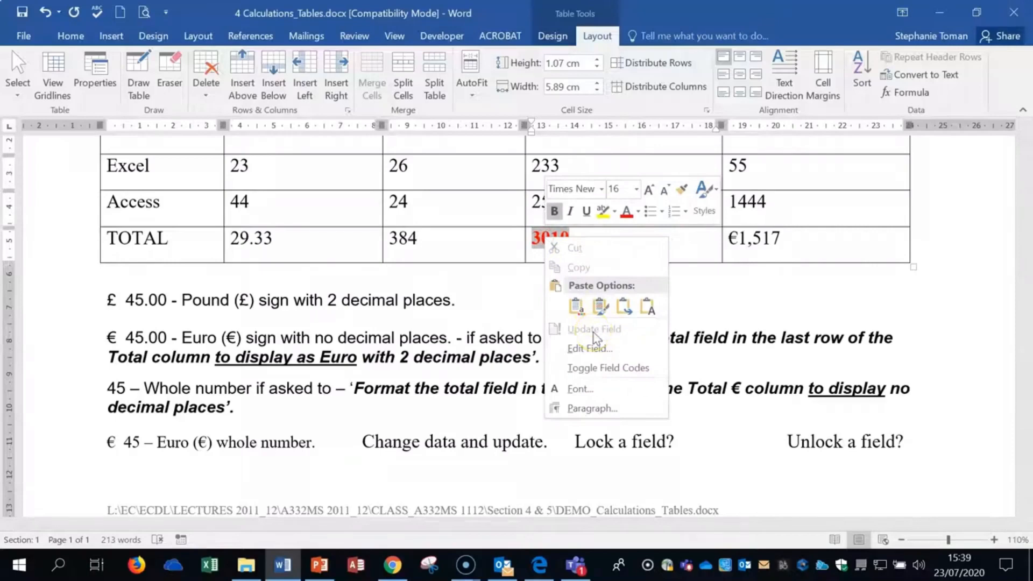
Unlock the Quarter 3 total field and check its Update Field option again.
left_click(541, 247)
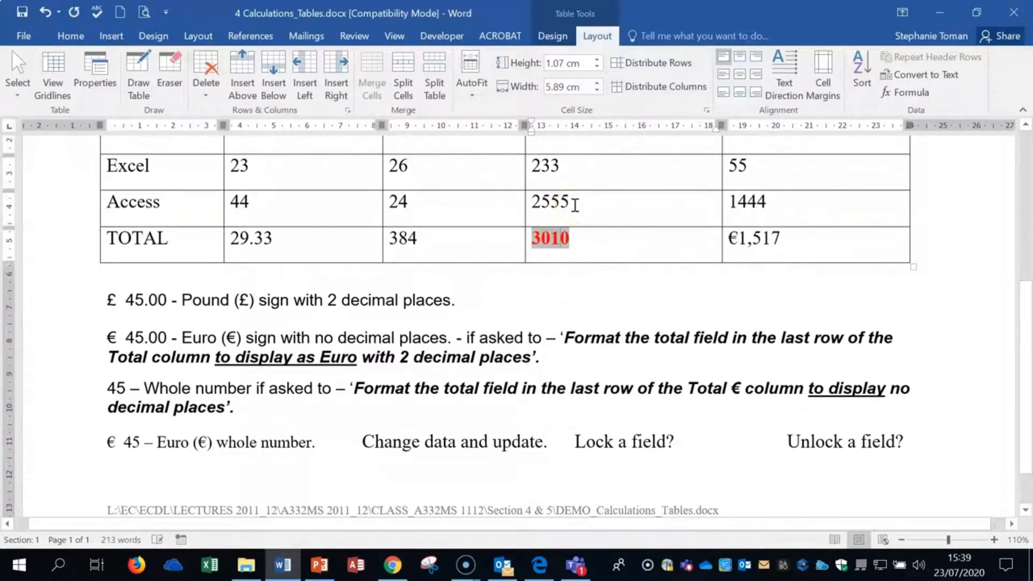
right_click(555, 241)
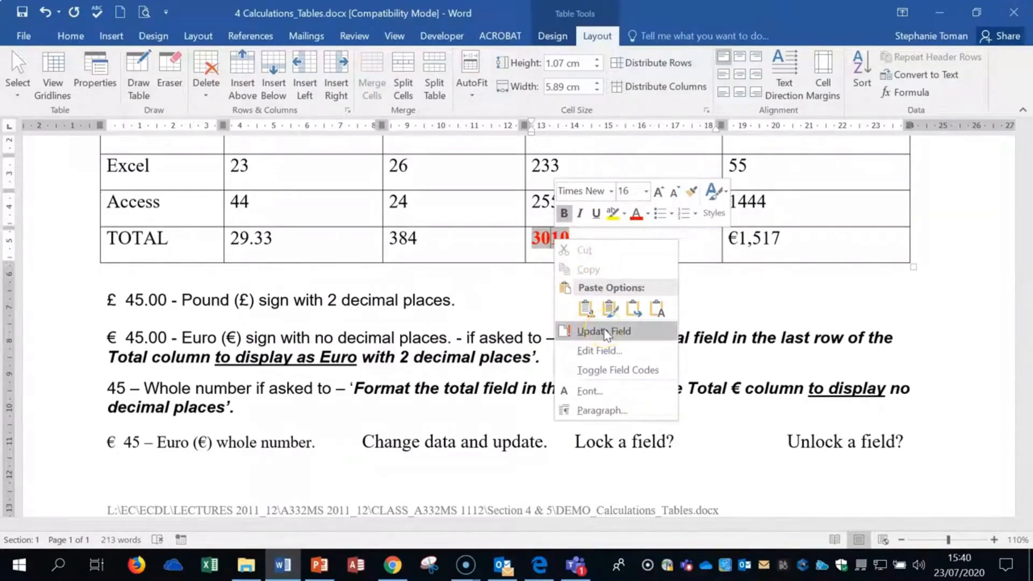
left_click(734, 236)
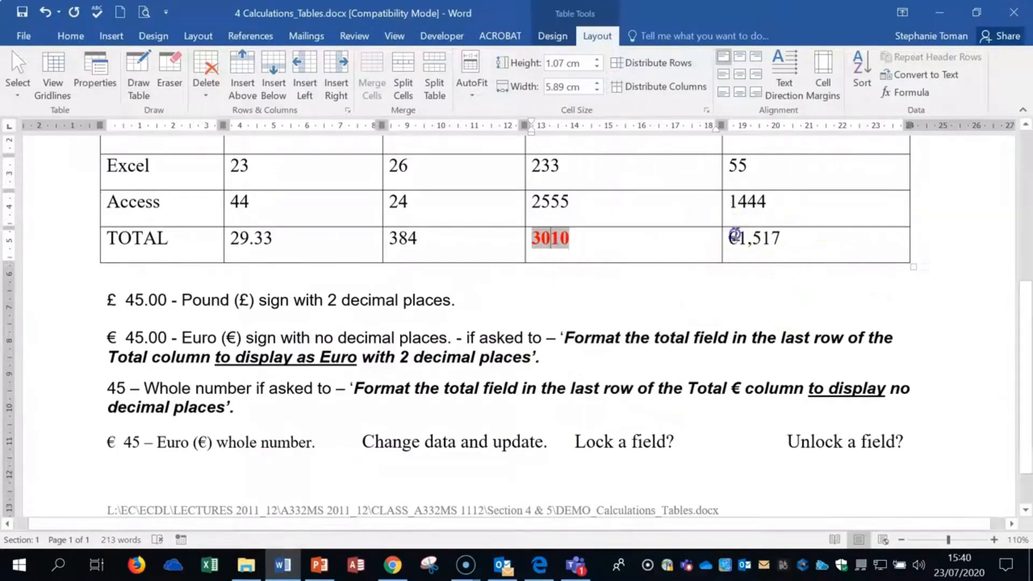
Lock the Total € column's total field and change the amounts to 55777 for Excel and 1844 for Word.
left_click(758, 234)
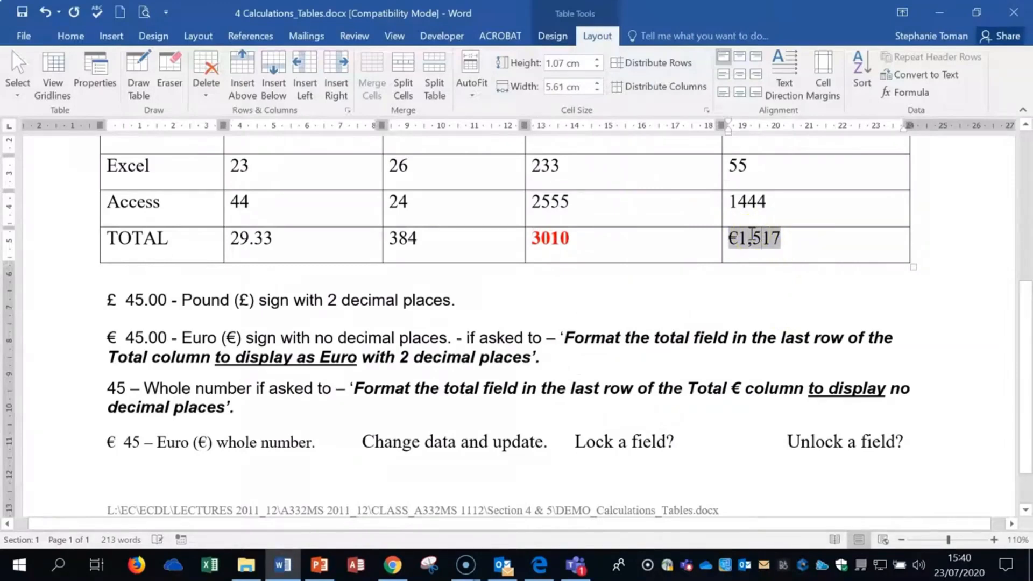
left_click(747, 167)
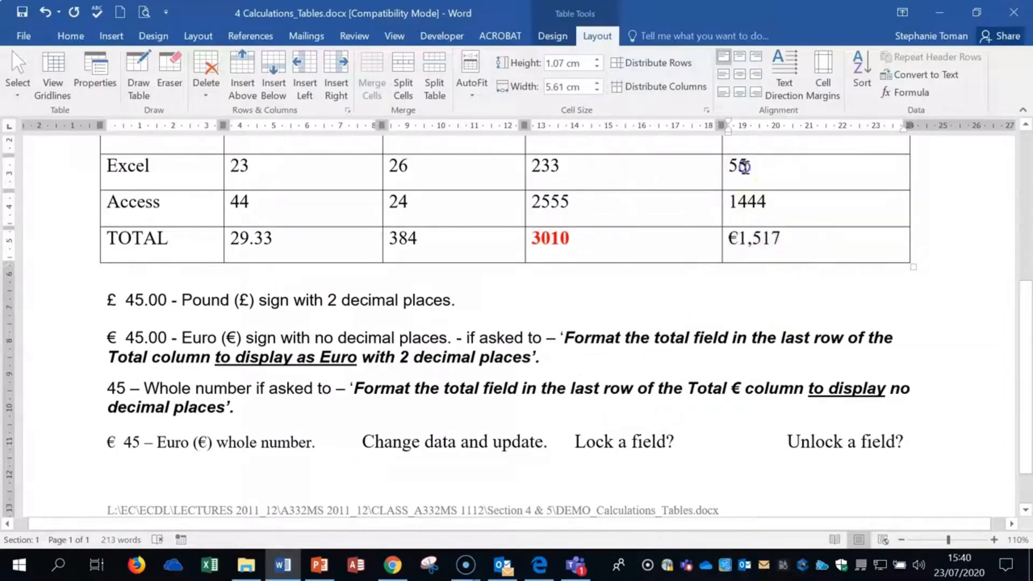
type("777")
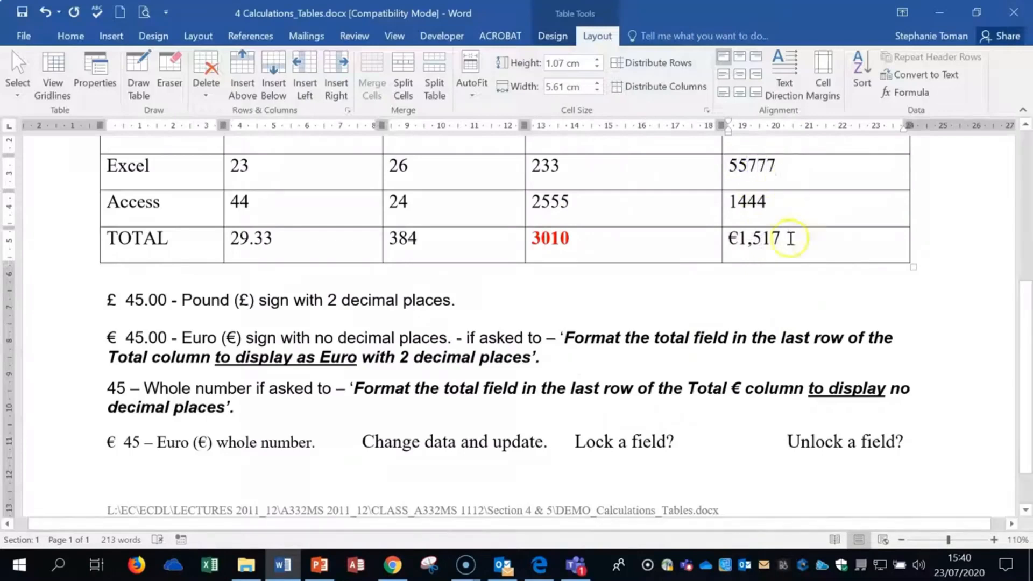
left_click(837, 249)
scroll(828, 247, "up", 3)
left_click(747, 256)
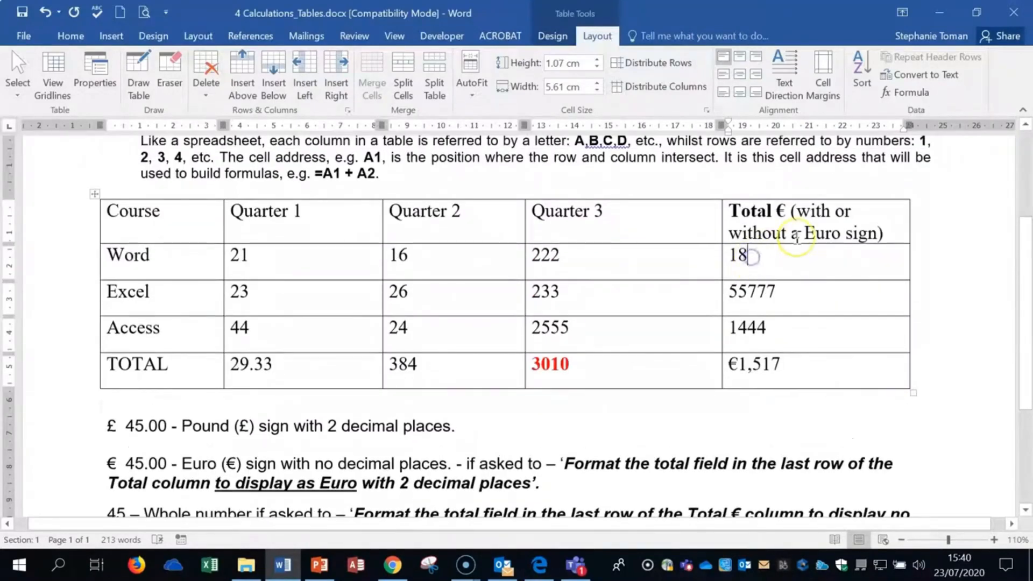
type("44")
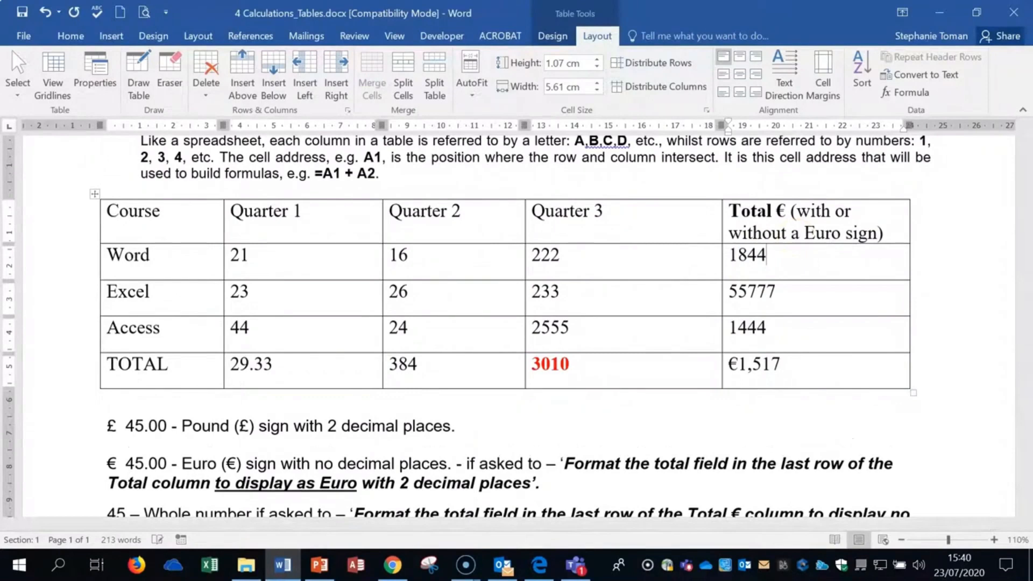
scroll(861, 275, "down", 3)
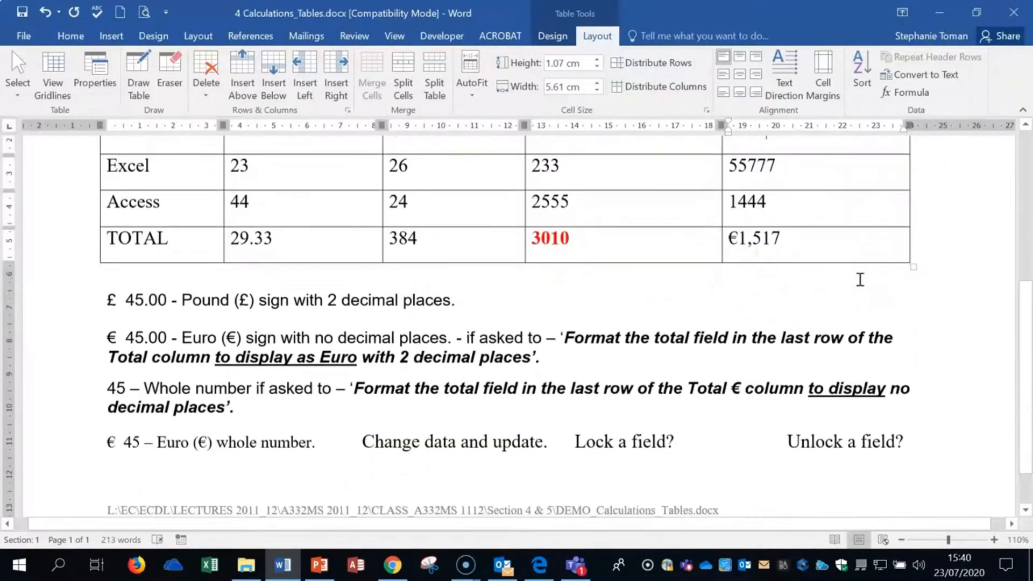
Check the Update Field option of the Total € total field, then unlock the field and update it.
right_click(755, 236)
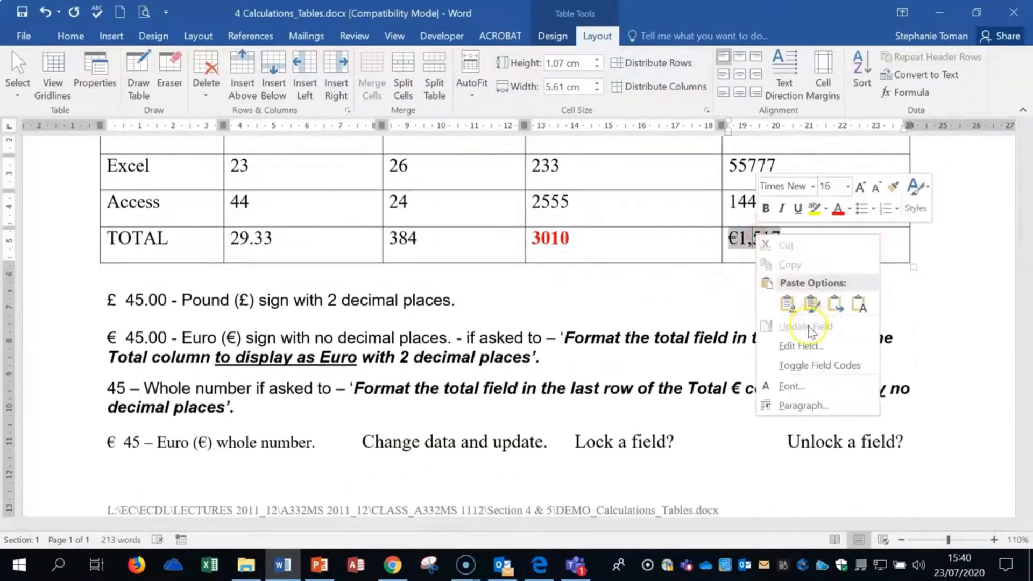
key("Escape")
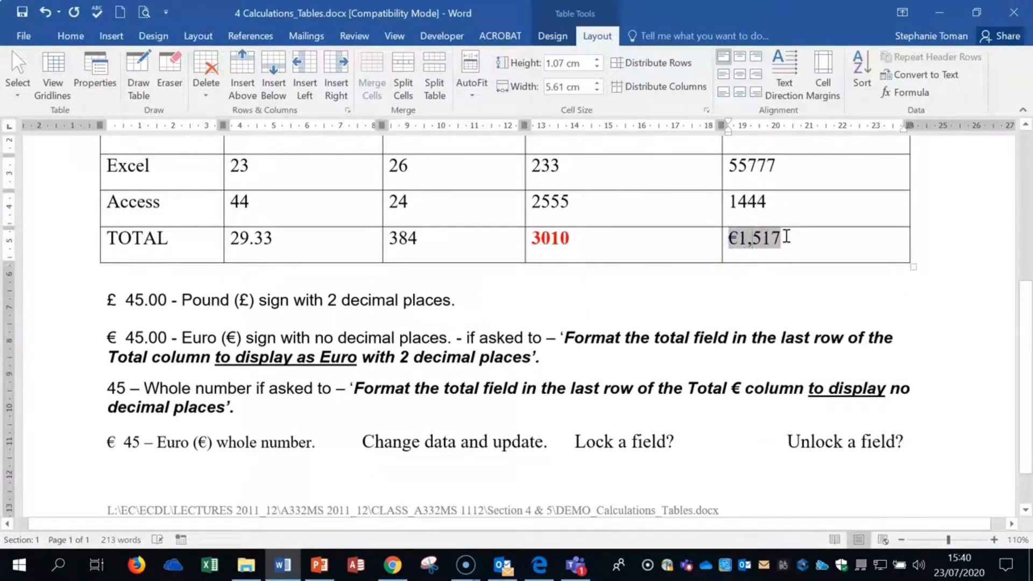
right_click(758, 238)
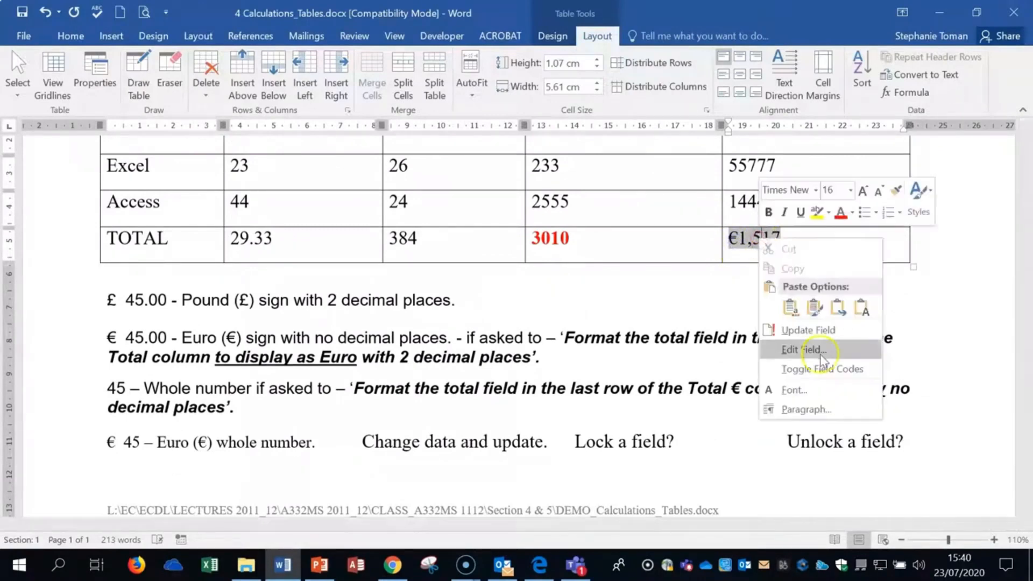
left_click(816, 337)
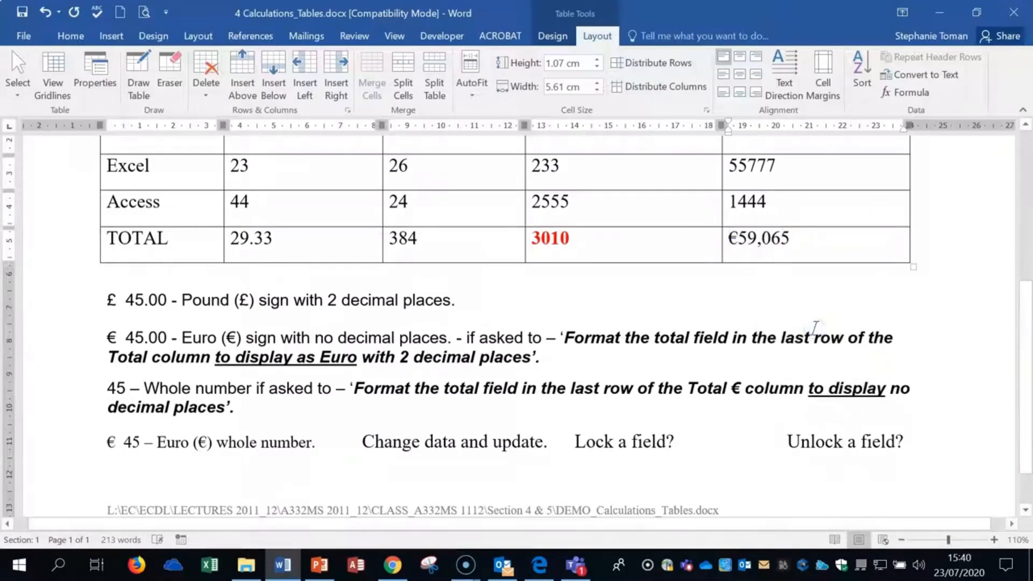
Lock the Total € total field again and check its Update Field option.
left_click(750, 238)
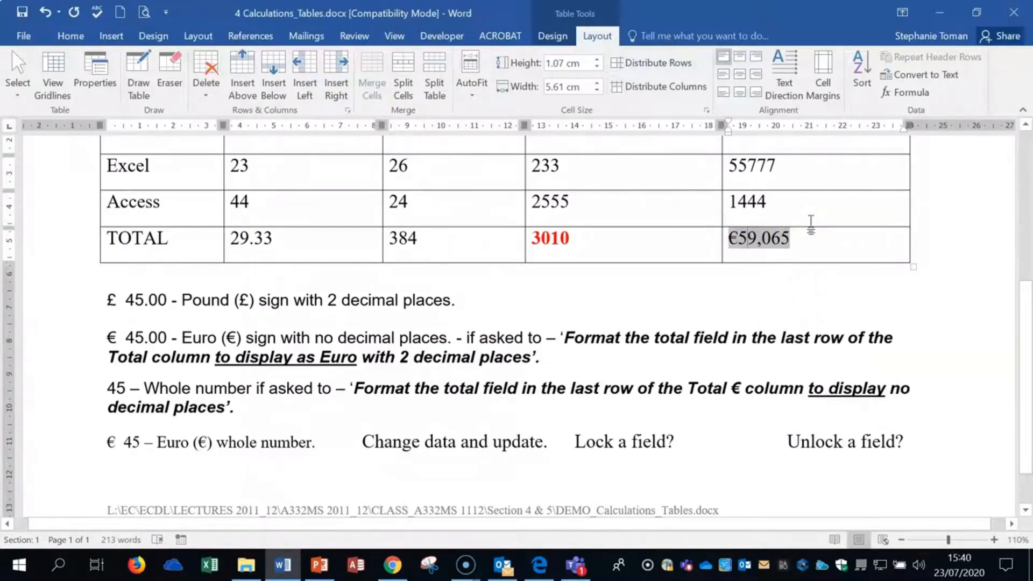
right_click(769, 242)
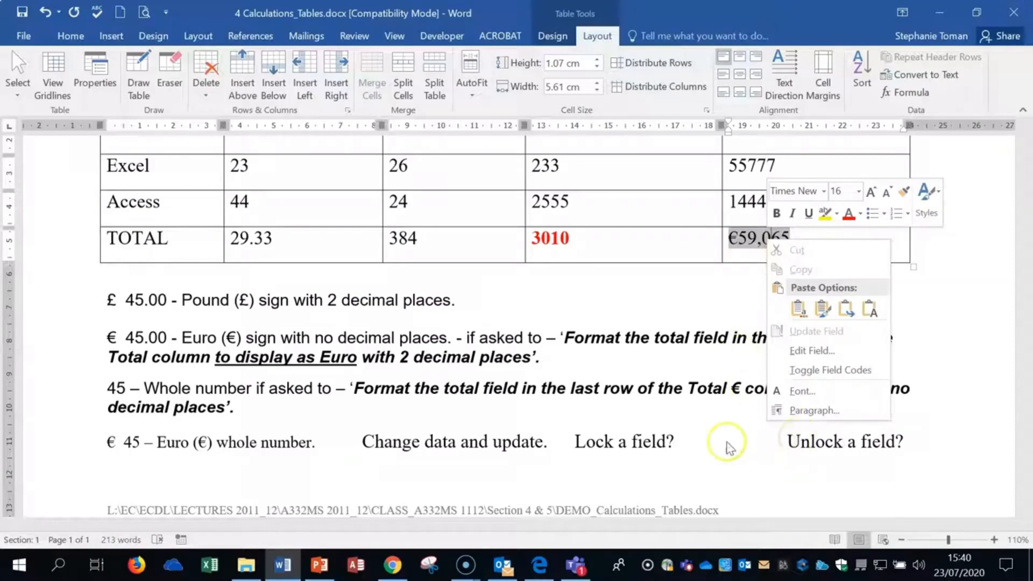
left_click(747, 431)
Close the calculations document without saving and open 5_Table Properties.docx.
scroll(750, 433, "up", 3)
scroll(750, 433, "up", 3)
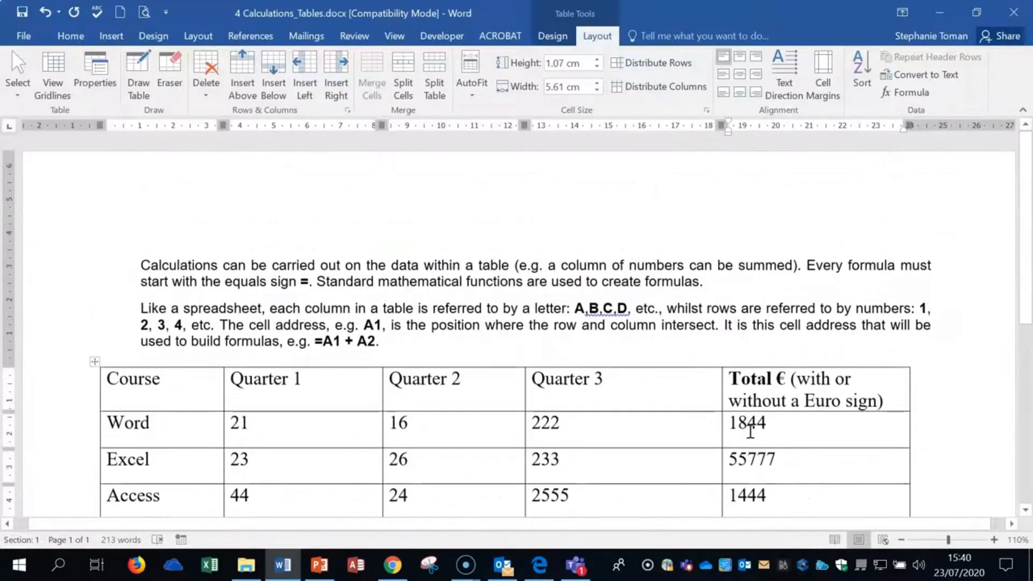
left_click(1019, 11)
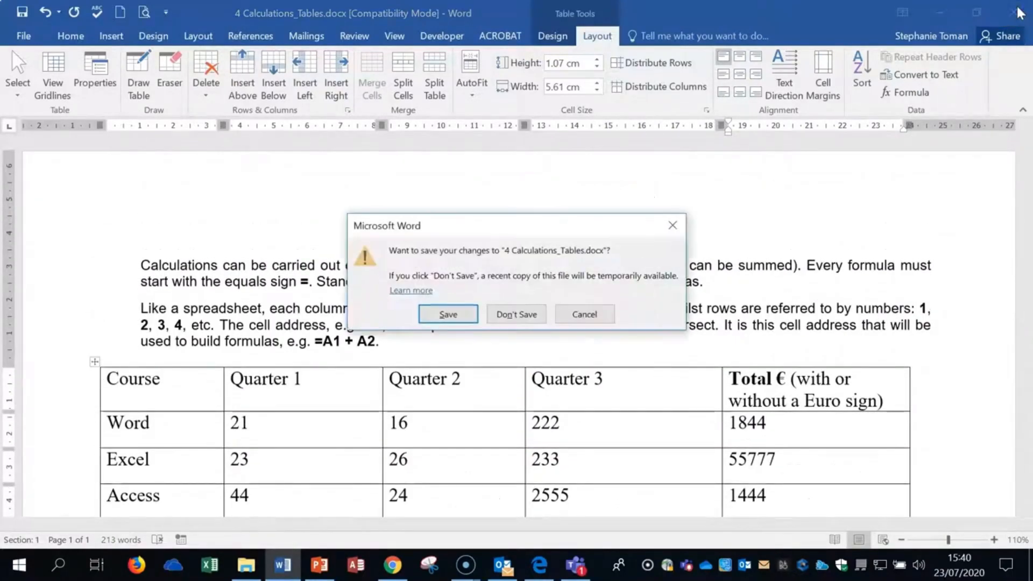
left_click(515, 315)
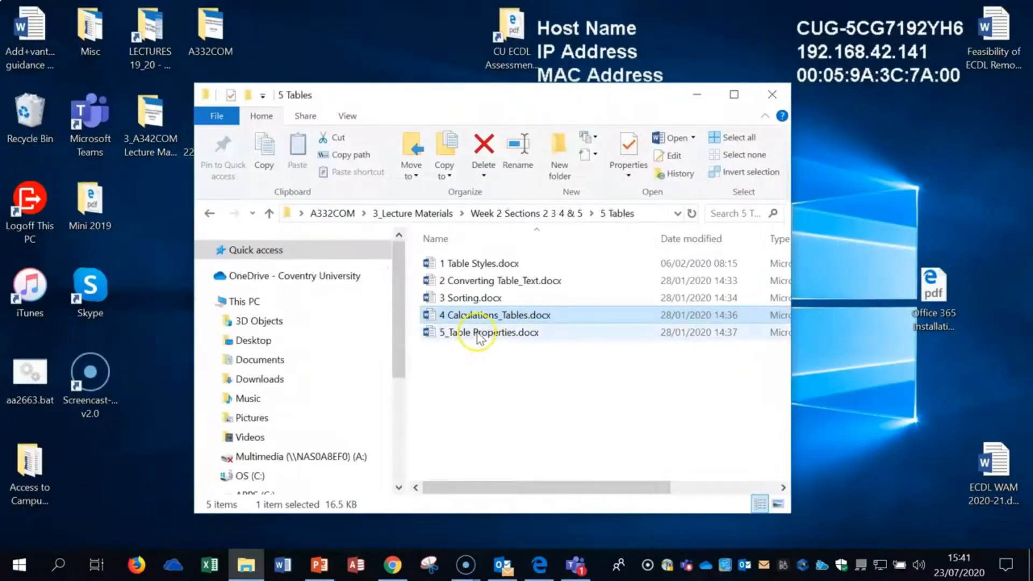
double_click(479, 333)
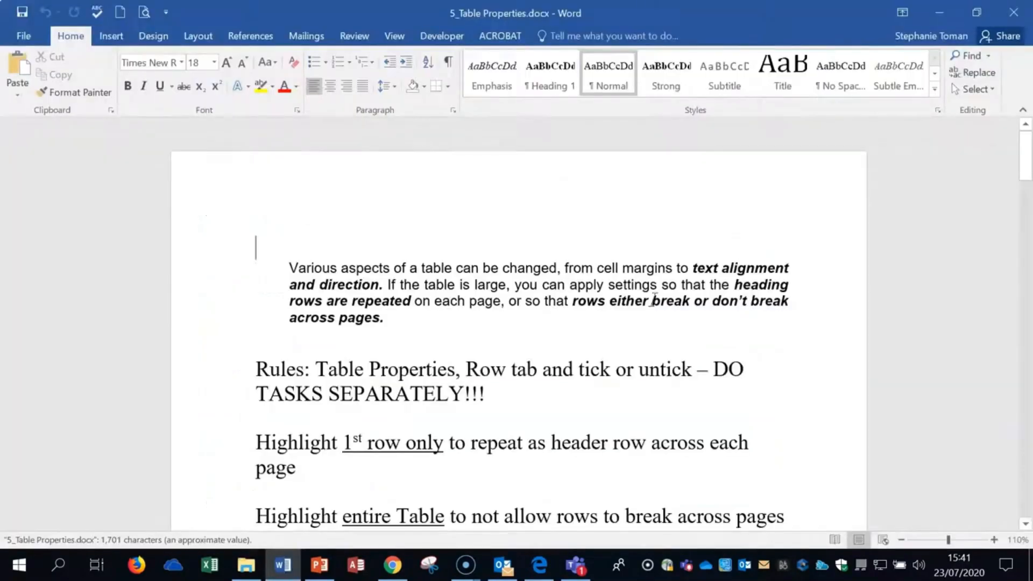
Examine the table property rules on page 1, then the staff table from its header row to its continuation on page 3.
left_click(823, 366)
scroll(823, 366, "down", 3)
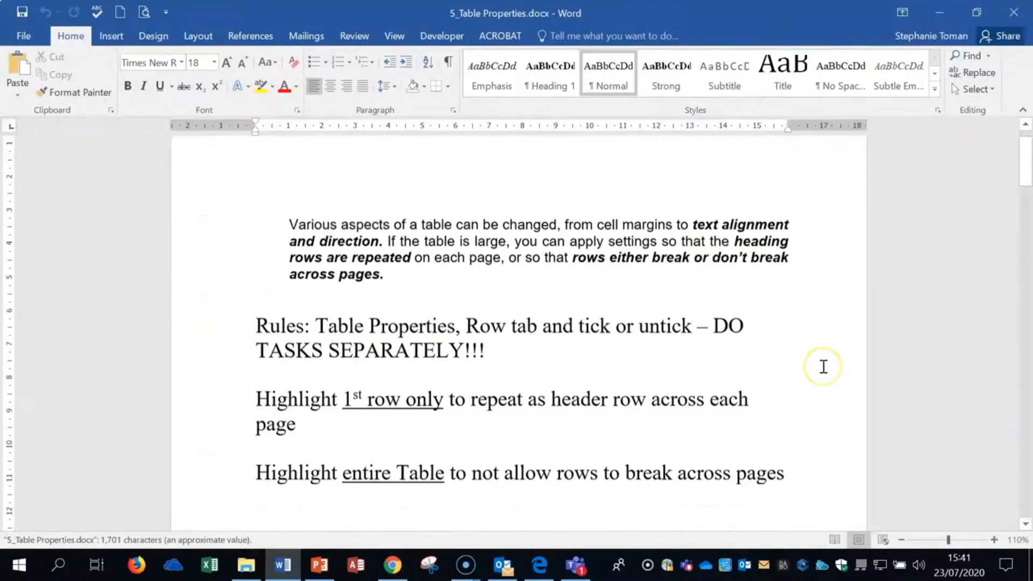
scroll(823, 366, "up", 1)
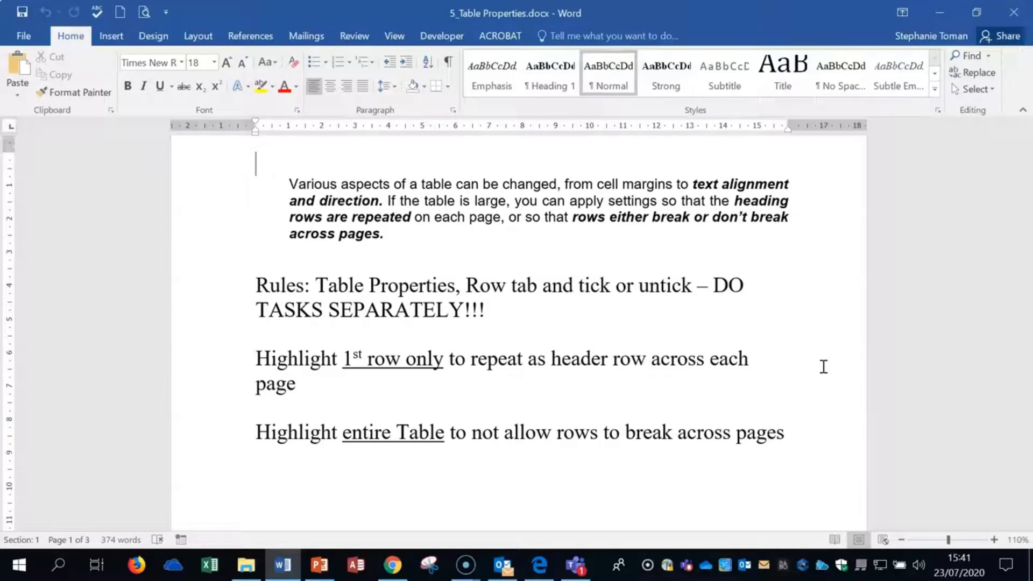
scroll(823, 367, "down", 15)
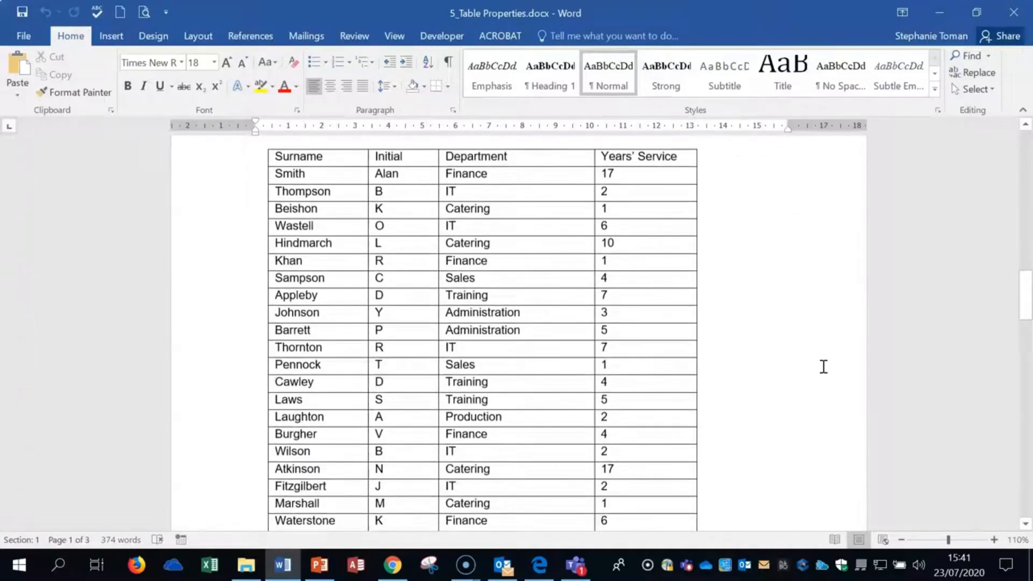
left_click(237, 155)
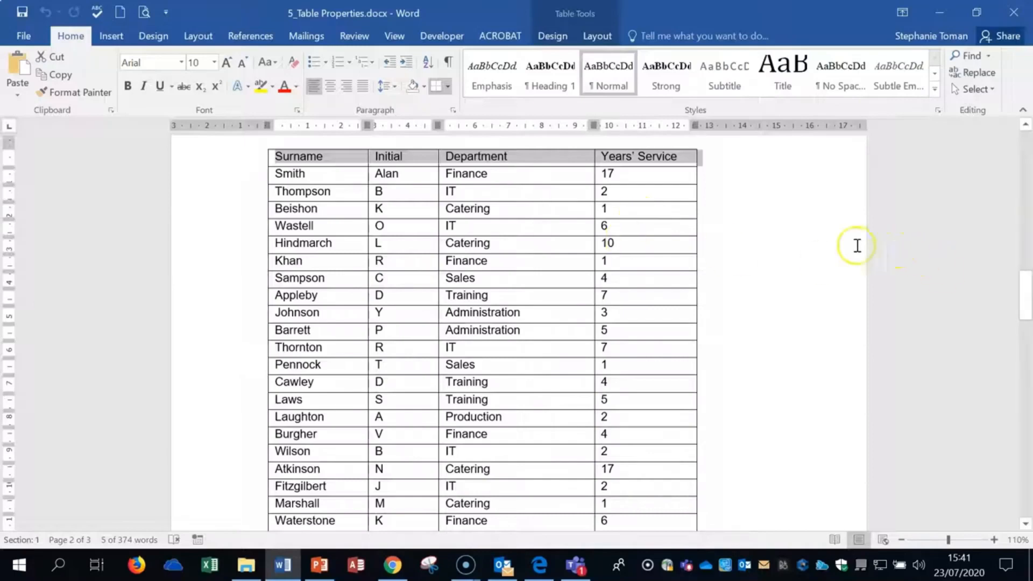
scroll(837, 246, "up", 8)
scroll(837, 246, "up", 5)
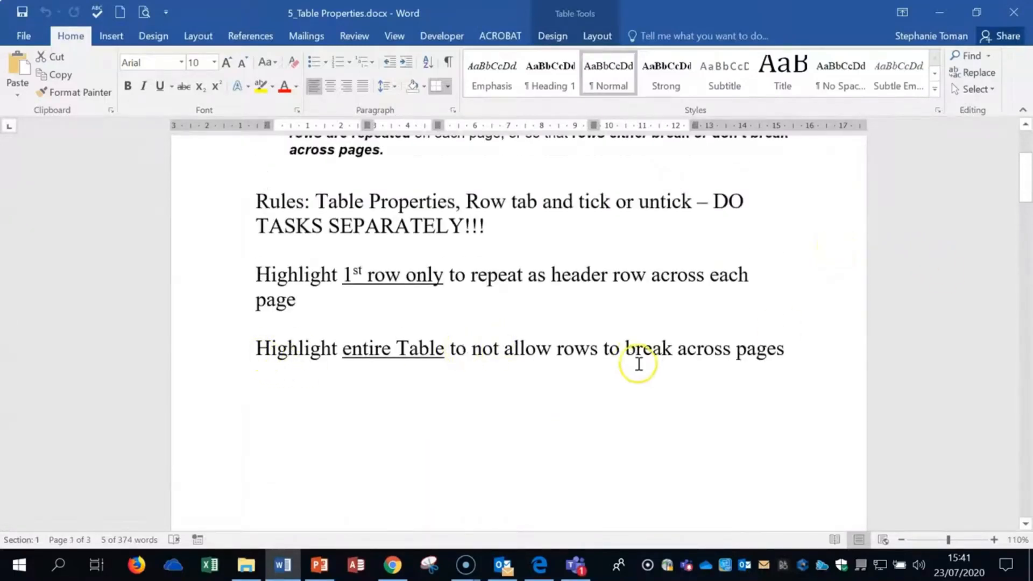
scroll(716, 374, "down", 3)
scroll(717, 374, "down", 20)
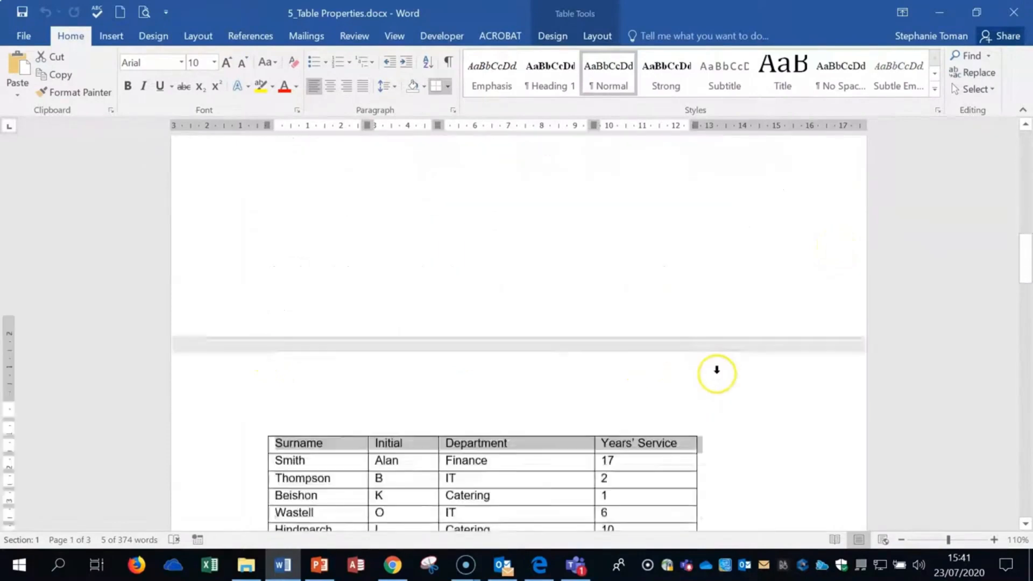
scroll(718, 373, "down", 1)
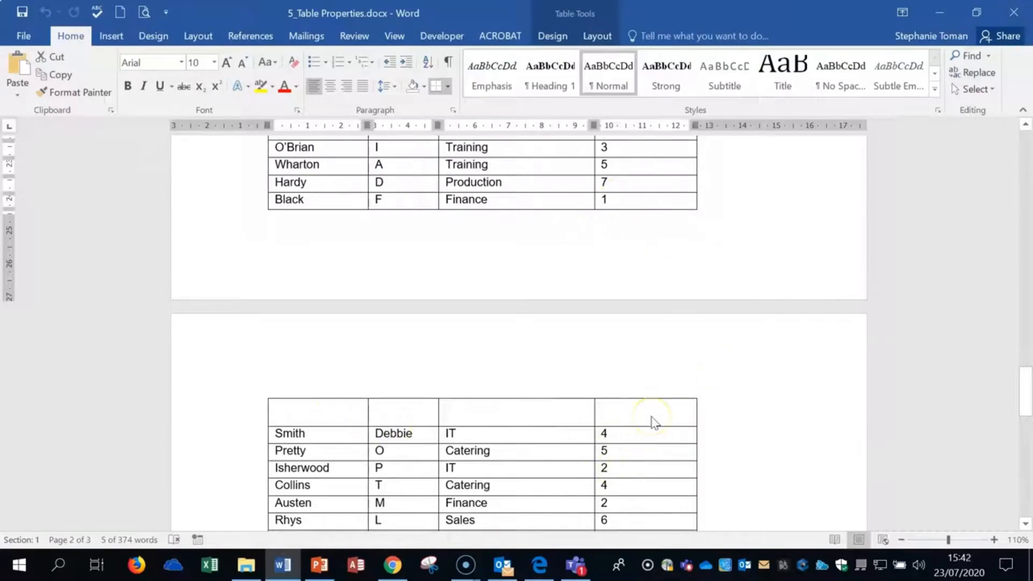
Reread the page 1 rules for repeating the 1st row as a header and for preventing rows from breaking across pages.
left_click(656, 190)
scroll(858, 371, "up", 15)
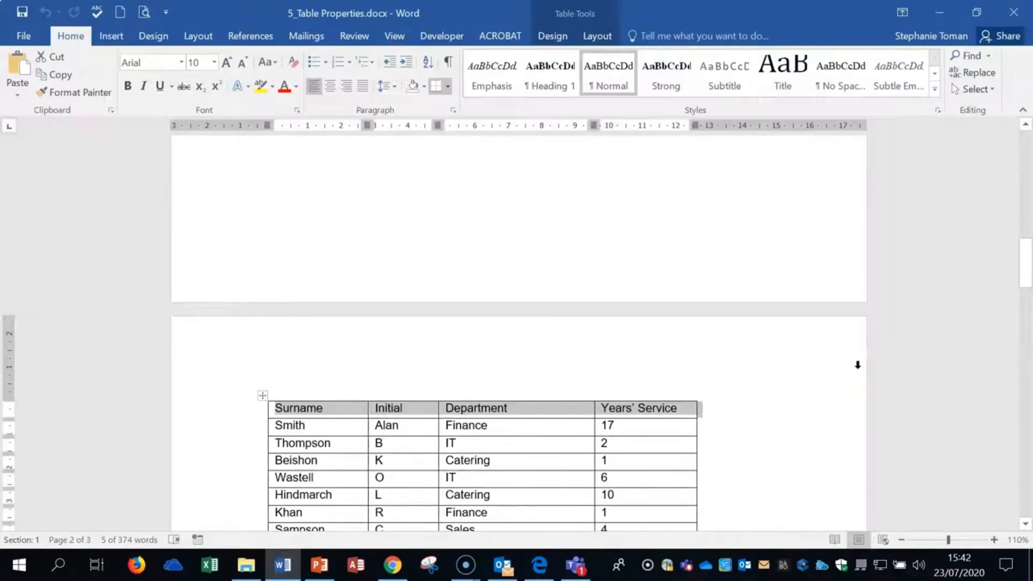
scroll(858, 367, "up", 3)
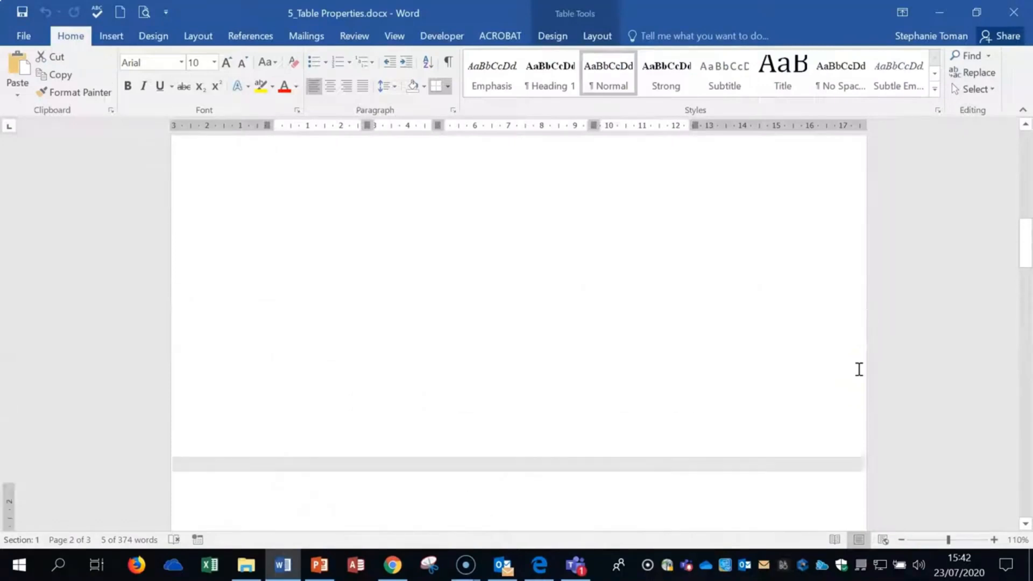
scroll(857, 365, "down", 3)
scroll(426, 380, "up", 10)
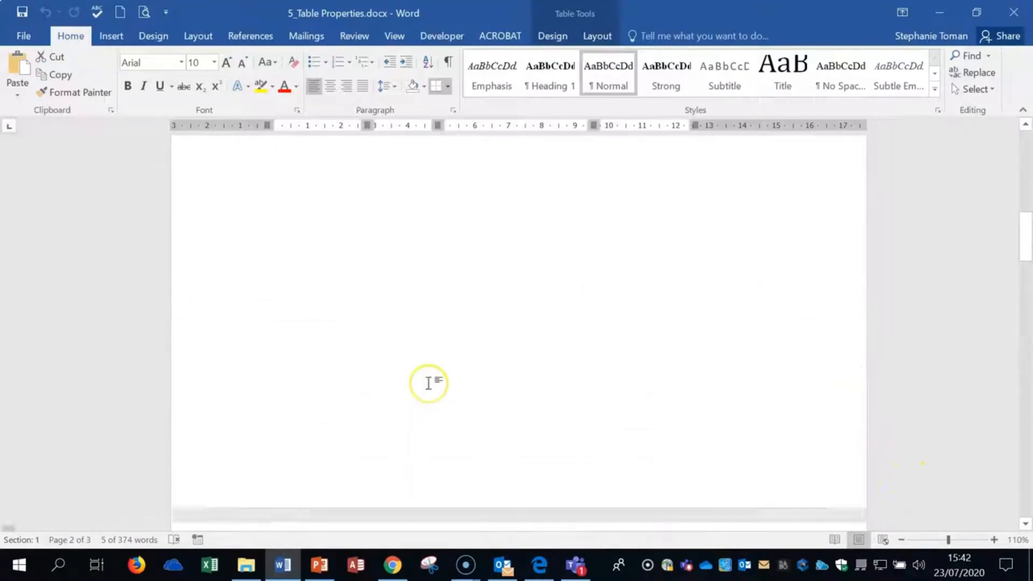
left_click(227, 196)
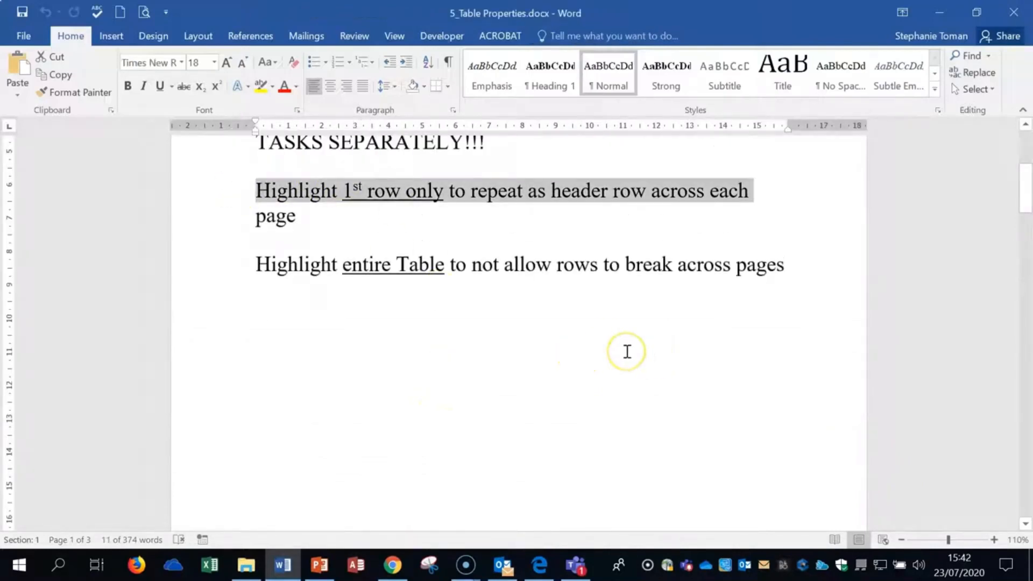
scroll(627, 352, "down", 3)
scroll(626, 351, "up", 3)
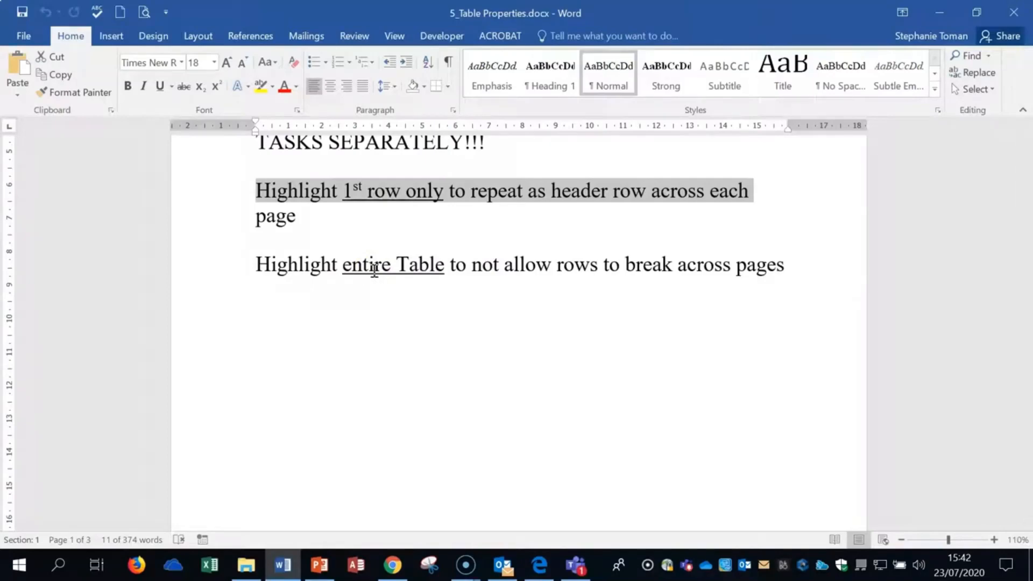
Set only the first row of the staff table to repeat as header row at the top of each page.
scroll(518, 406, "down", 15)
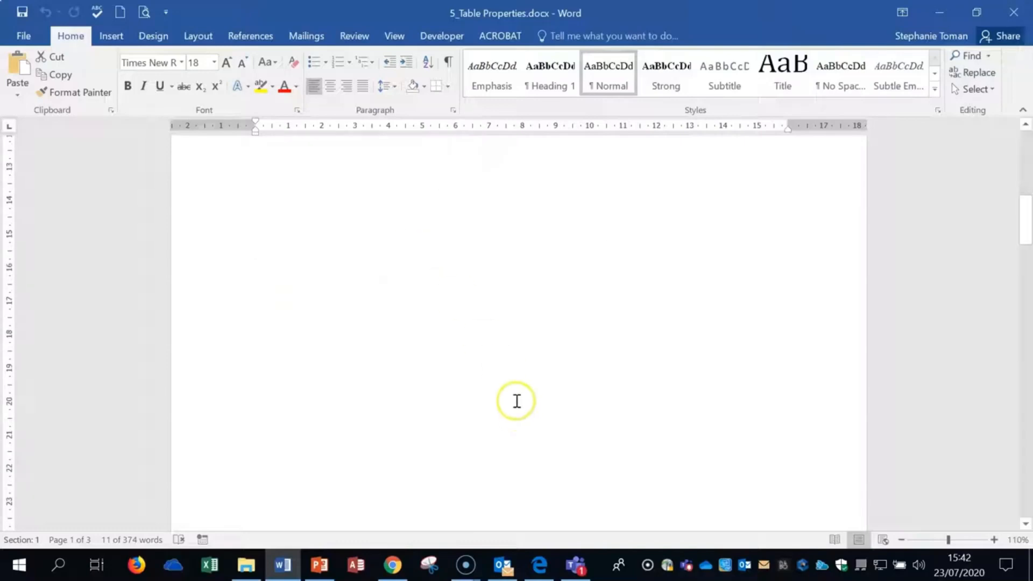
left_click(236, 284)
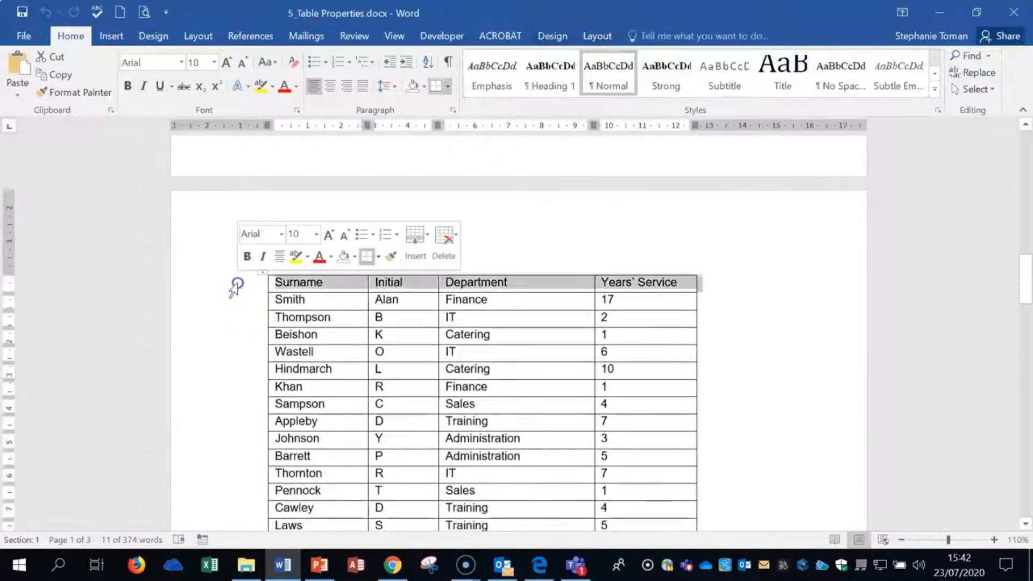
left_click(301, 281)
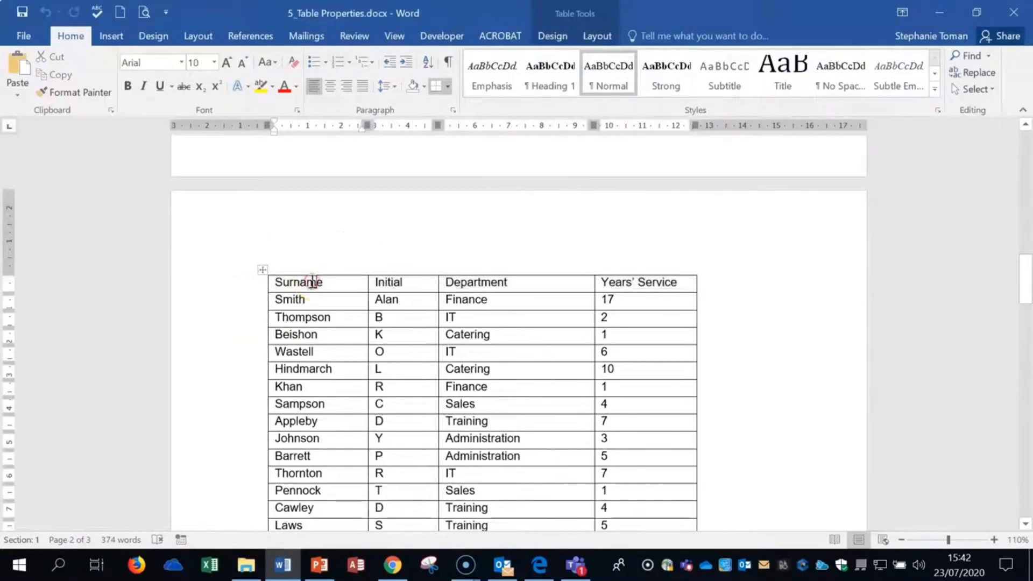
left_click(254, 277)
right_click(287, 288)
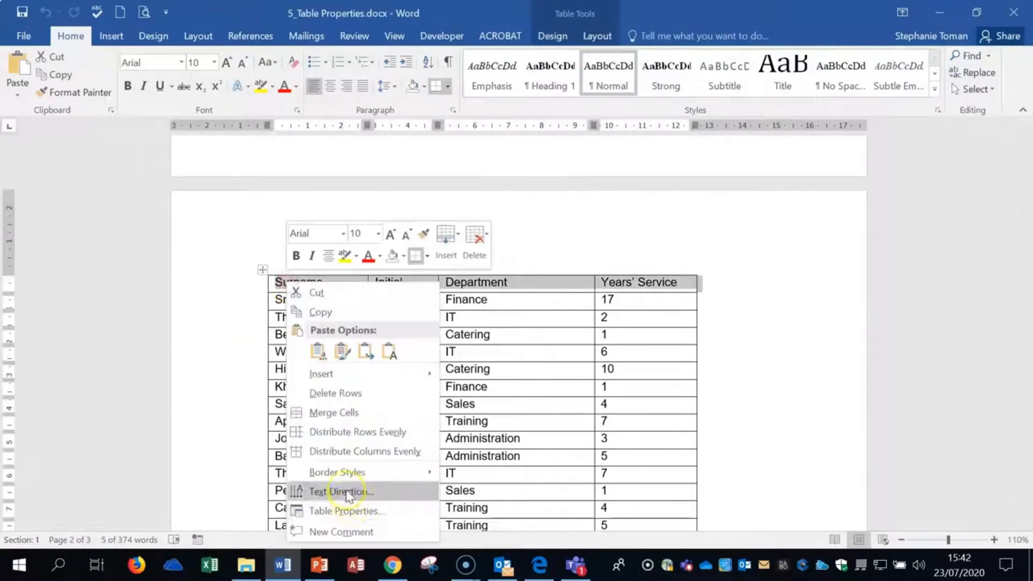
left_click(347, 508)
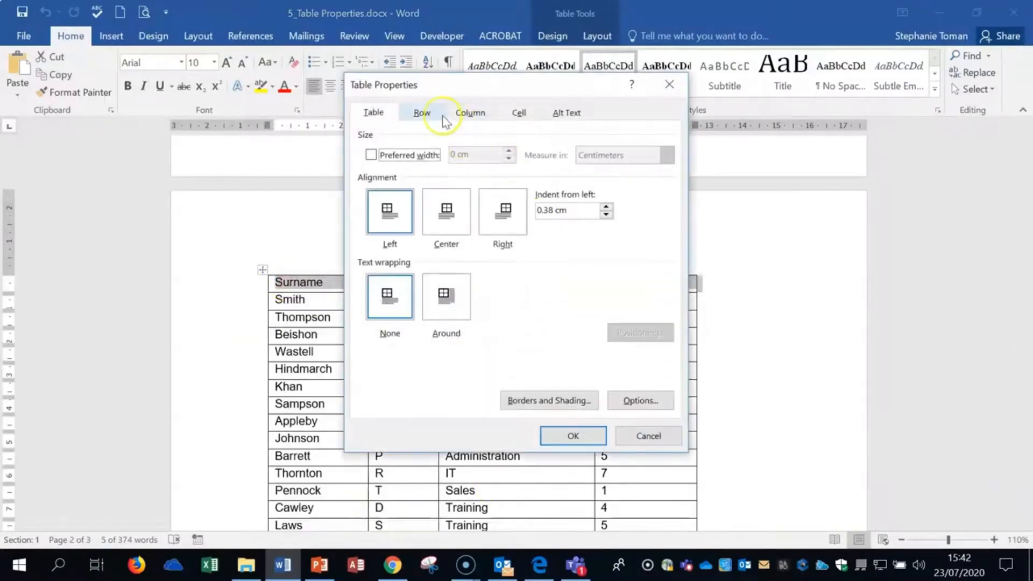
left_click(422, 112)
left_click(385, 225)
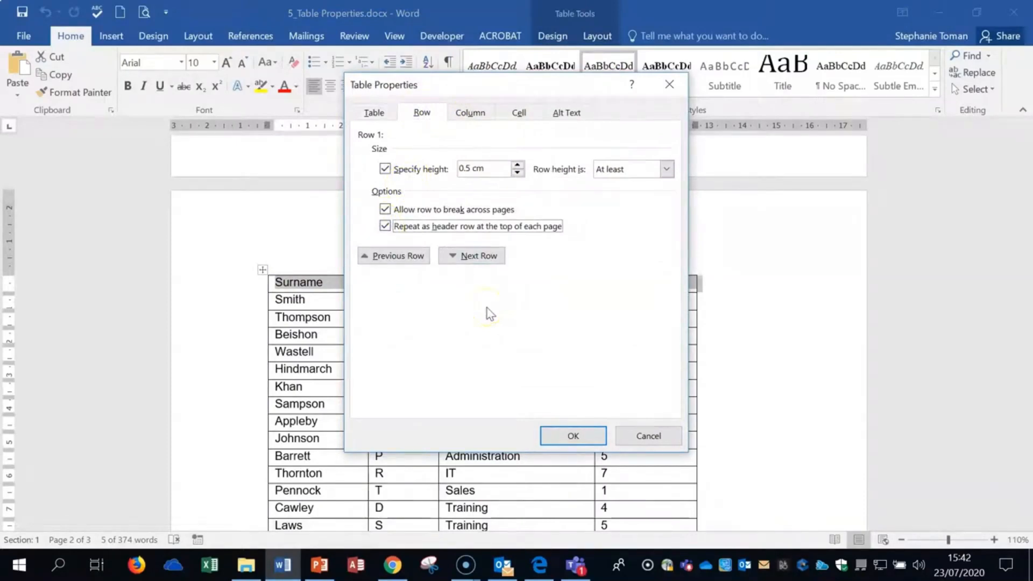
left_click(583, 436)
left_click(746, 342)
scroll(750, 344, "down", 4)
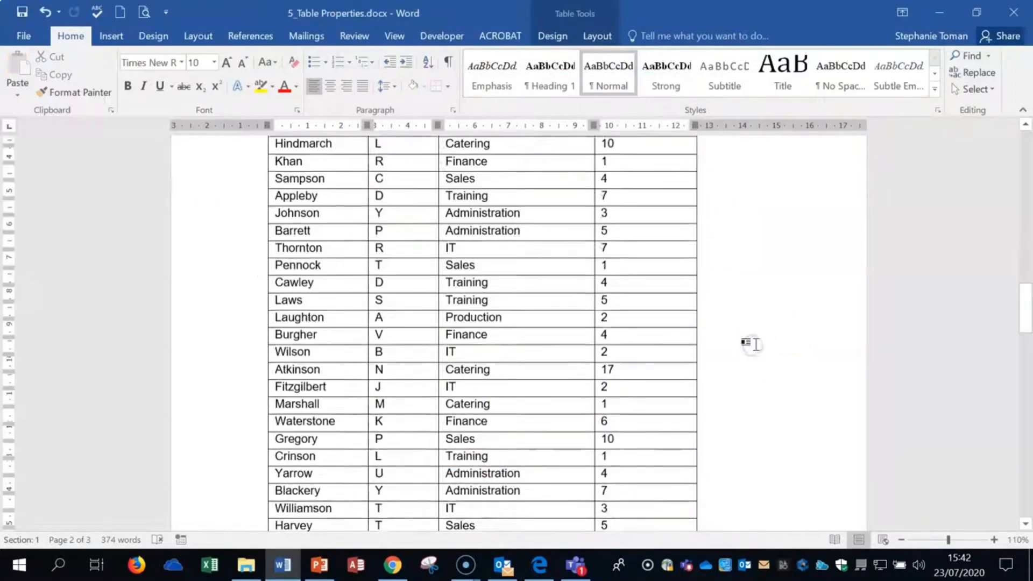
Prevent all rows of the staff table from breaking across pages.
scroll(756, 344, "up", 2)
scroll(755, 345, "up", 1)
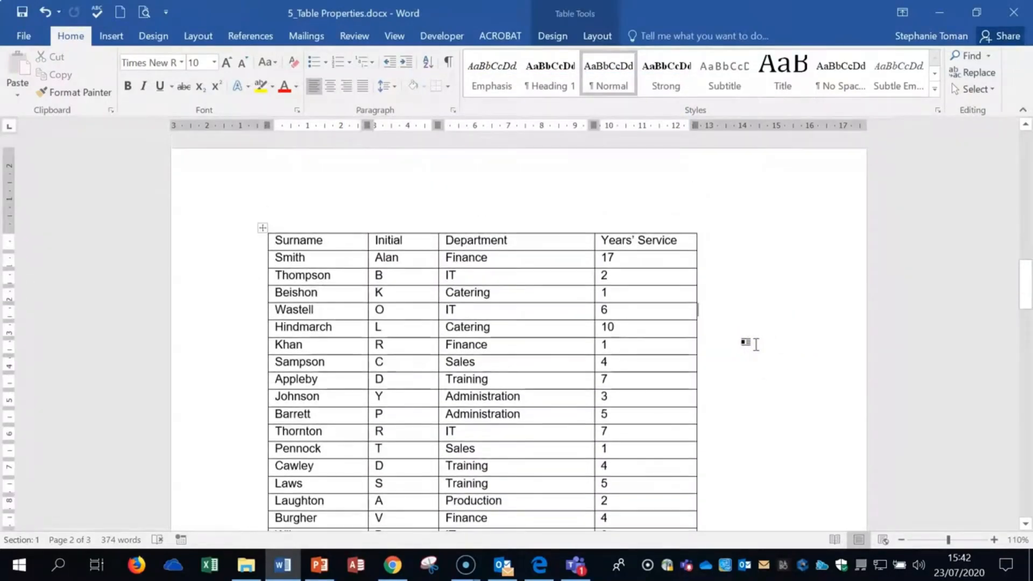
left_click(362, 245)
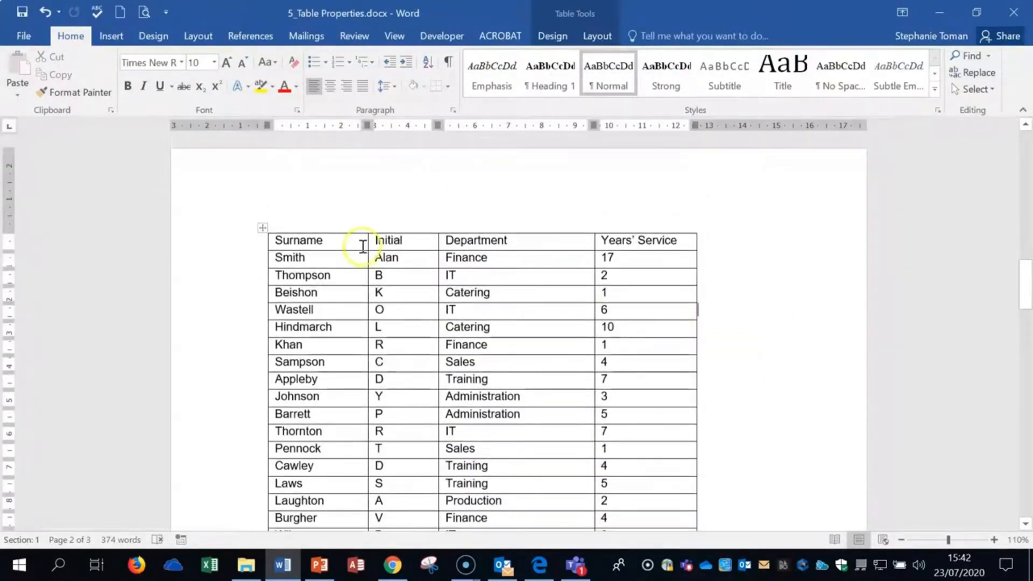
right_click(262, 226)
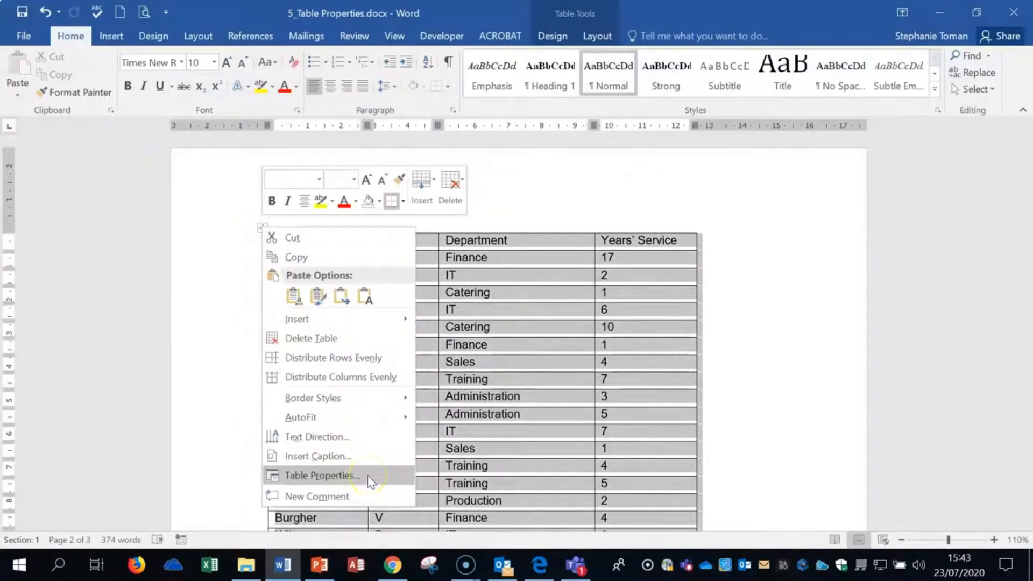
left_click(322, 475)
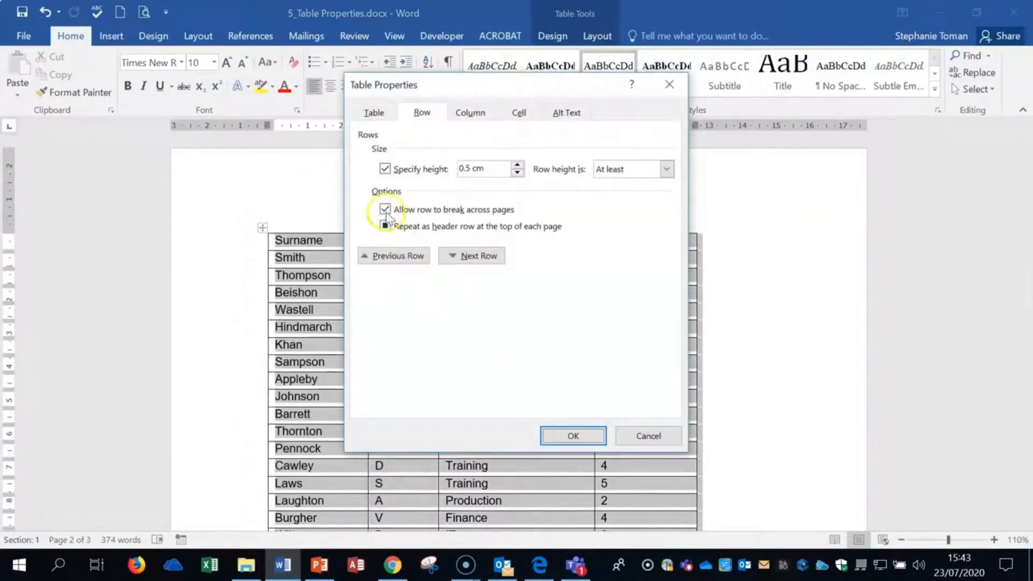
left_click(386, 211)
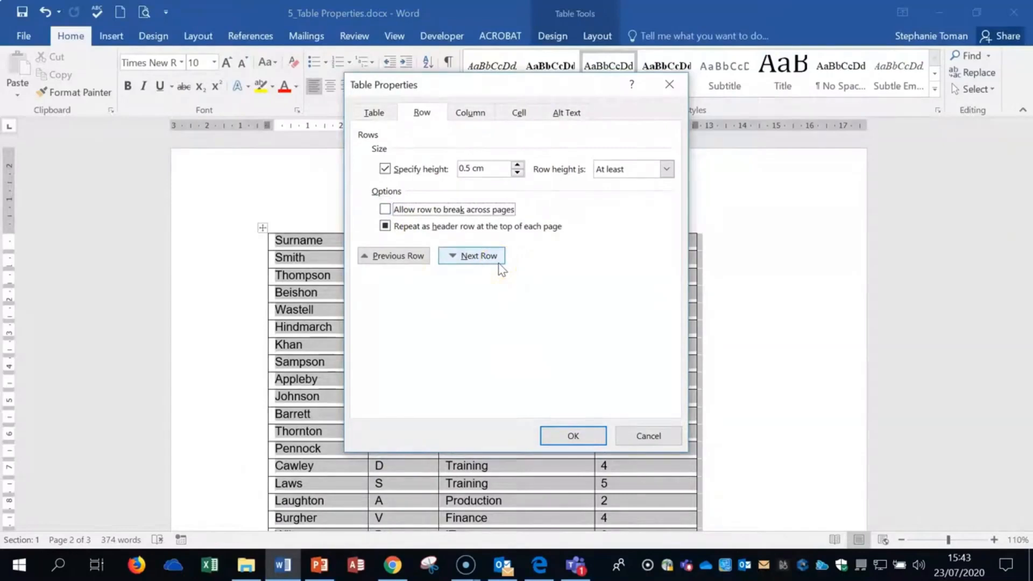
left_click(570, 434)
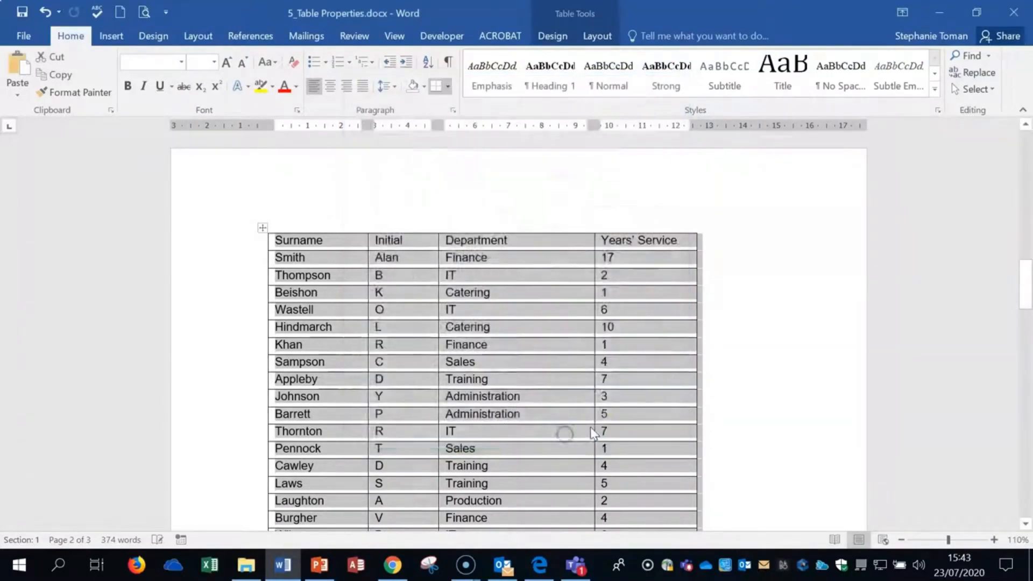
Examine where the staff table splits between pages 2 and 3, including the header and first row on page 3.
scroll(596, 425, "down", 5)
scroll(596, 425, "down", 10)
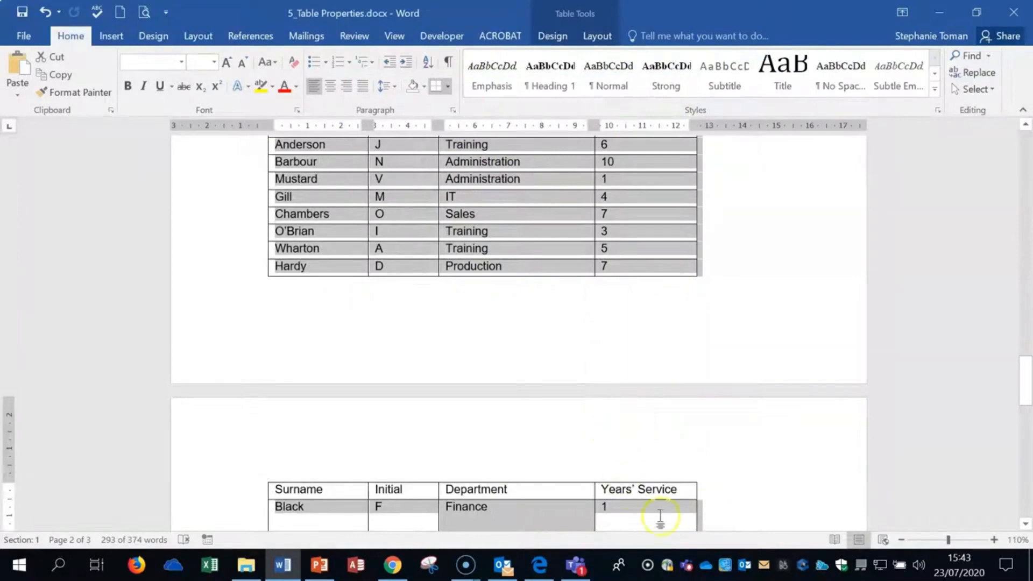
left_click(658, 516)
scroll(659, 515, "down", 3)
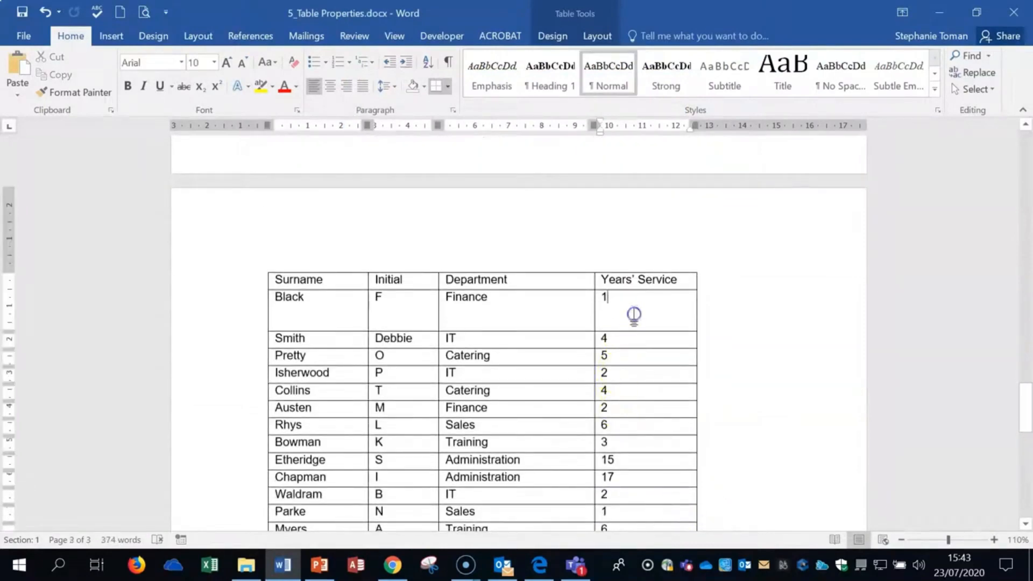
scroll(634, 317, "up", 8)
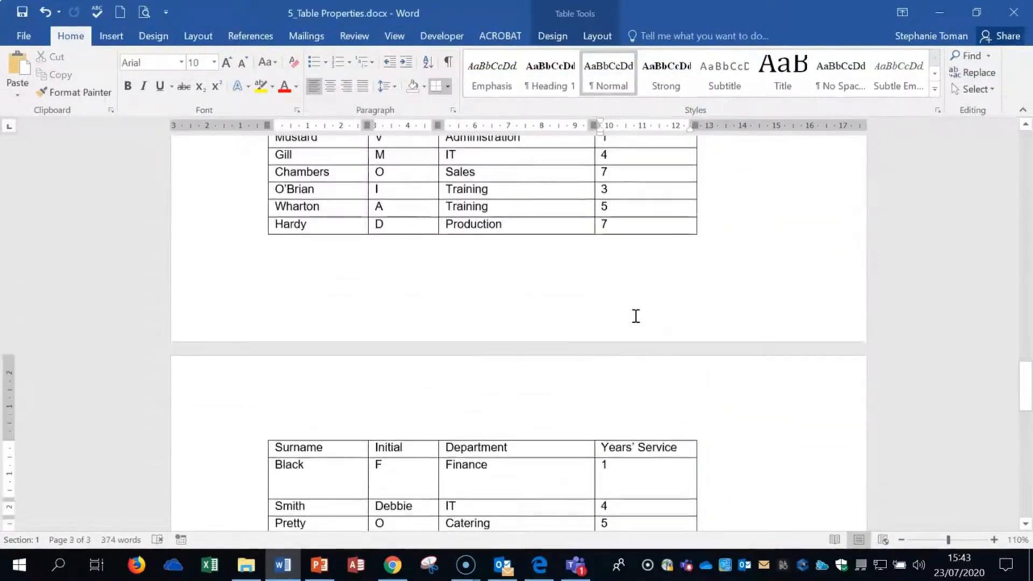
scroll(634, 316, "up", 6)
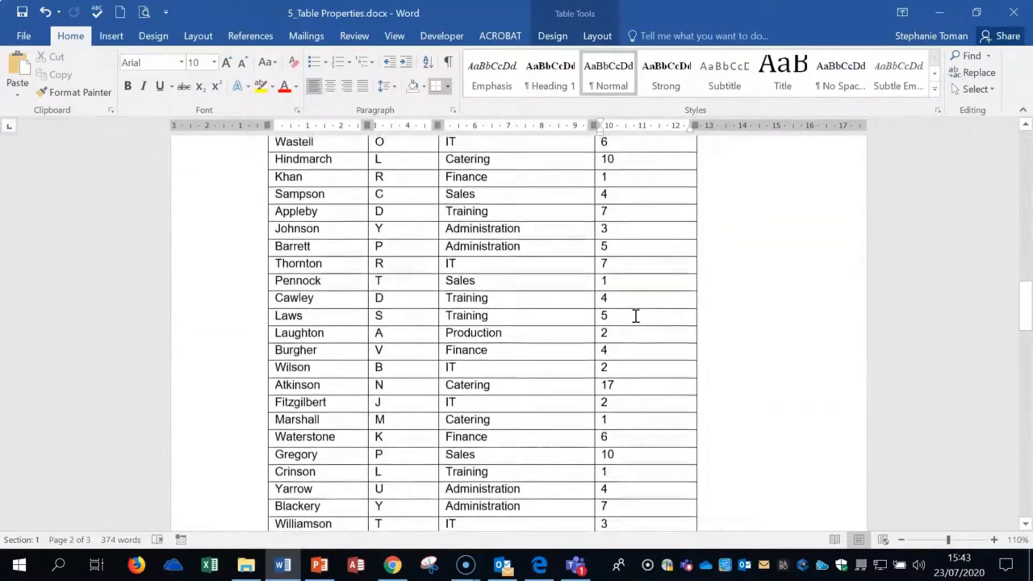
View the cell margin and text options for the first Surname entry below the header row, leaving them unchanged.
left_click(276, 312)
left_click(334, 302)
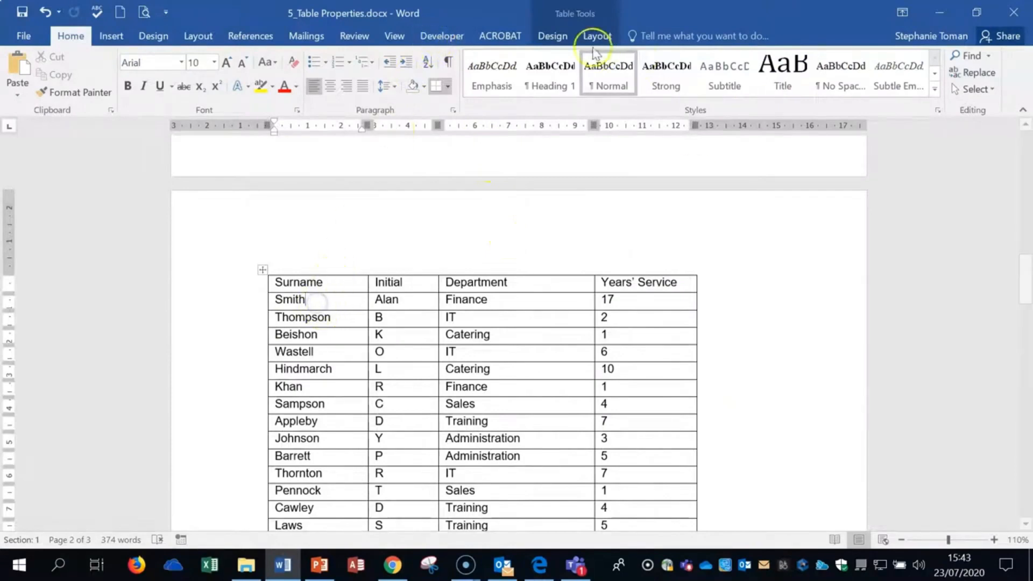
right_click(320, 298)
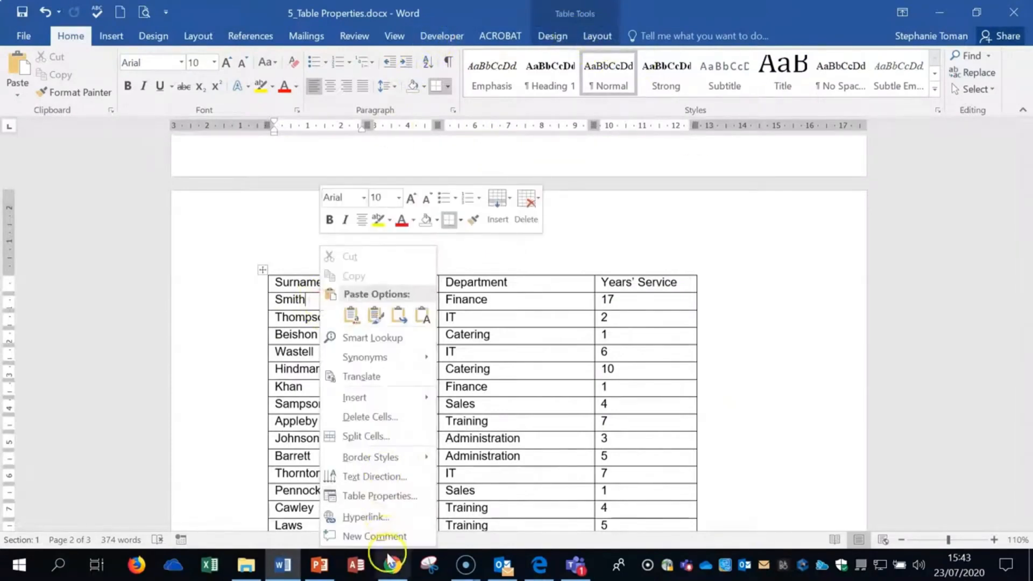
left_click(376, 495)
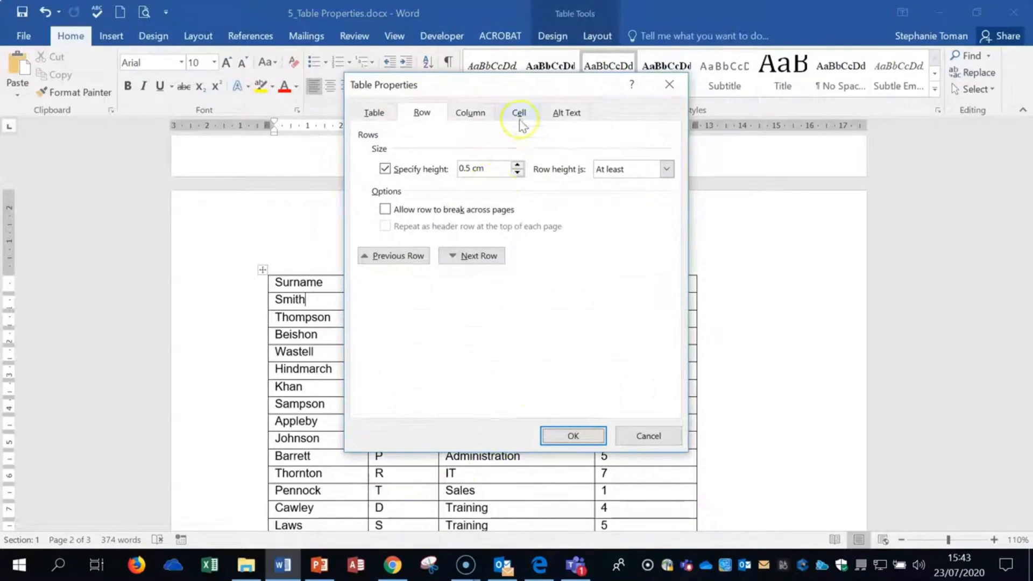
left_click(518, 113)
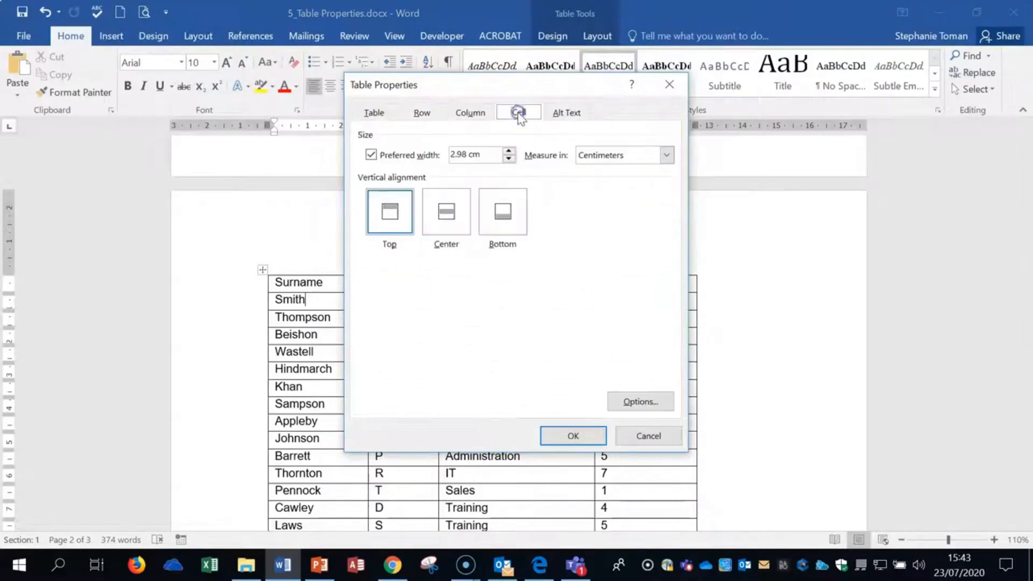
left_click(656, 403)
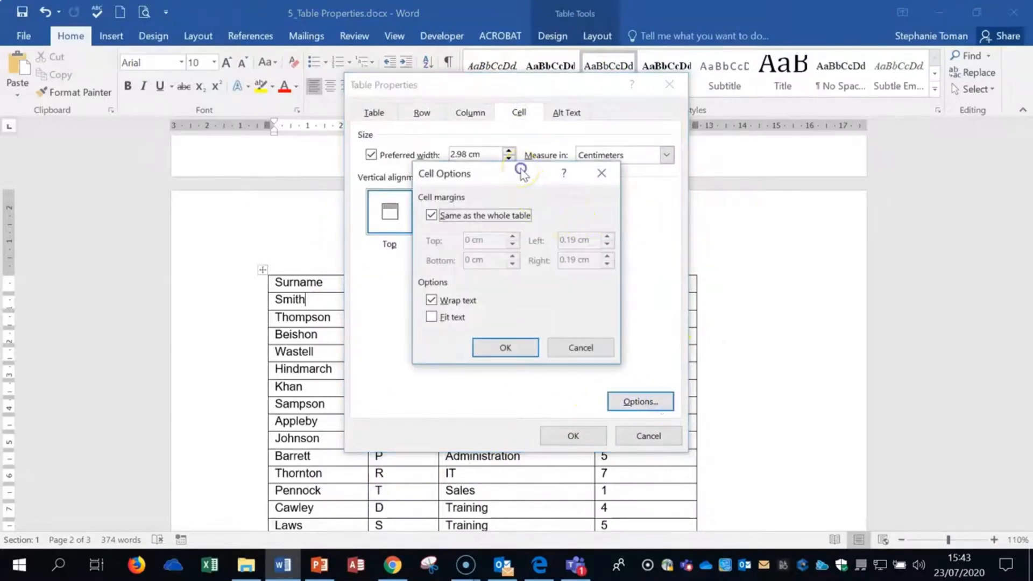
left_click_drag(522, 172, 656, 252)
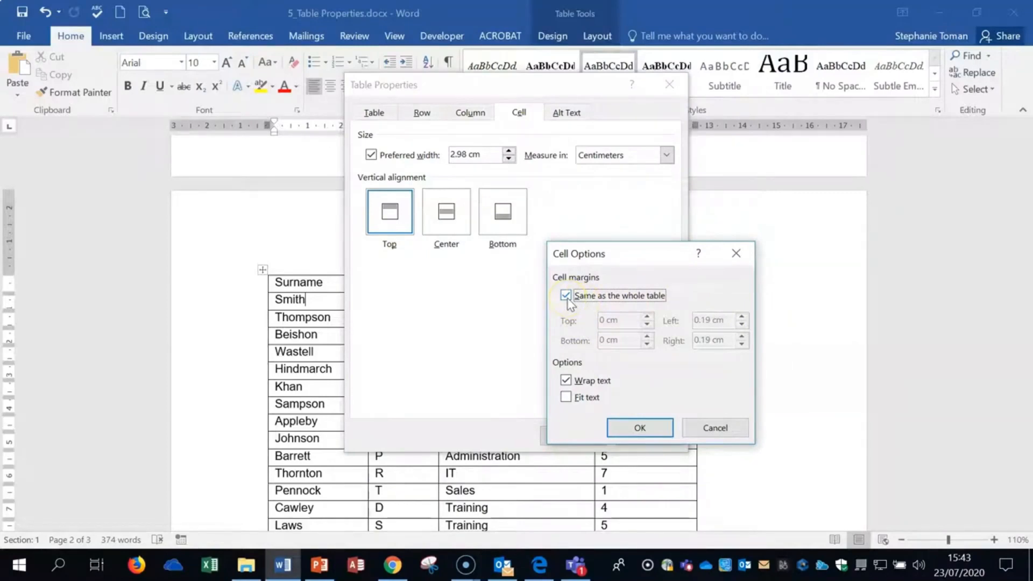
left_click(727, 429)
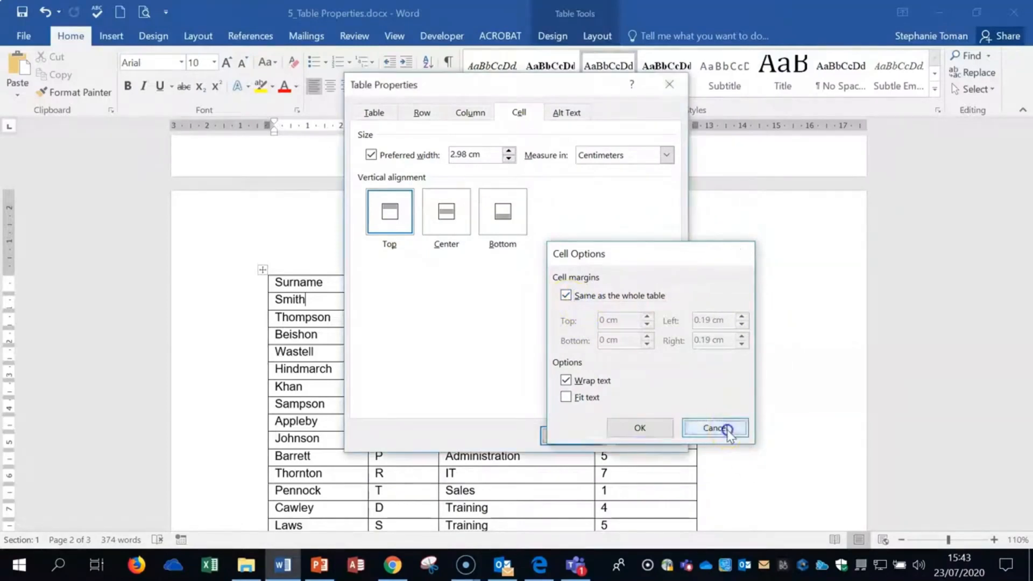
left_click(668, 84)
Give the staff table's header row its own cell margins instead of the whole table's, with a top margin of 1.2 cm.
left_click(233, 281)
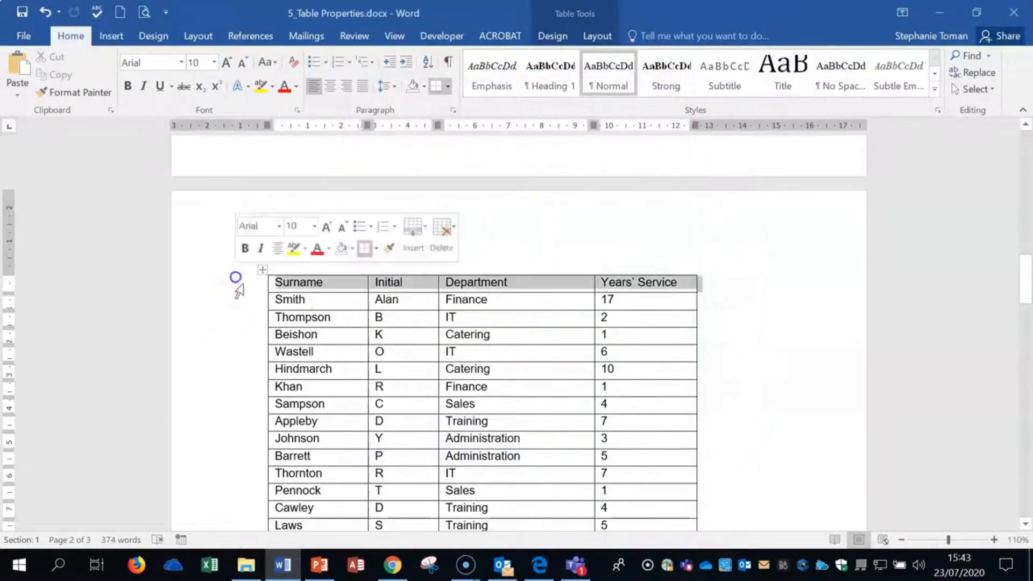
right_click(346, 287)
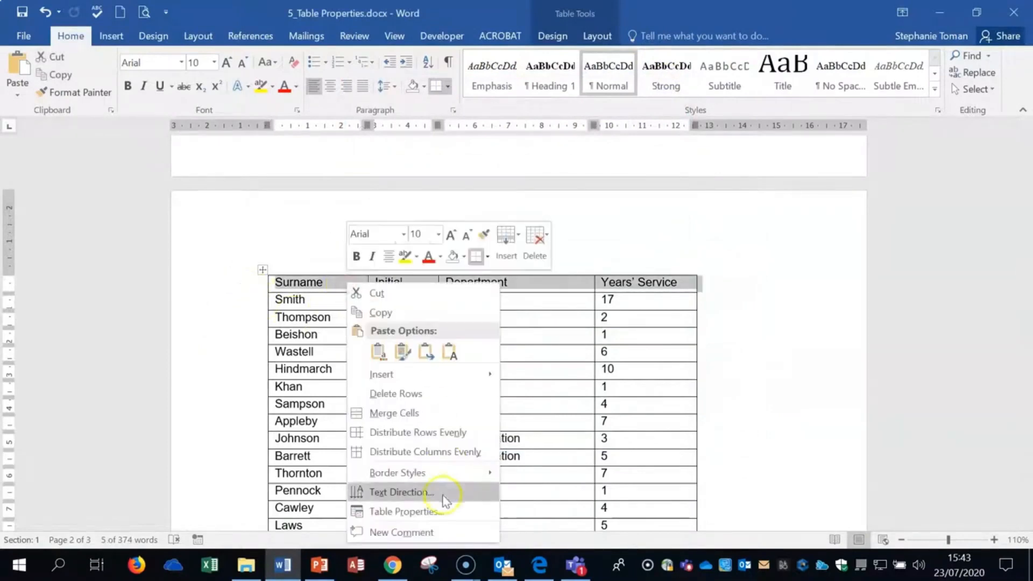
left_click(431, 509)
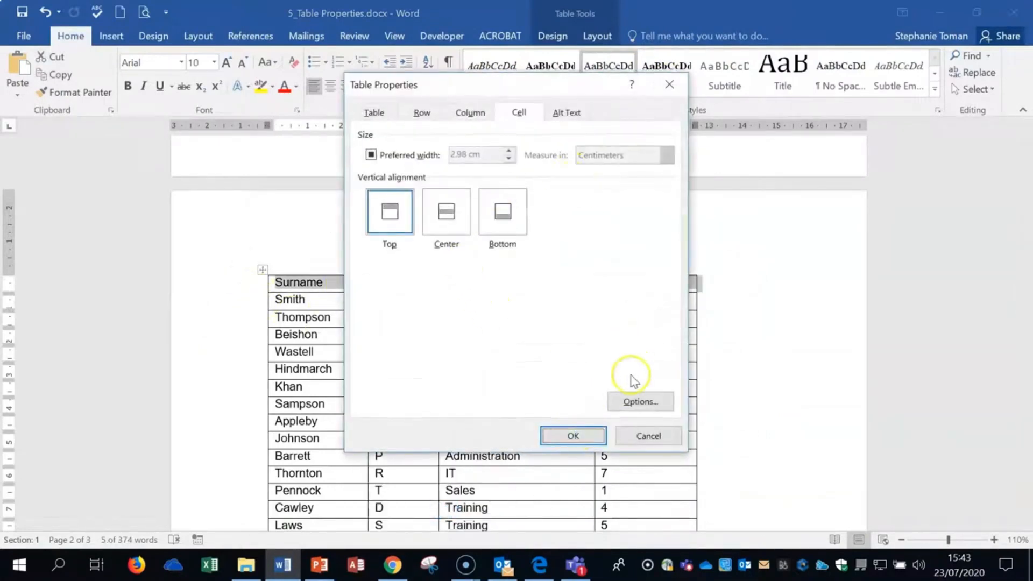
left_click(629, 403)
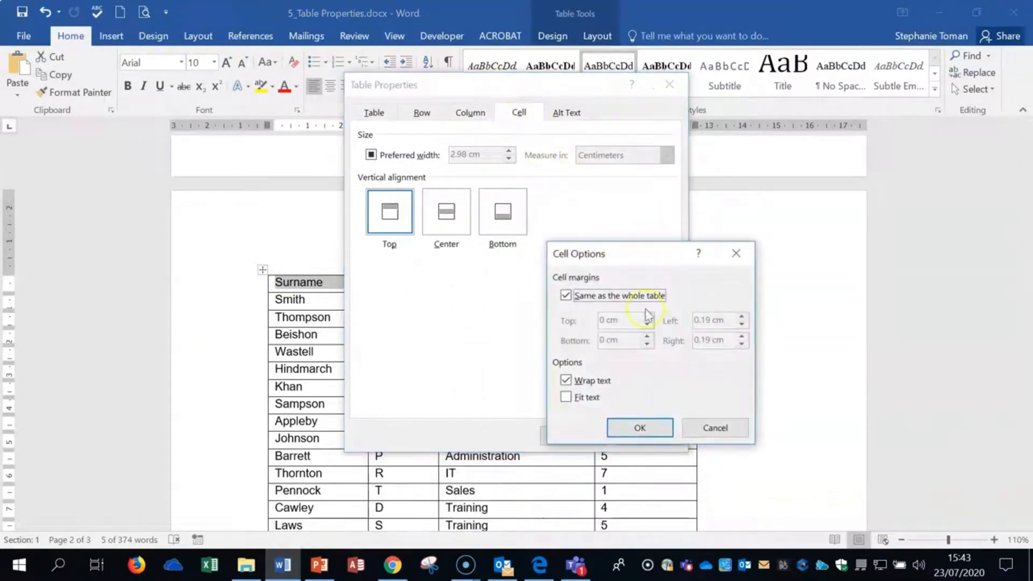
left_click(566, 296)
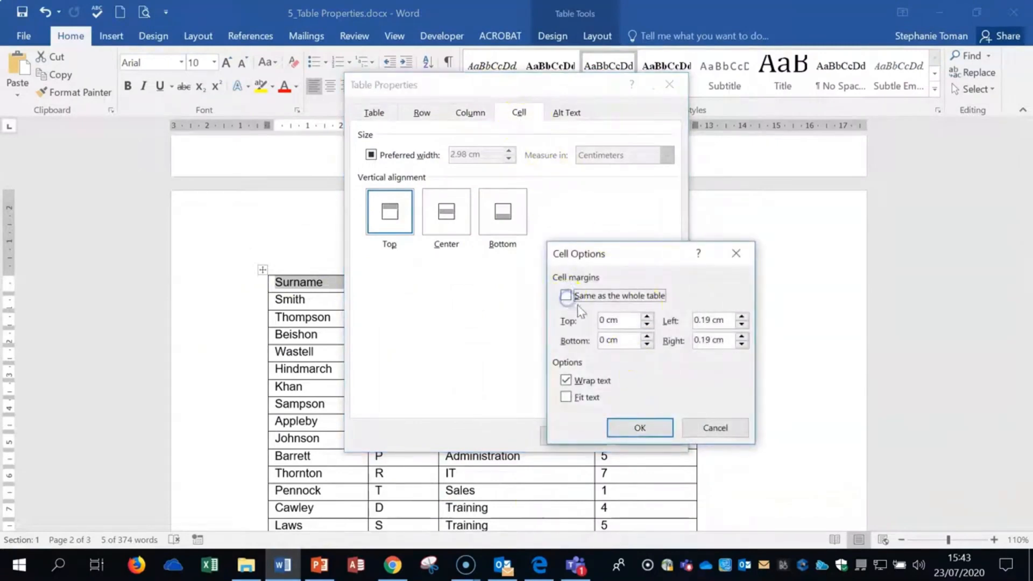
double_click(601, 320)
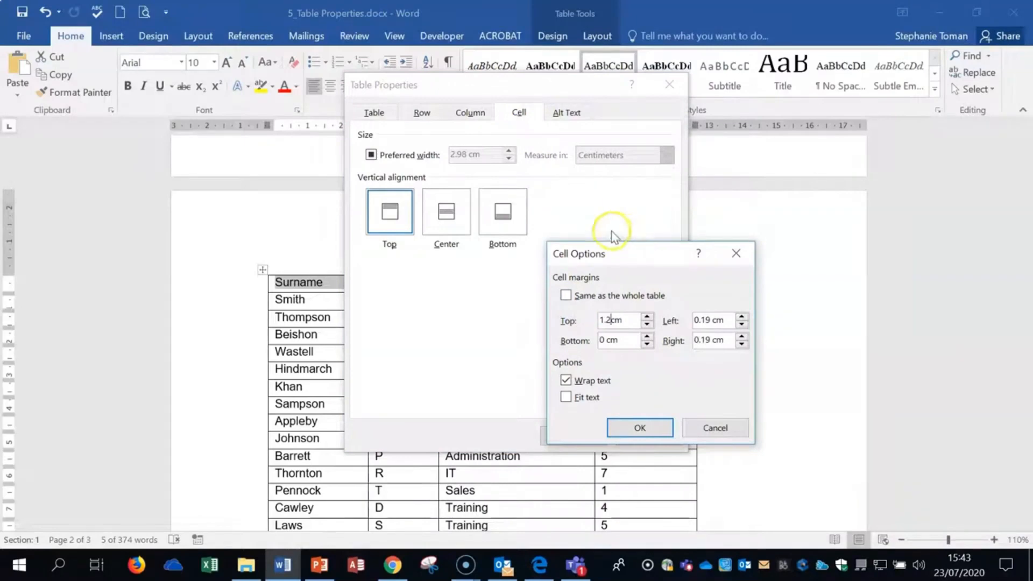
left_click(566, 295)
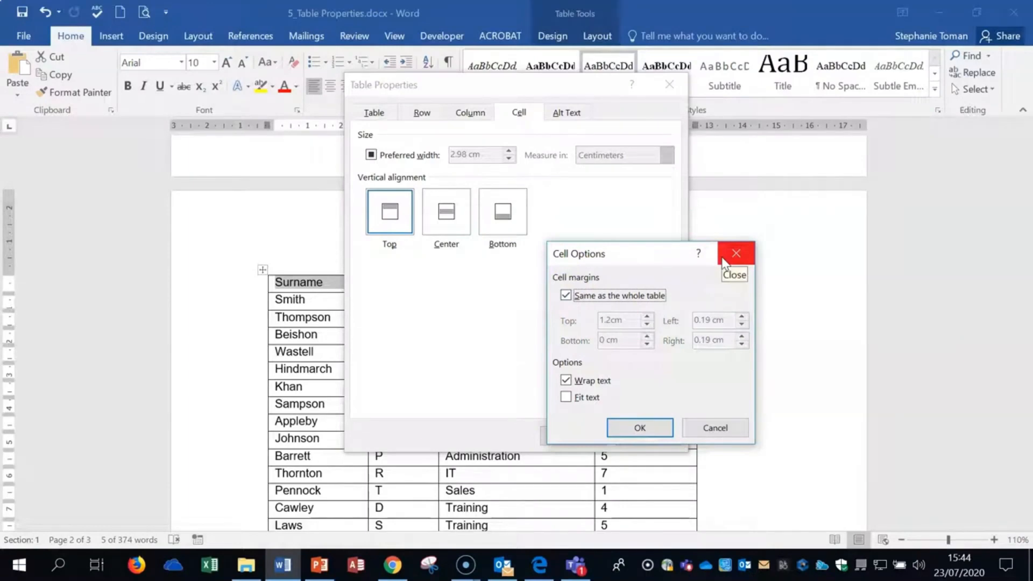
left_click(566, 296)
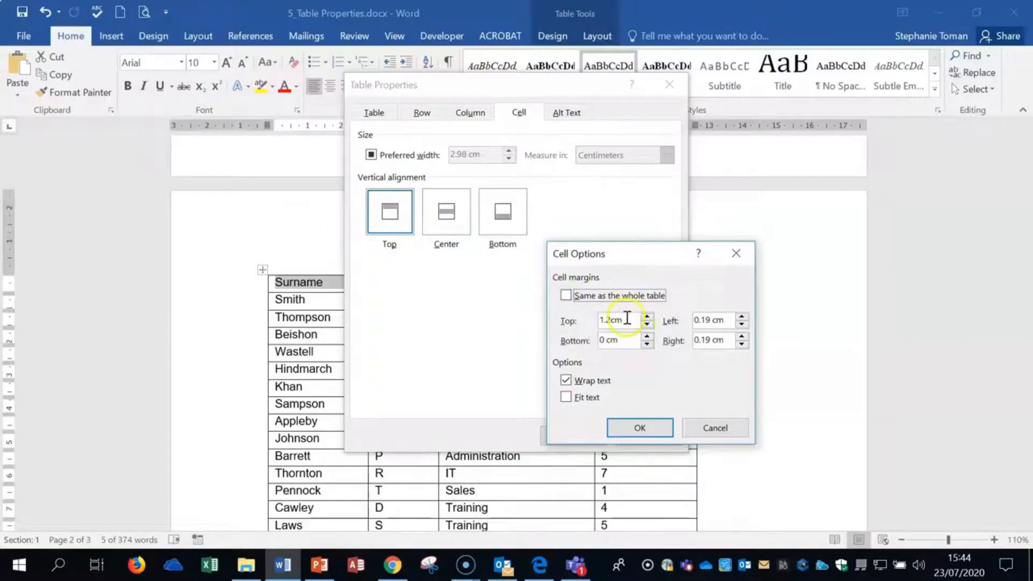
left_click(639, 427)
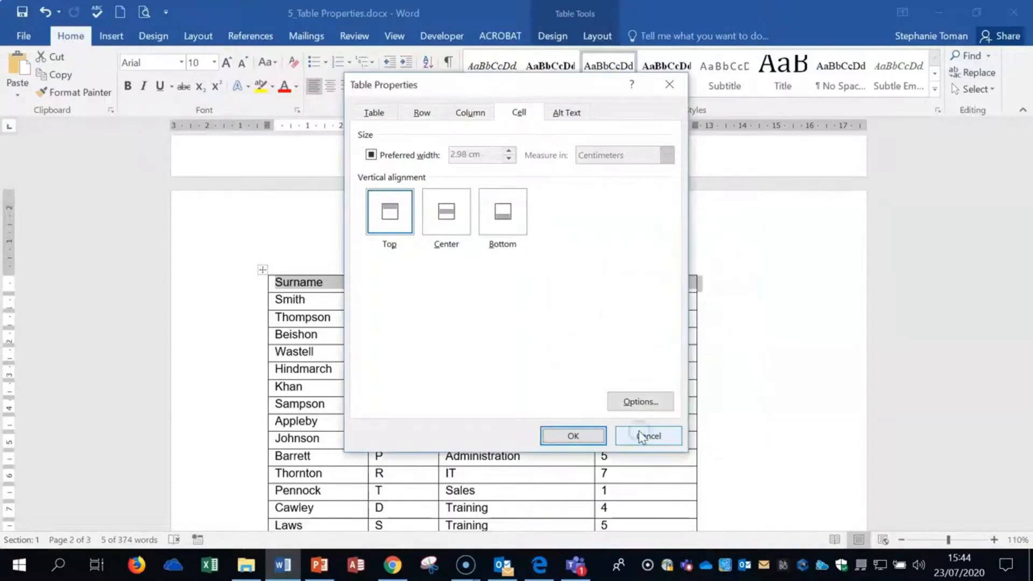
left_click(588, 436)
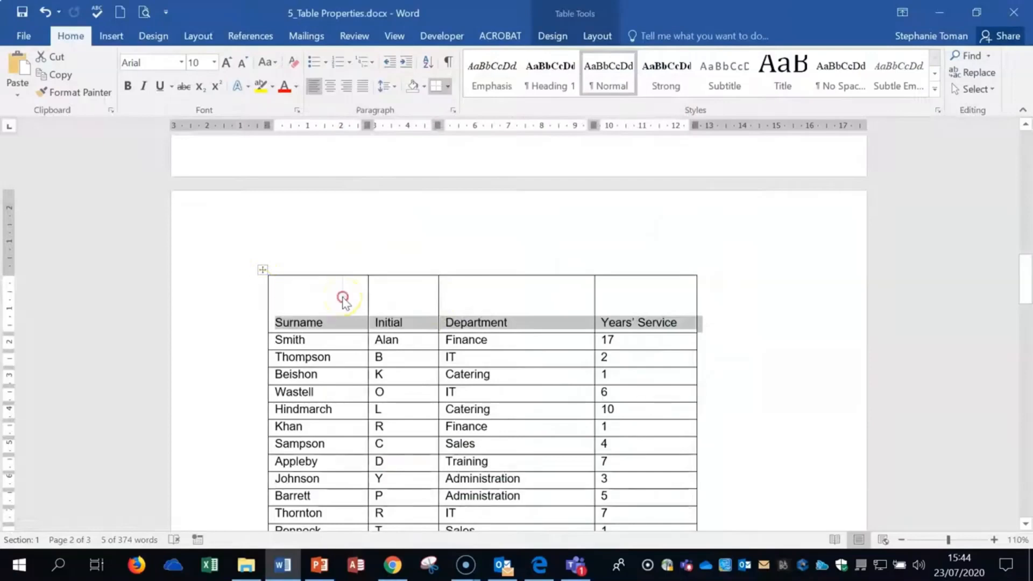
Review the header row's cell margin options, including the same-as-whole-table setting, and close them without applying changes.
right_click(343, 299)
left_click(403, 265)
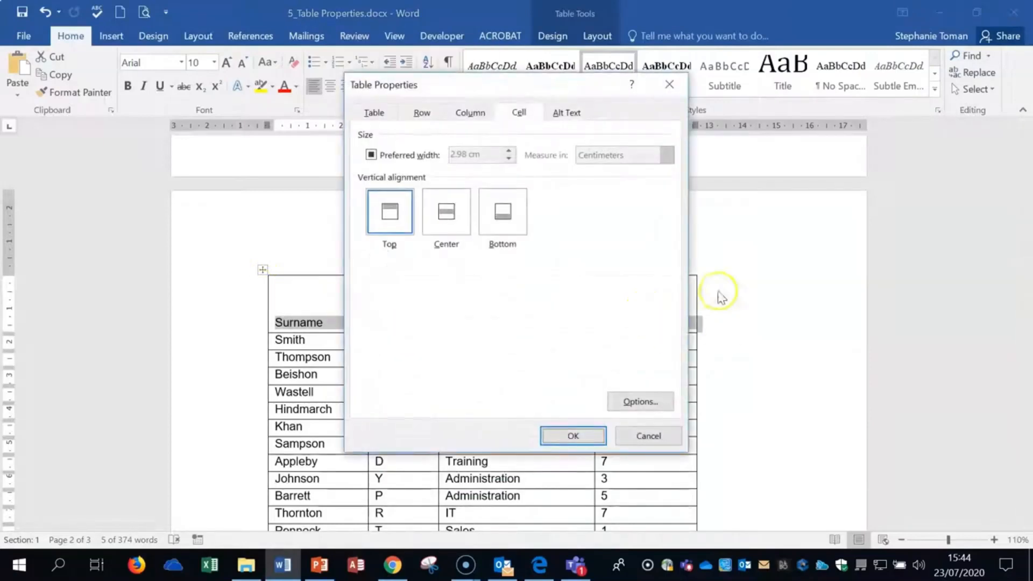
left_click(635, 401)
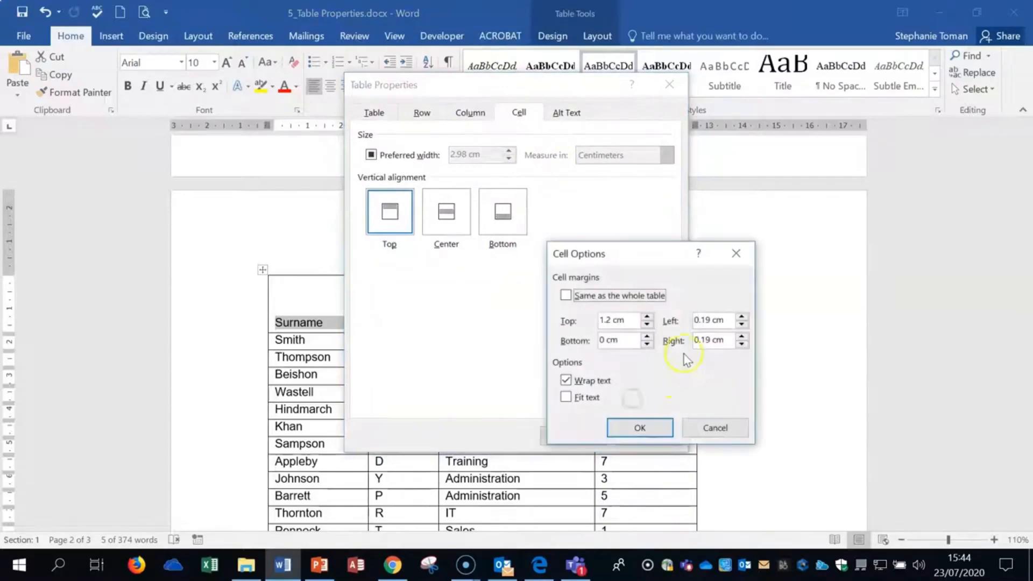
left_click(565, 297)
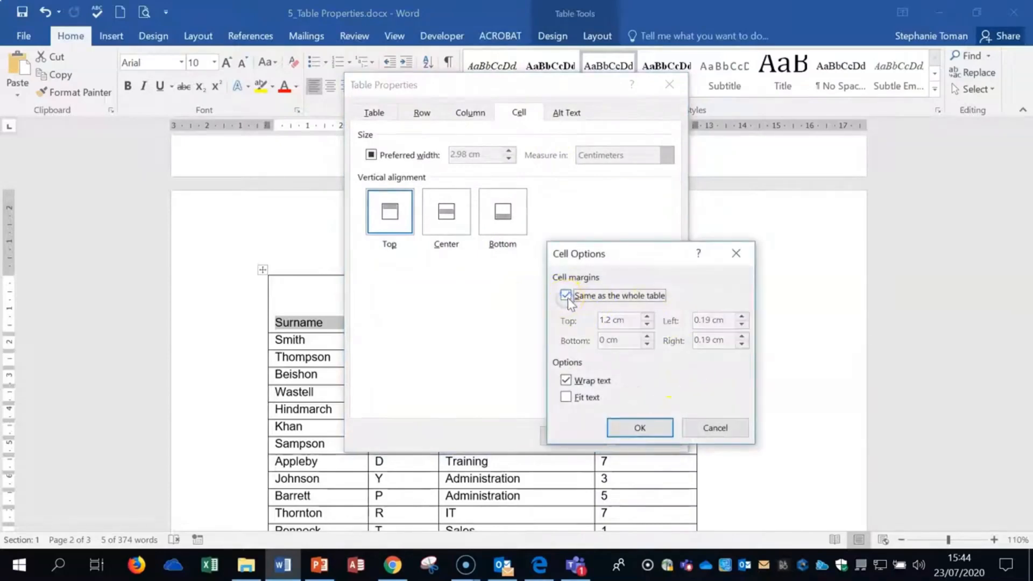
left_click(566, 296)
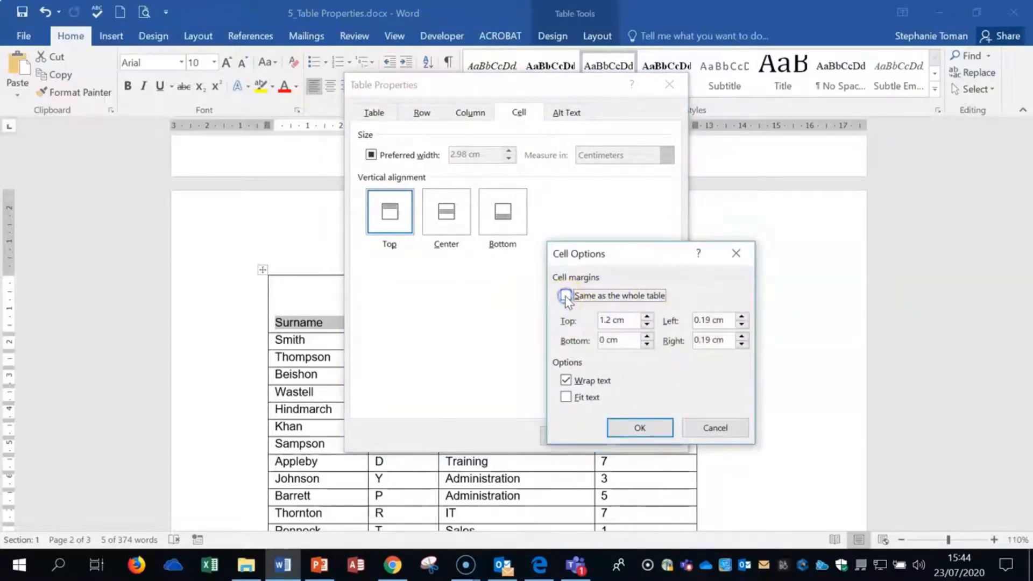
left_click(715, 427)
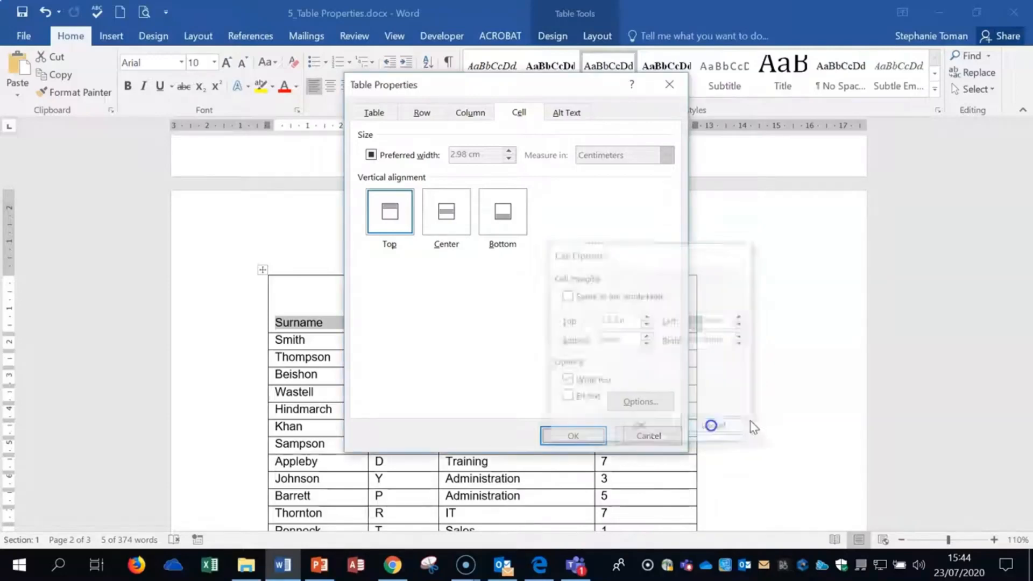
left_click(670, 82)
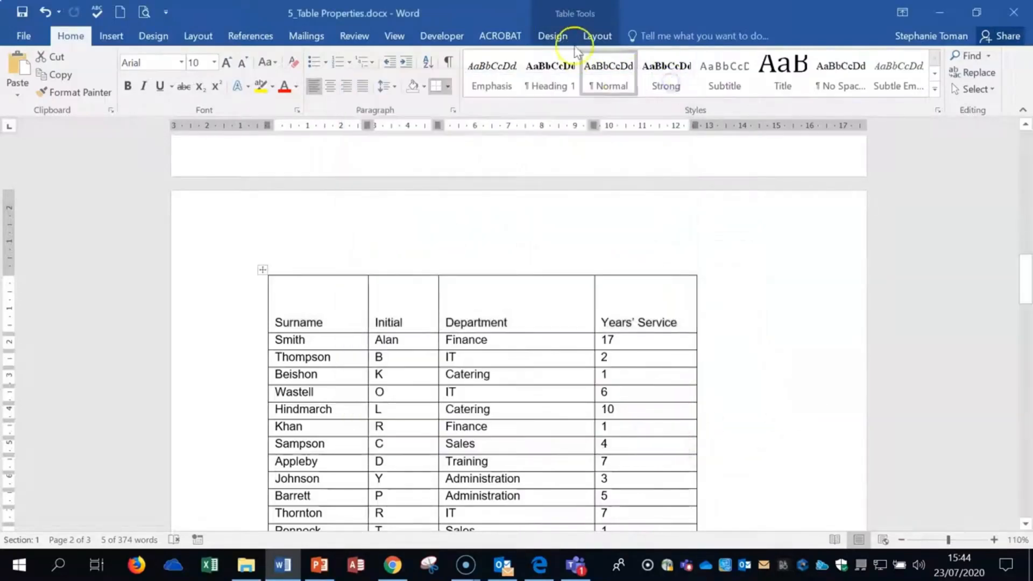
Try bottom vertical alignment for the header row cells, view their cell margin options, and discard the changes.
left_click(598, 37)
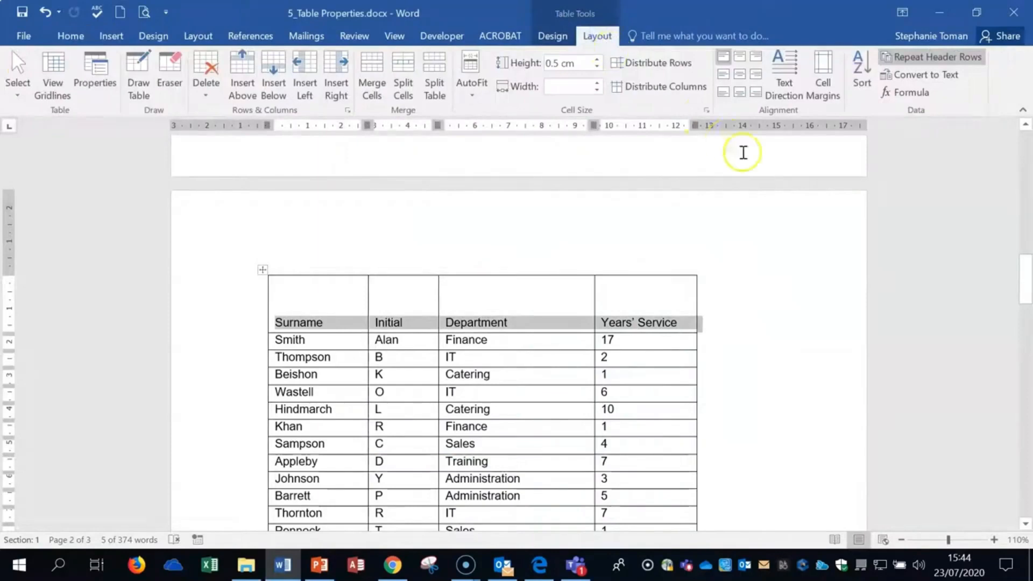
left_click(709, 116)
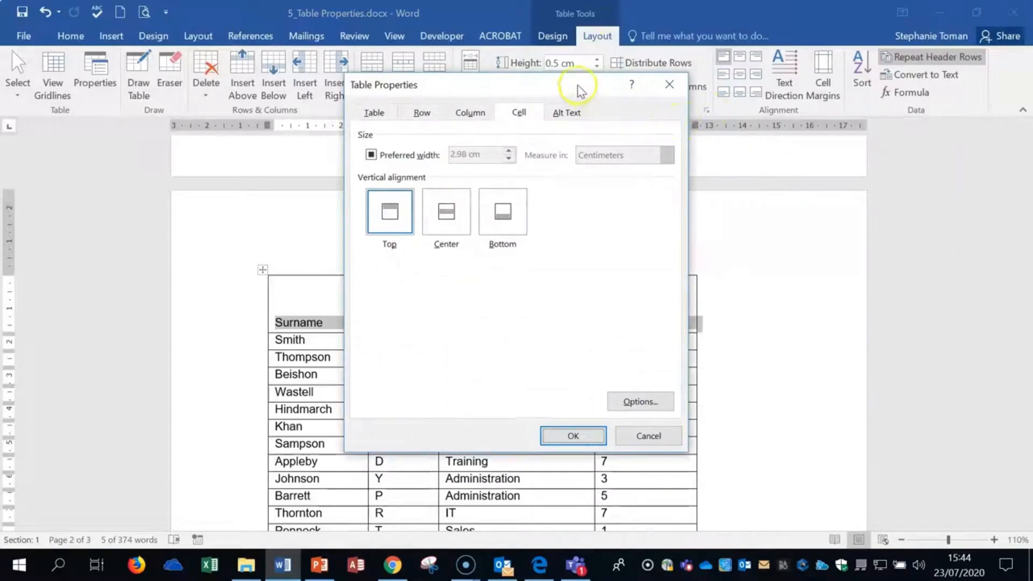
left_click_drag(581, 84, 803, 115)
left_click(732, 253)
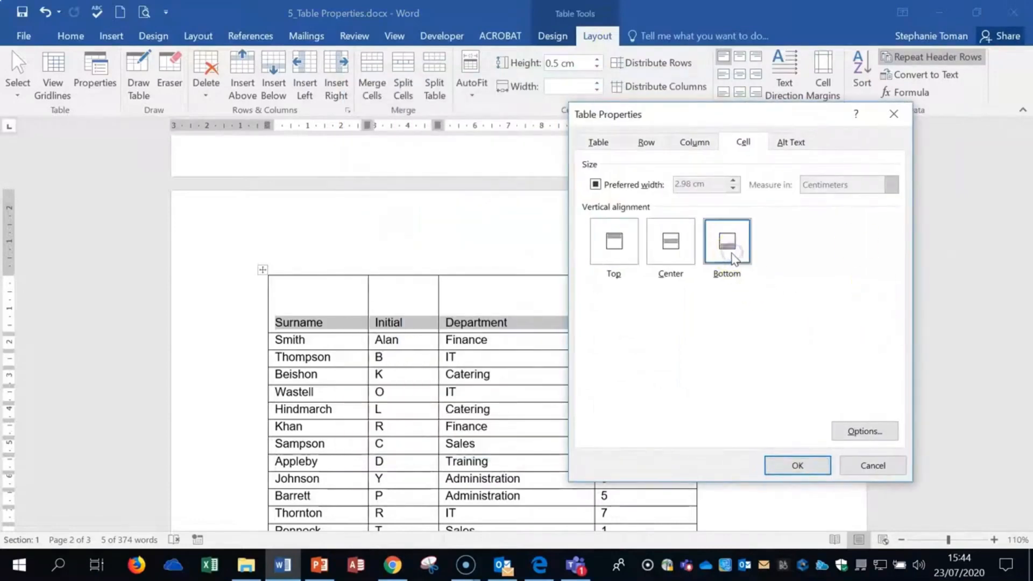
left_click(865, 431)
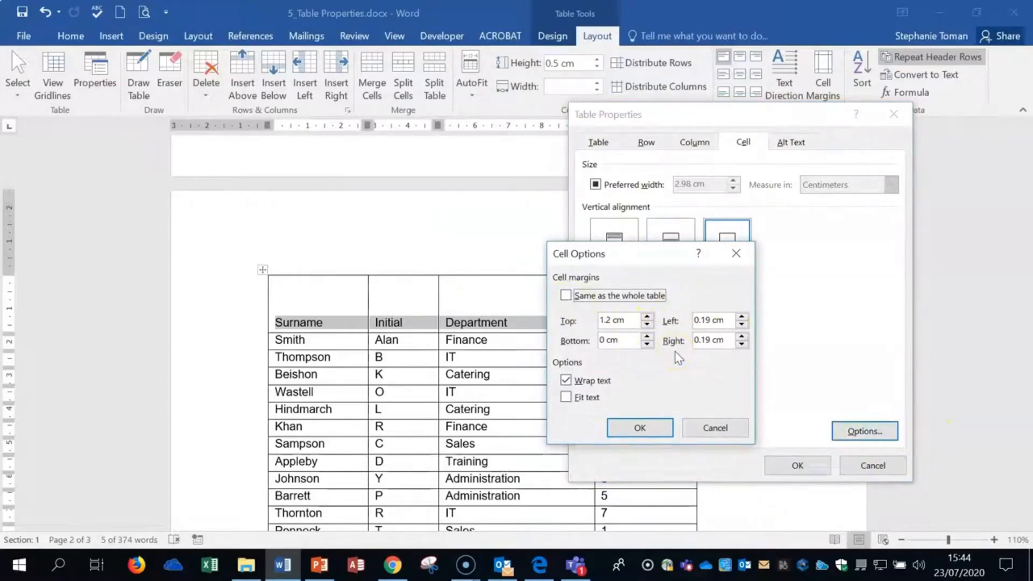
left_click(735, 253)
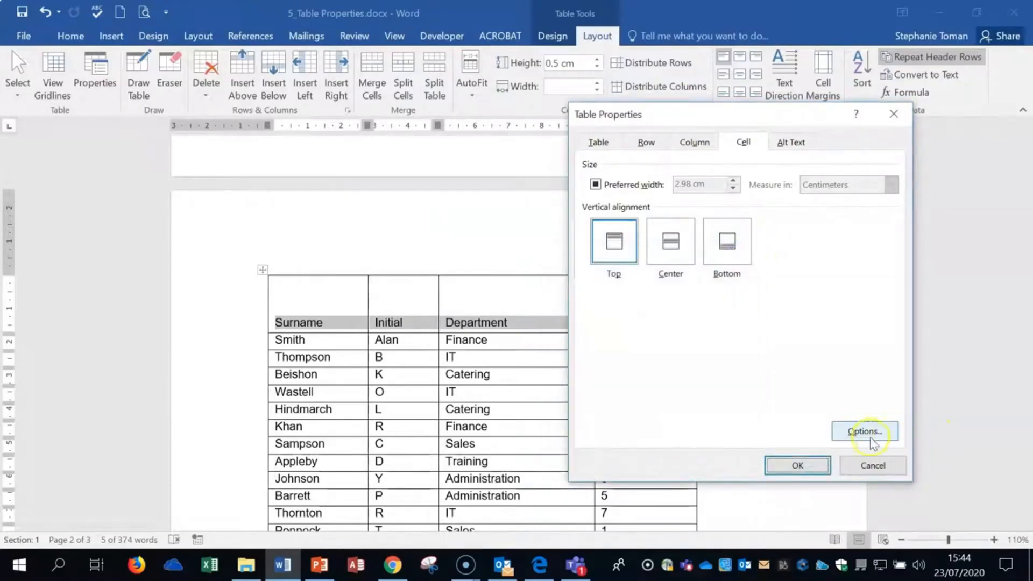
left_click(894, 114)
right_click(805, 290)
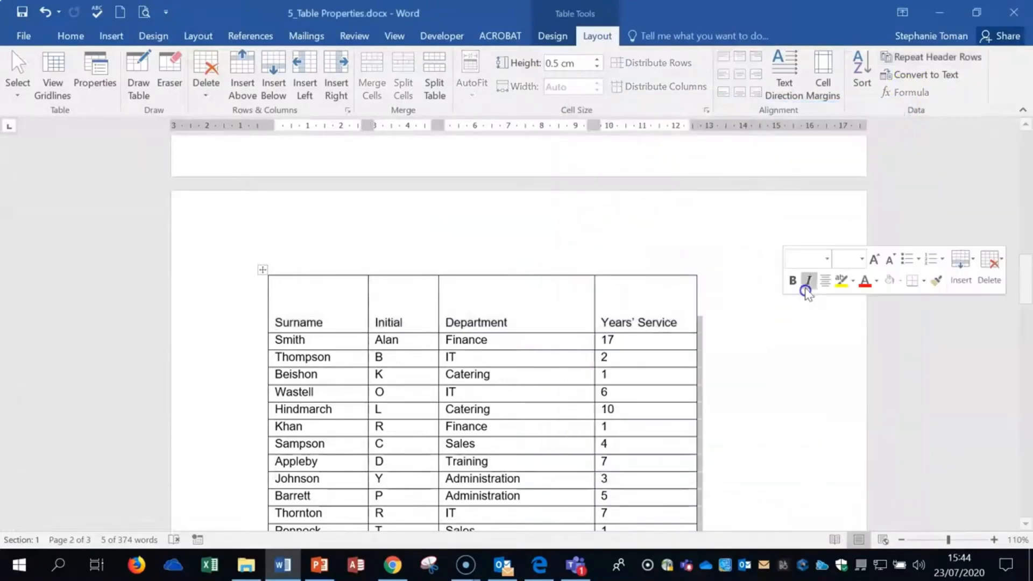